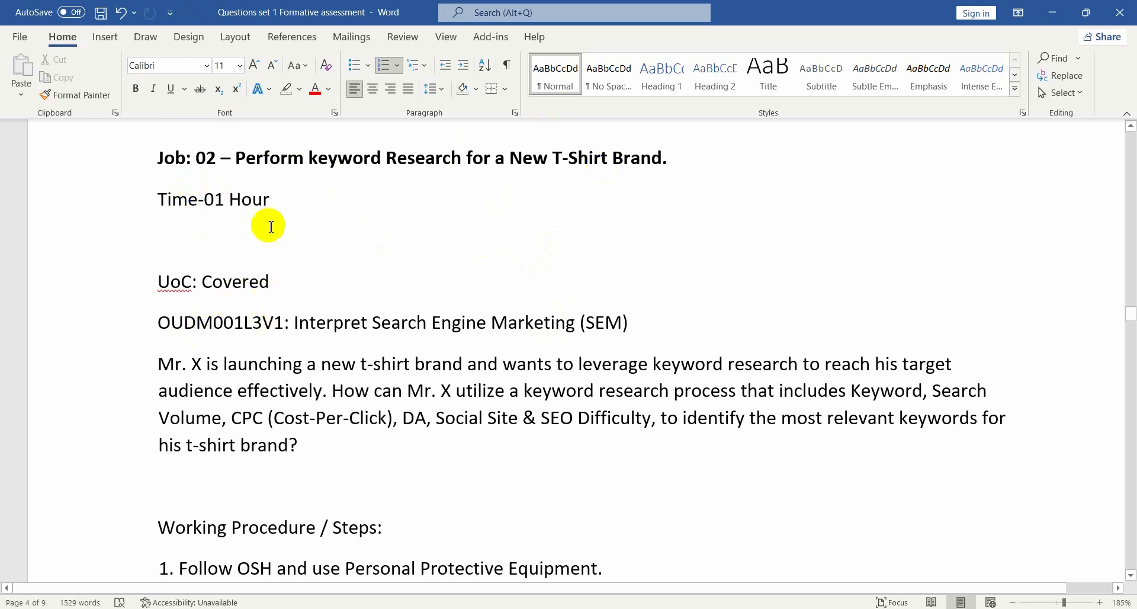
Read the unit of competency and the task question about keyword research for the new t-shirt brand
{"action": "scroll", "coordinate": [373, 286], "scroll_direction": "down", "scroll_amount": 1}
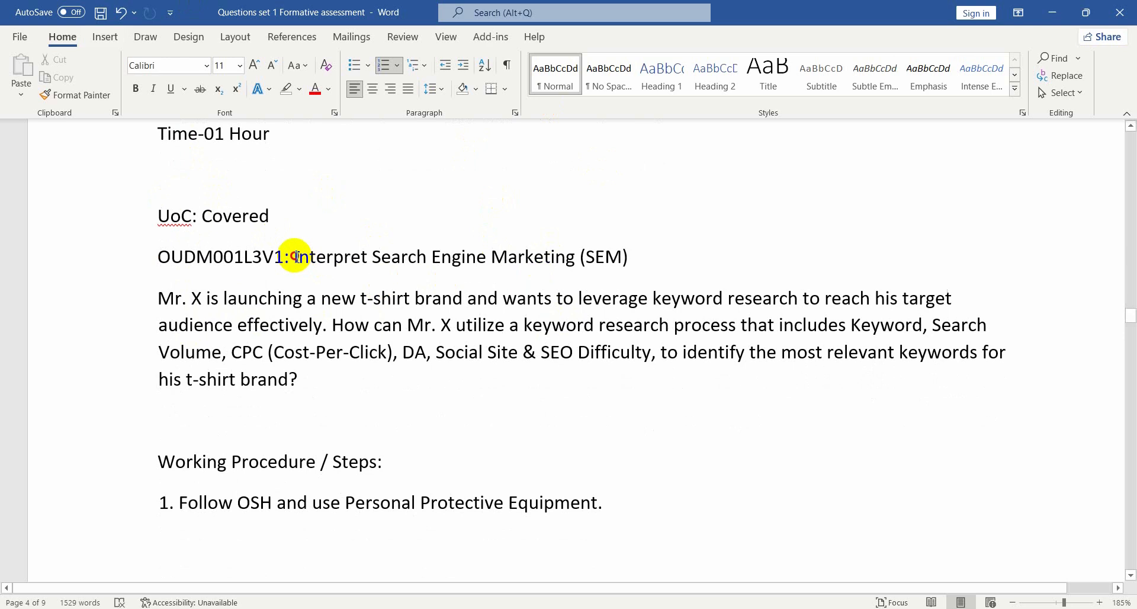
{"action": "left_click_drag", "start_coordinate": [294, 257], "coordinate": [634, 260]}
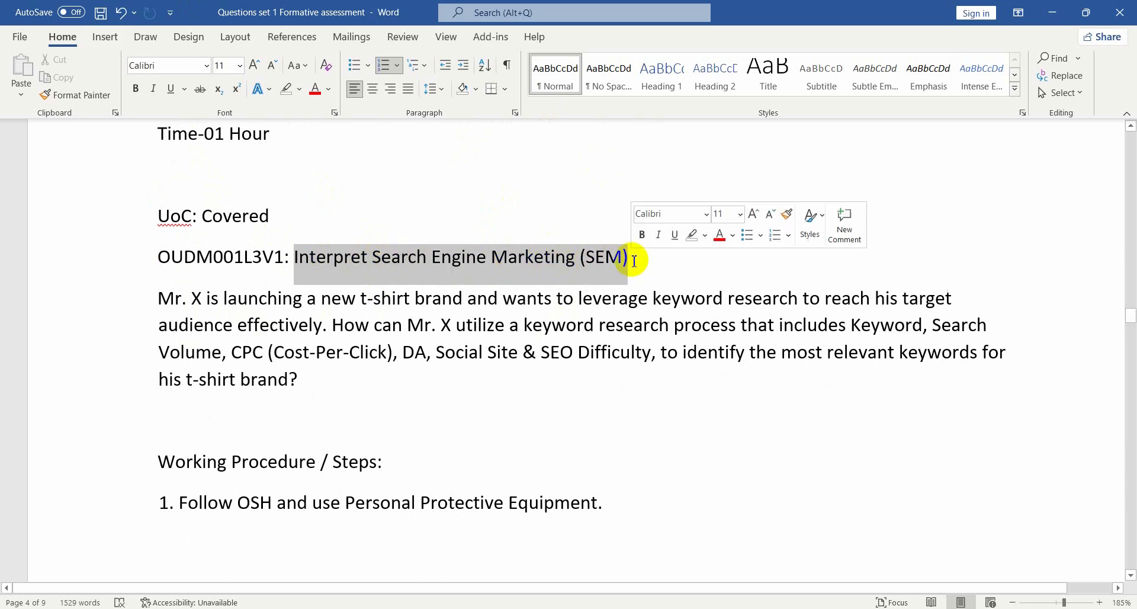
{"action": "left_click", "coordinate": [739, 270]}
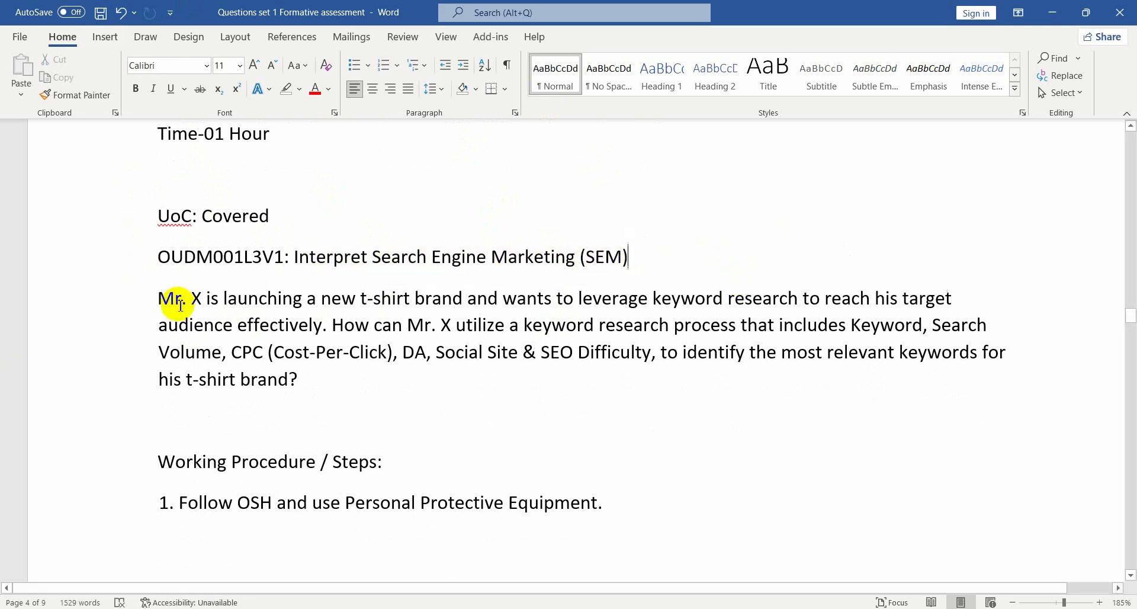
{"action": "left_click", "coordinate": [160, 301]}
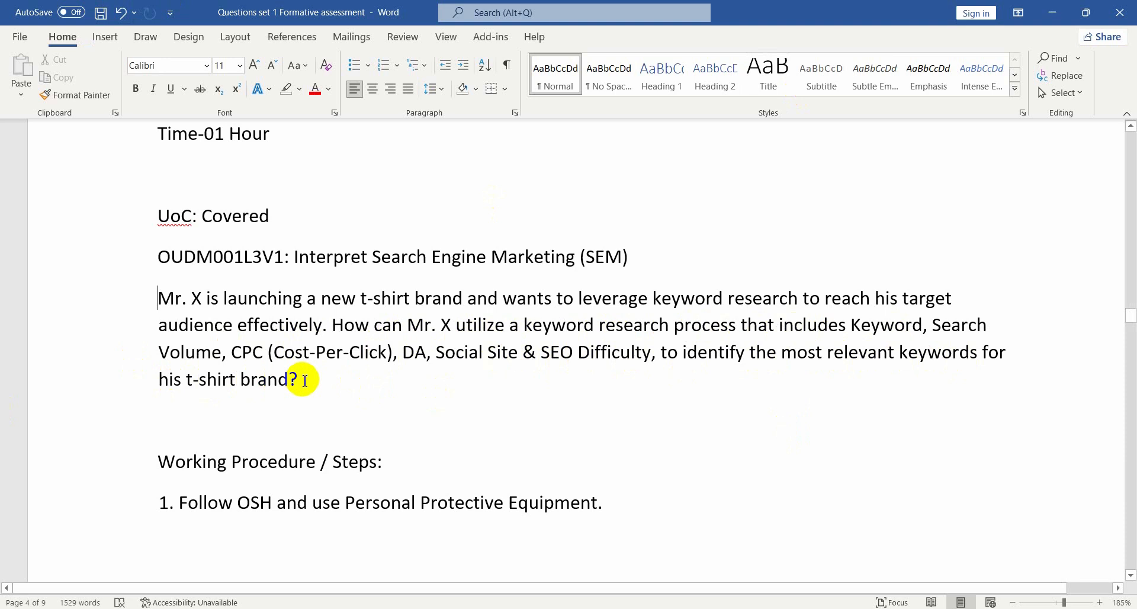
Highlight the word "t-shirt" in the task question in bright green
{"action": "scroll", "coordinate": [302, 379], "scroll_direction": "down", "scroll_amount": 1}
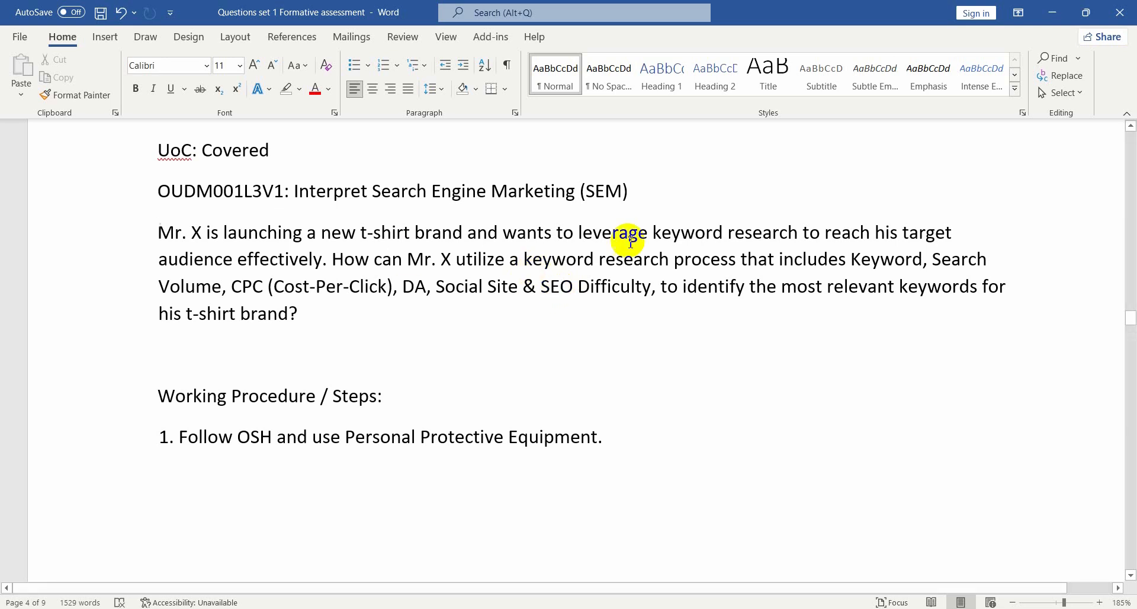
{"action": "double_click", "coordinate": [367, 231]}
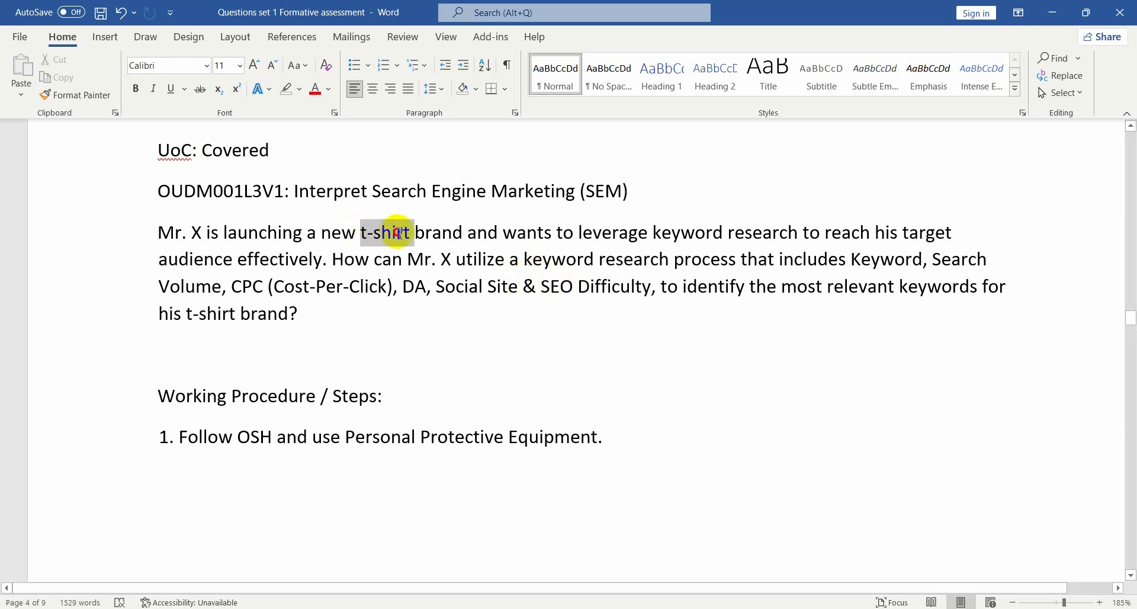
{"action": "left_click", "coordinate": [302, 89]}
{"action": "left_click", "coordinate": [308, 109]}
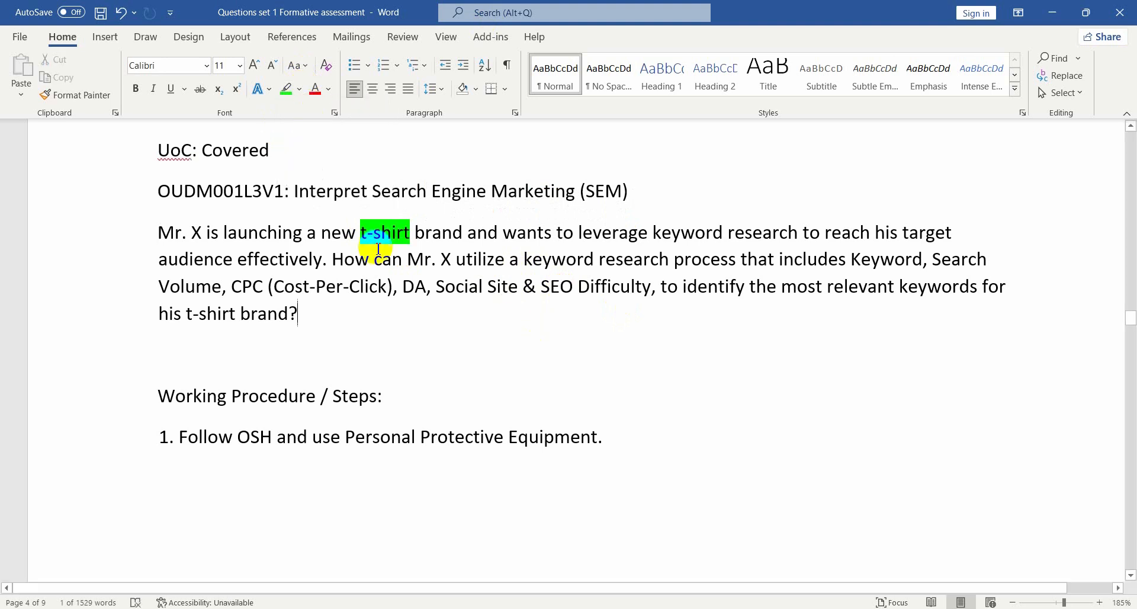
{"action": "left_click", "coordinate": [584, 233]}
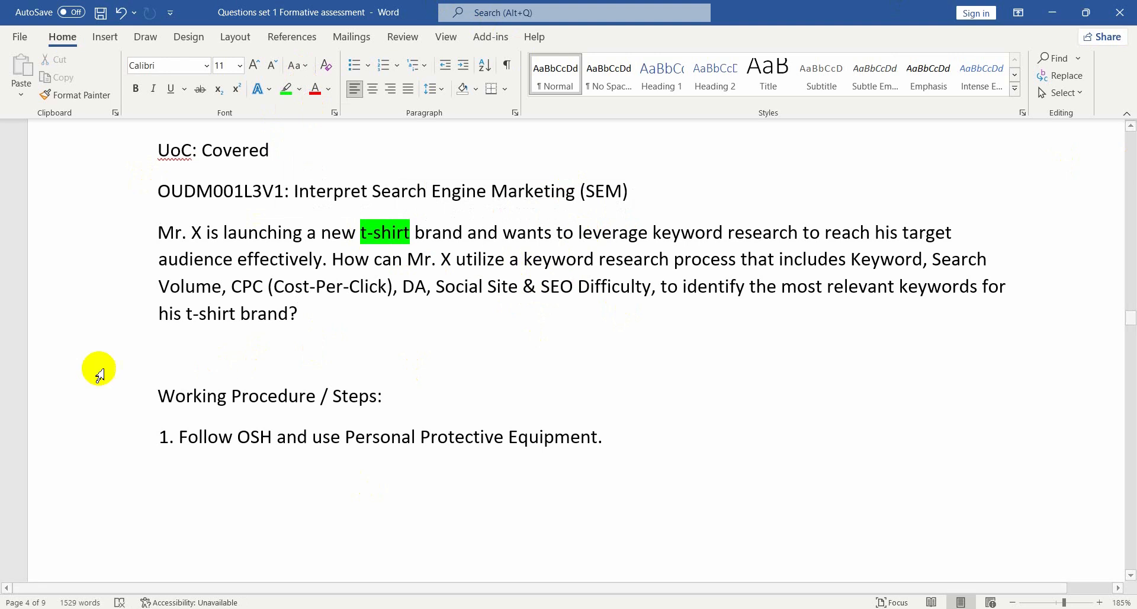
Read through the numbered working procedure steps of the assessment
{"action": "scroll", "coordinate": [375, 395], "scroll_direction": "down", "scroll_amount": 1}
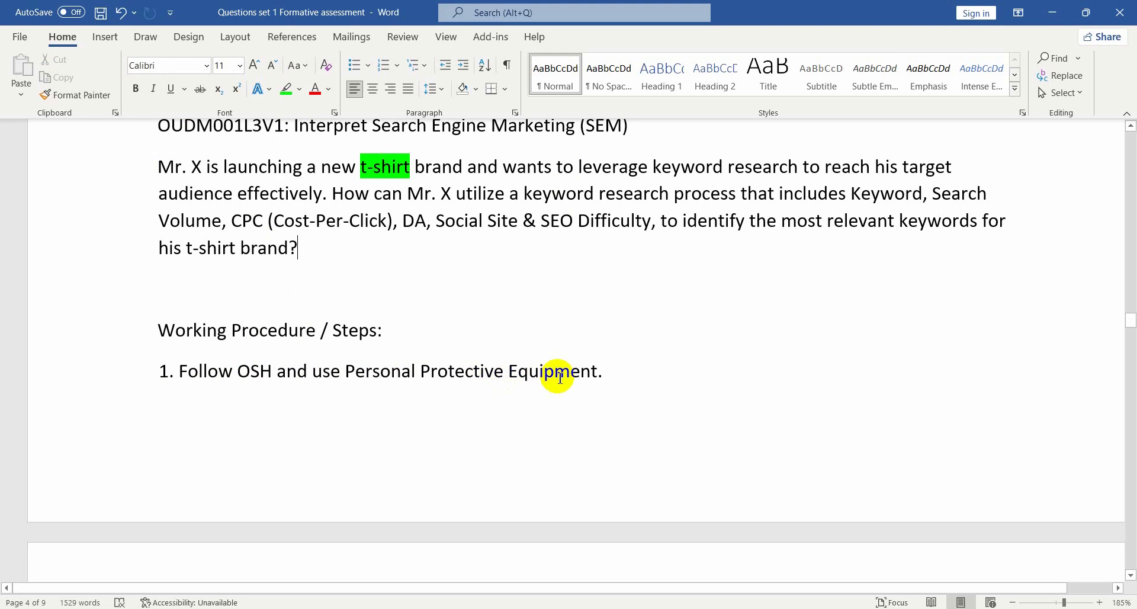
{"action": "scroll", "coordinate": [332, 383], "scroll_direction": "down", "scroll_amount": 1}
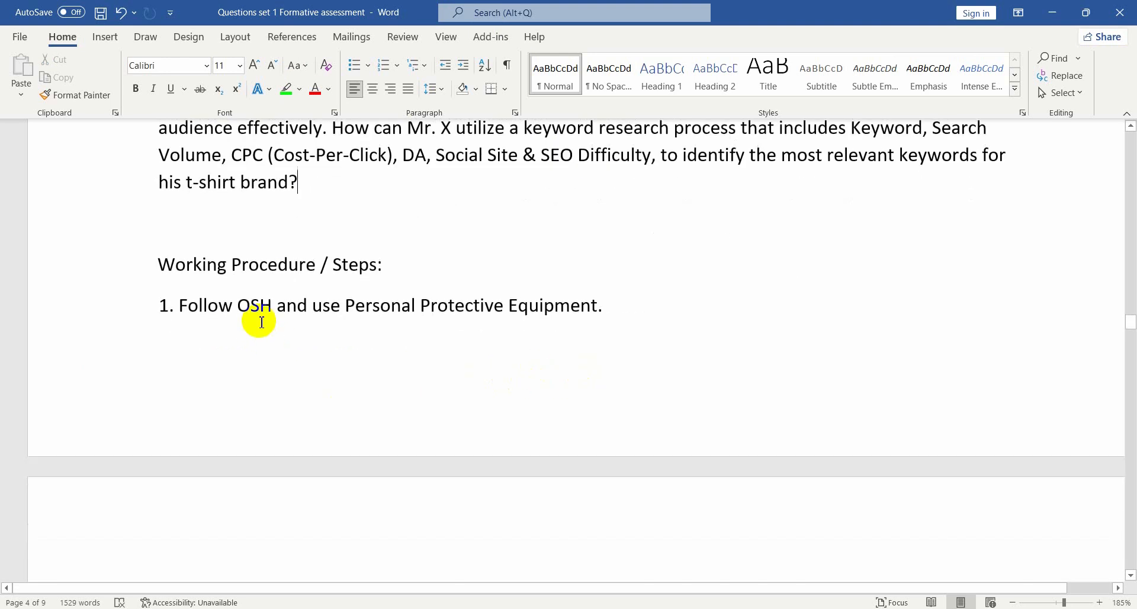
{"action": "scroll", "coordinate": [444, 322], "scroll_direction": "down", "scroll_amount": 3}
{"action": "scroll", "coordinate": [431, 324], "scroll_direction": "down", "scroll_amount": 2}
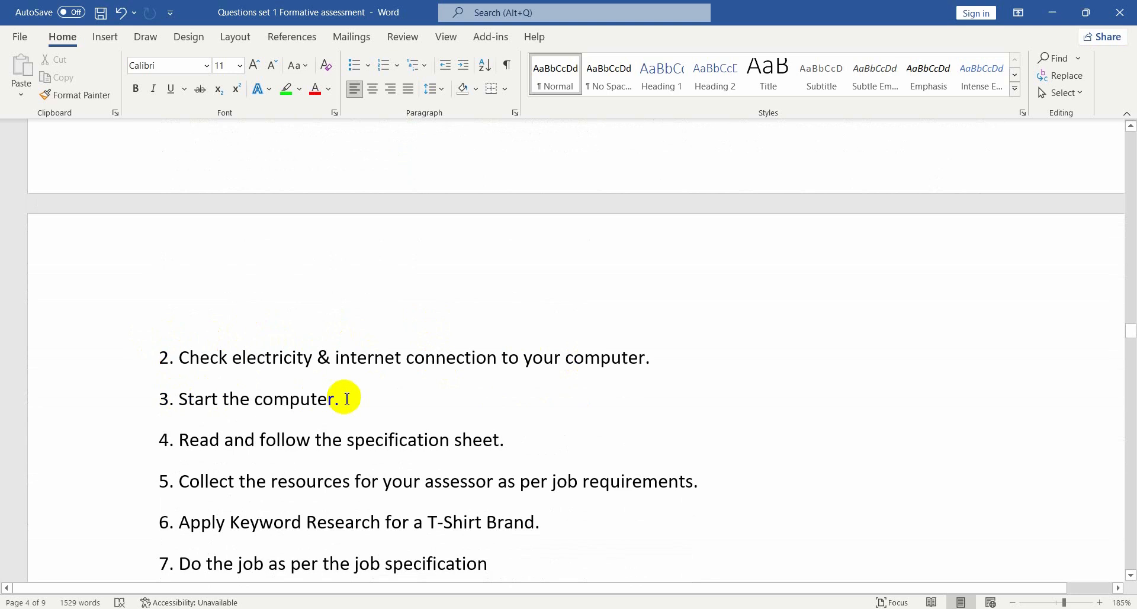
{"action": "scroll", "coordinate": [340, 393], "scroll_direction": "down", "scroll_amount": 1}
{"action": "left_click", "coordinate": [185, 300]}
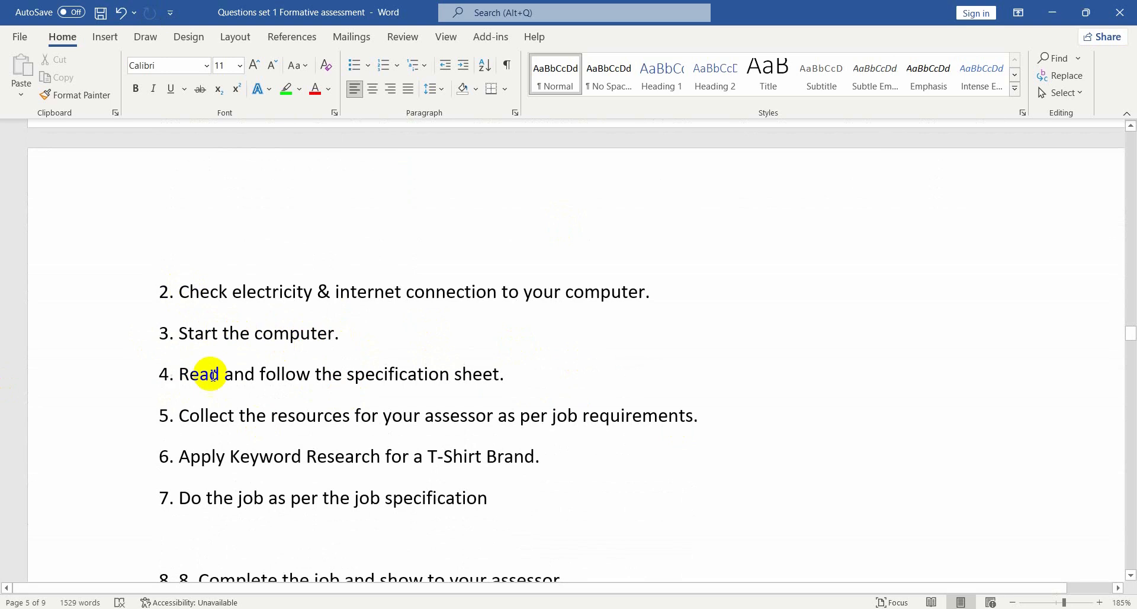
{"action": "scroll", "coordinate": [503, 379], "scroll_direction": "down", "scroll_amount": 2}
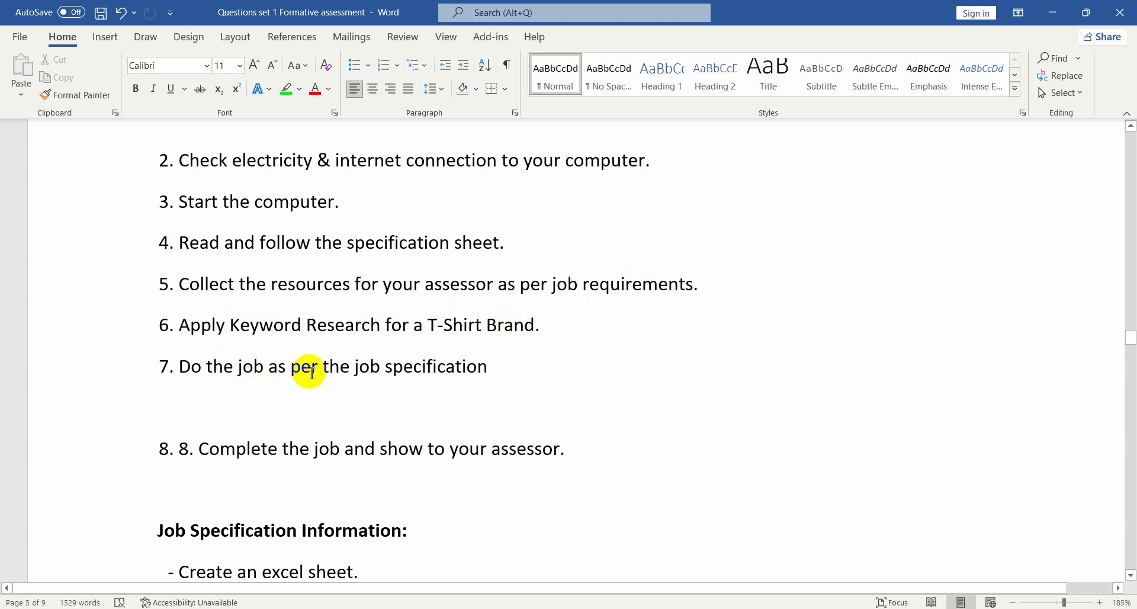
{"action": "scroll", "coordinate": [477, 370], "scroll_direction": "down", "scroll_amount": 1}
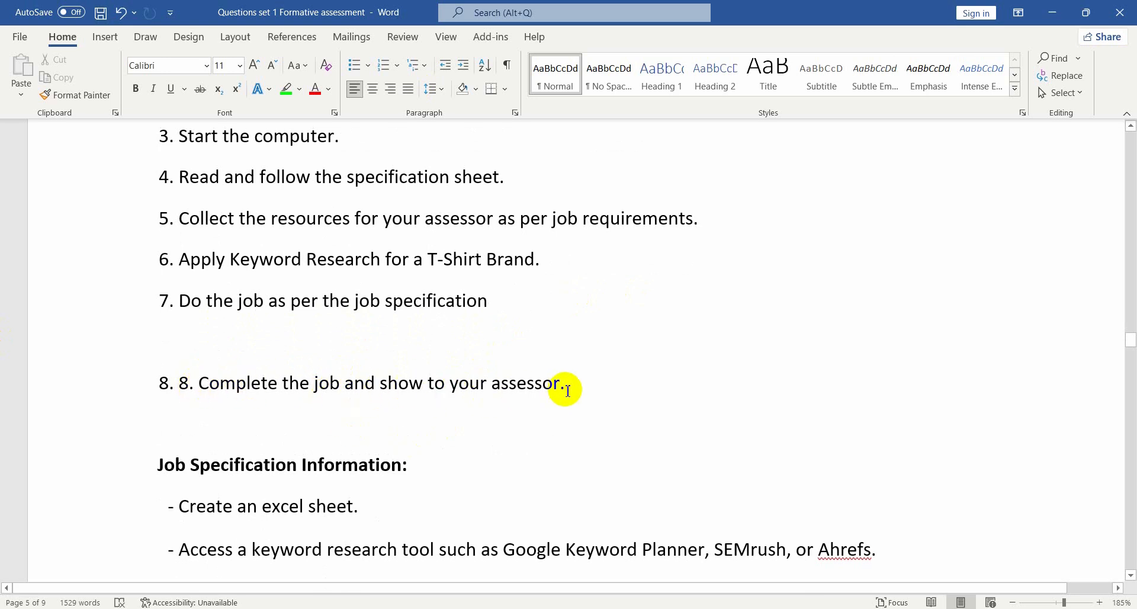
{"action": "double_click", "coordinate": [343, 302]}
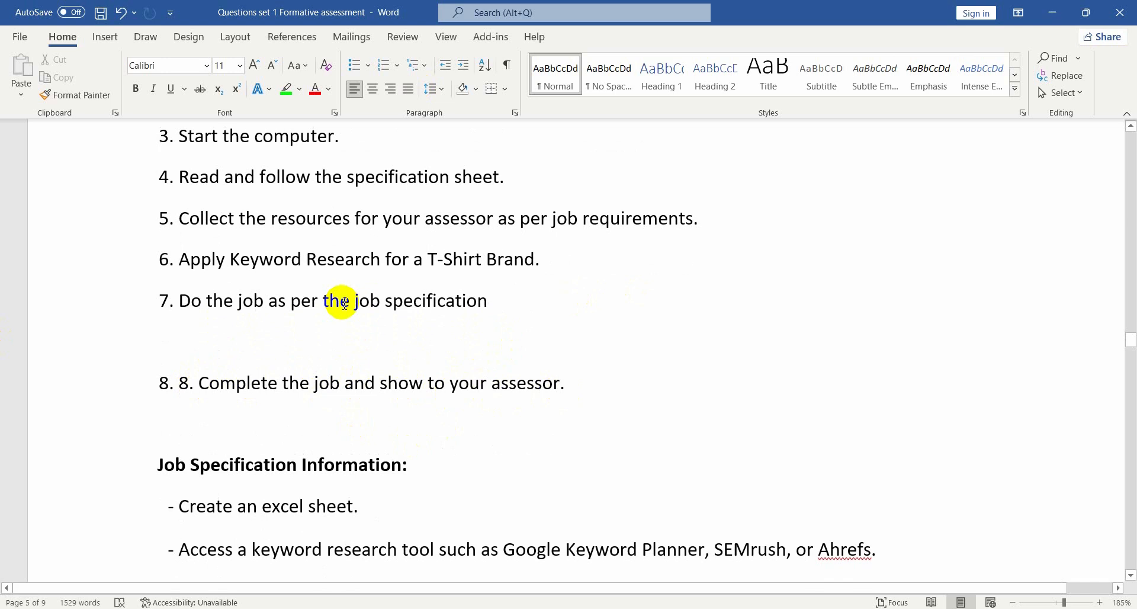
{"action": "scroll", "coordinate": [347, 304], "scroll_direction": "down", "scroll_amount": 2}
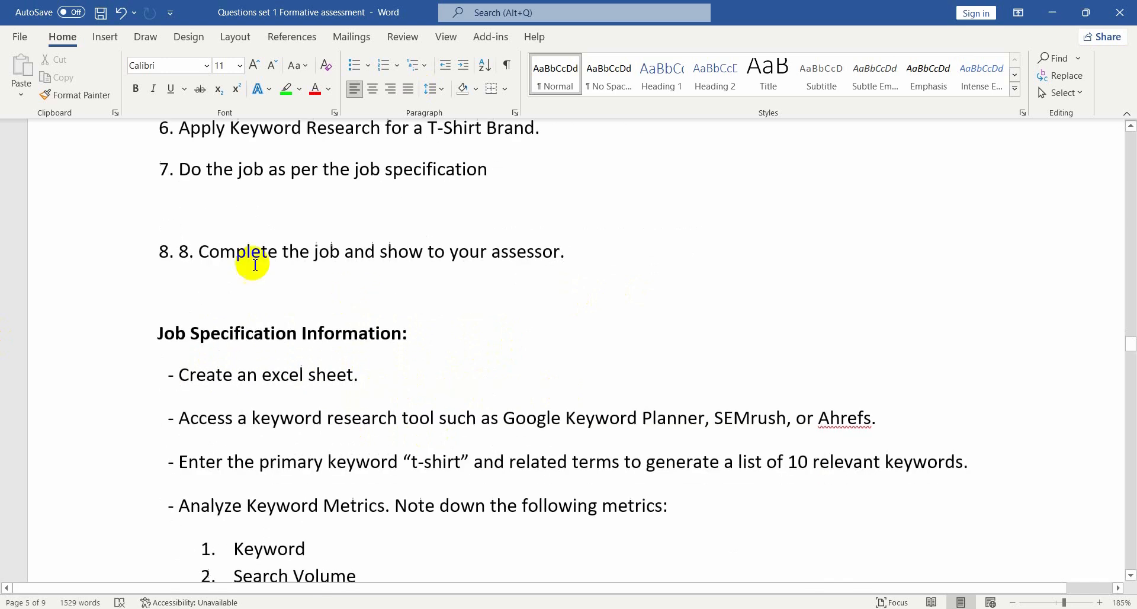
Read the Job Specification Information instructions, including the suggested keyword research tools
{"action": "left_click_drag", "start_coordinate": [168, 334], "coordinate": [421, 346]}
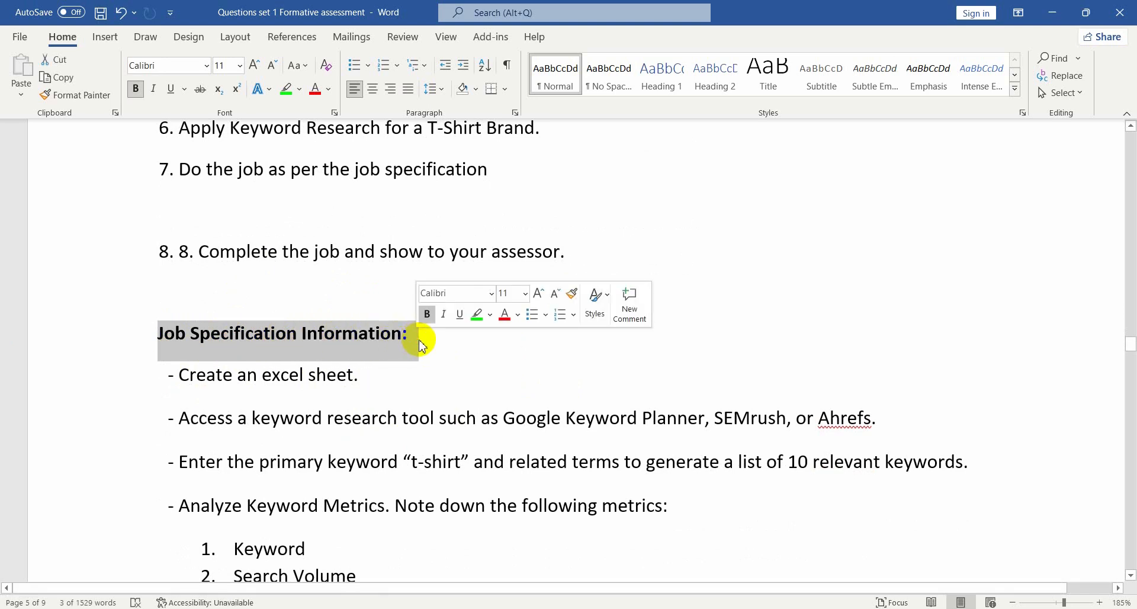
{"action": "left_click", "coordinate": [479, 342]}
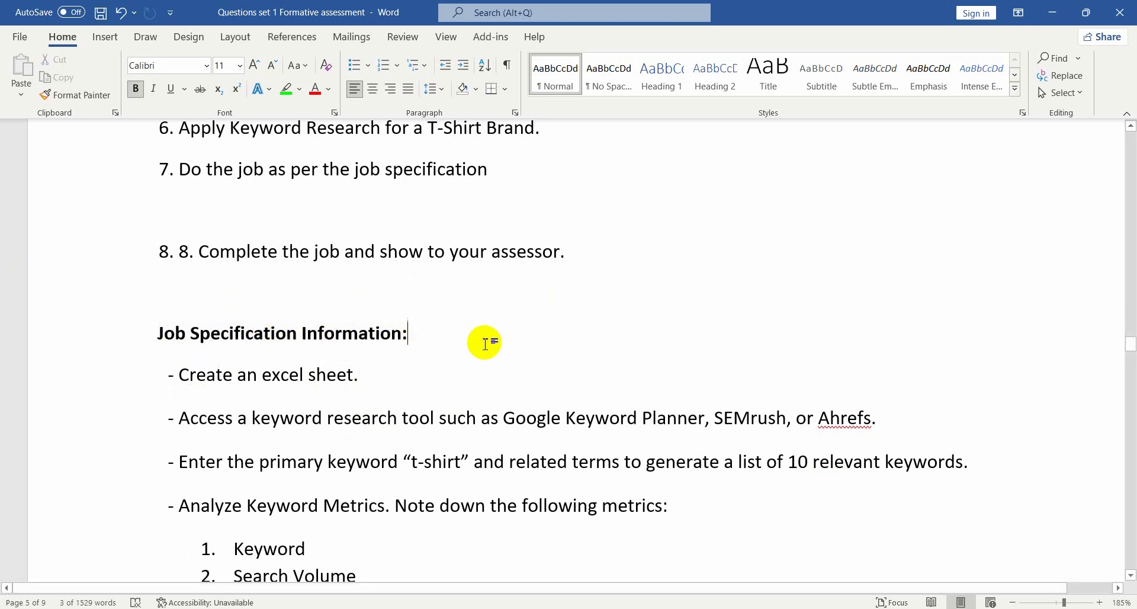
{"action": "scroll", "coordinate": [325, 326], "scroll_direction": "down", "scroll_amount": 1}
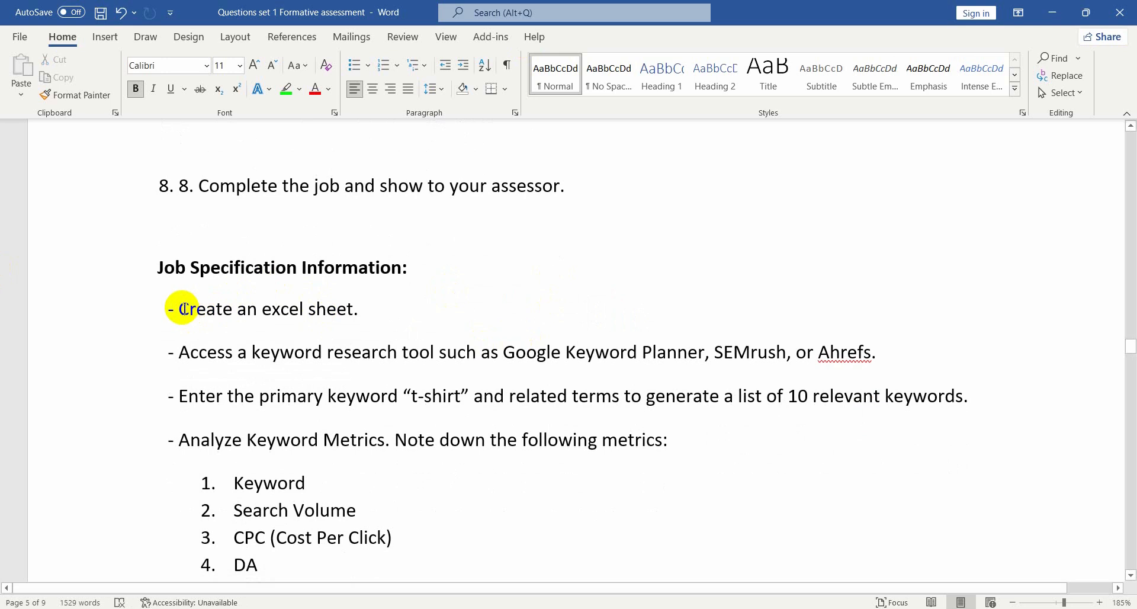
{"action": "left_click_drag", "start_coordinate": [181, 309], "coordinate": [459, 323]}
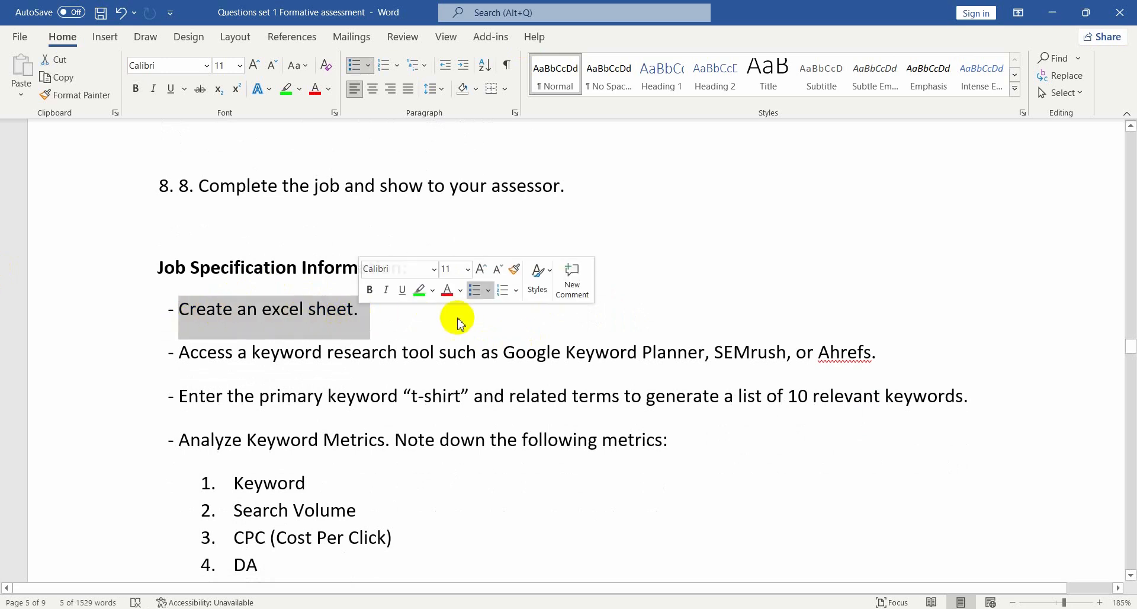
{"action": "left_click", "coordinate": [469, 321]}
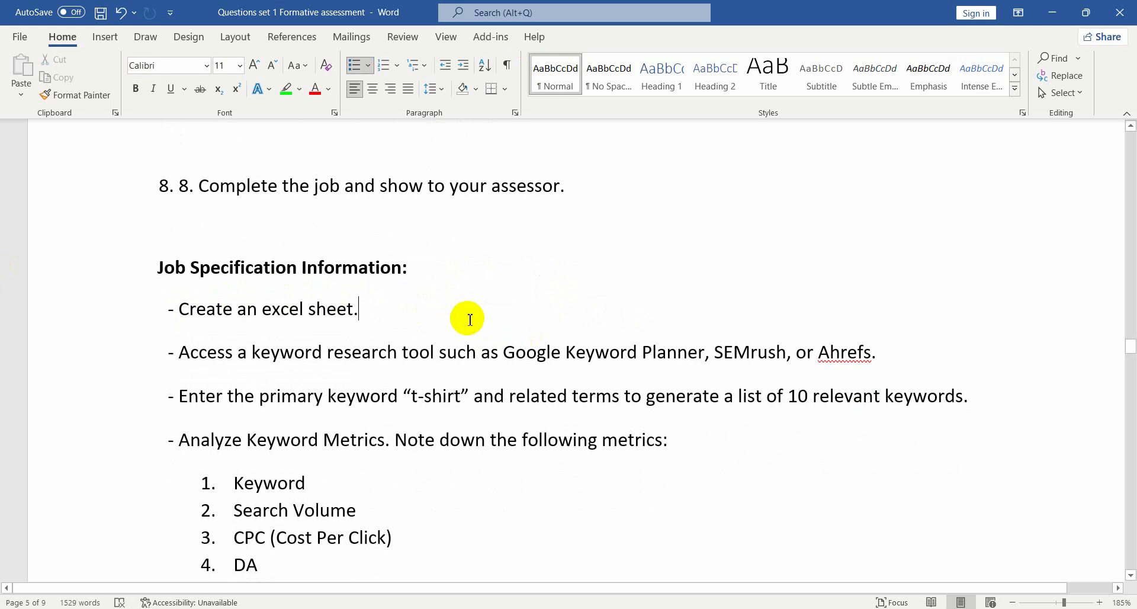
{"action": "scroll", "coordinate": [458, 320], "scroll_direction": "down", "scroll_amount": 1}
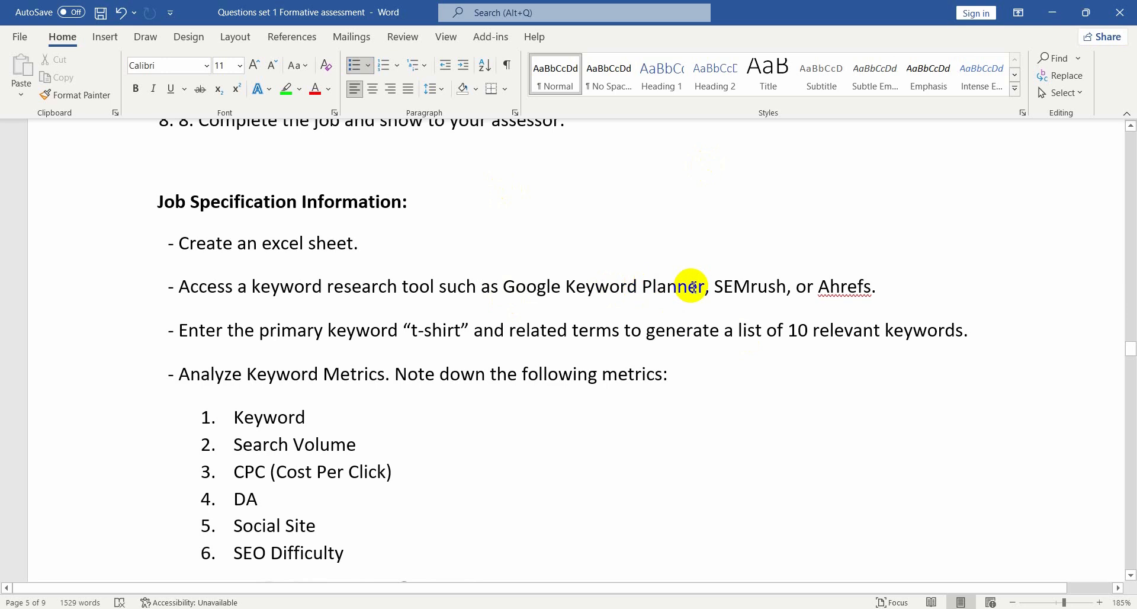
{"action": "left_click_drag", "start_coordinate": [569, 285], "coordinate": [699, 287]}
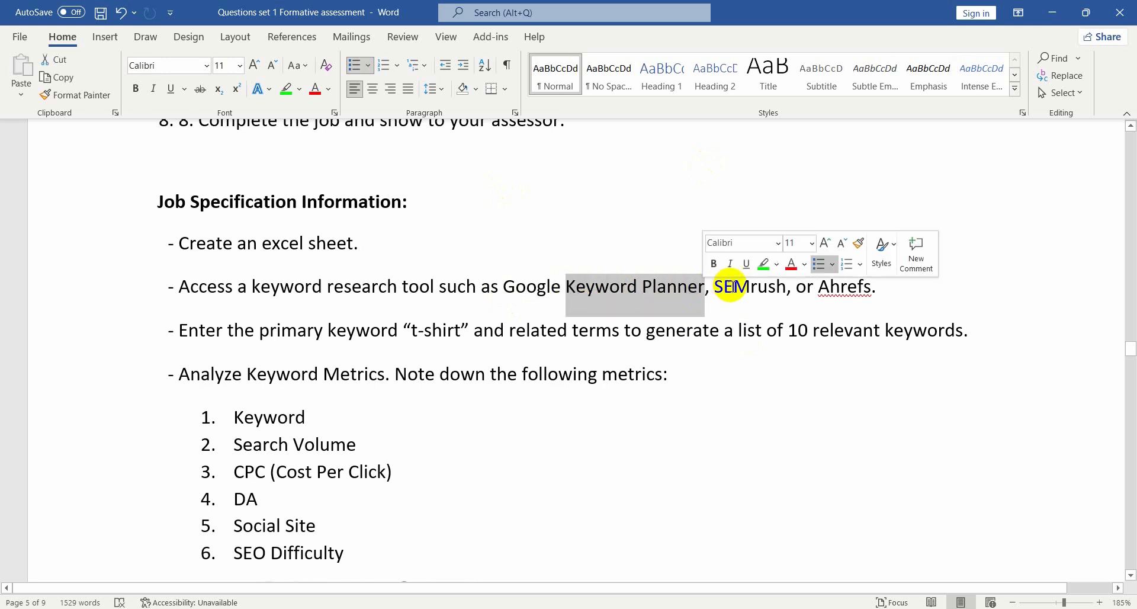
{"action": "left_click", "coordinate": [906, 291]}
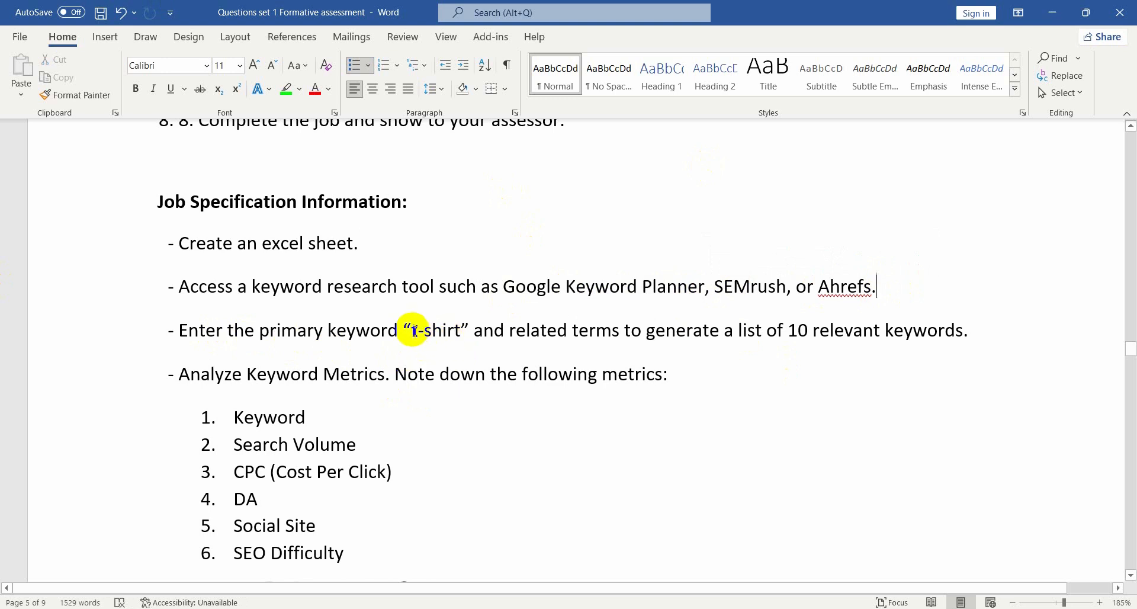
Highlight the primary keyword "t-shirt" in the job specification in bright green
{"action": "left_click_drag", "start_coordinate": [413, 331], "coordinate": [436, 331]}
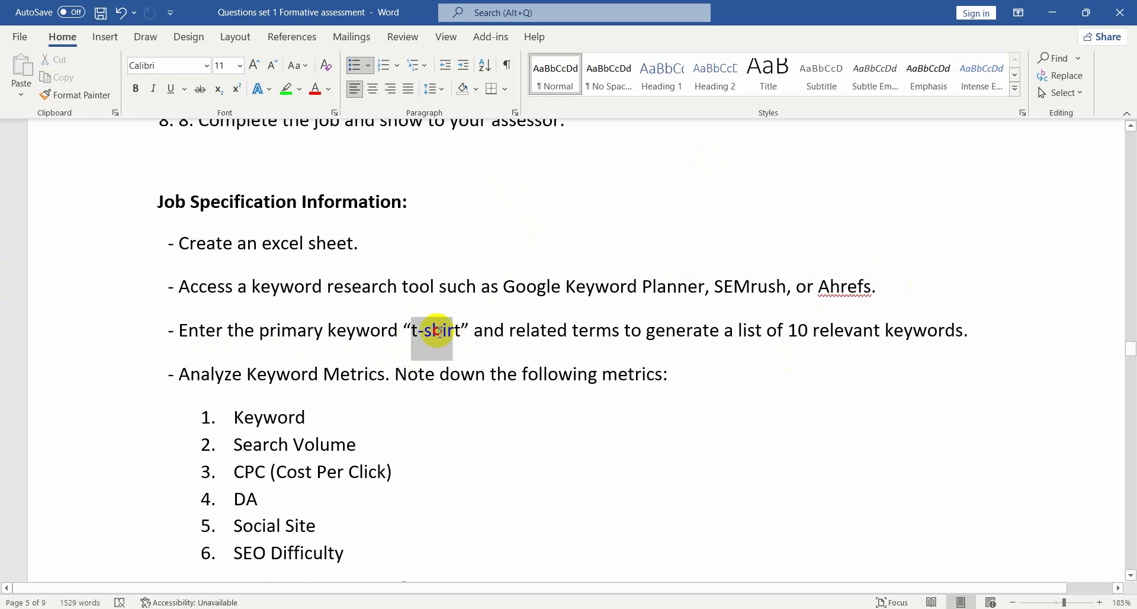
{"action": "left_click", "coordinate": [286, 88]}
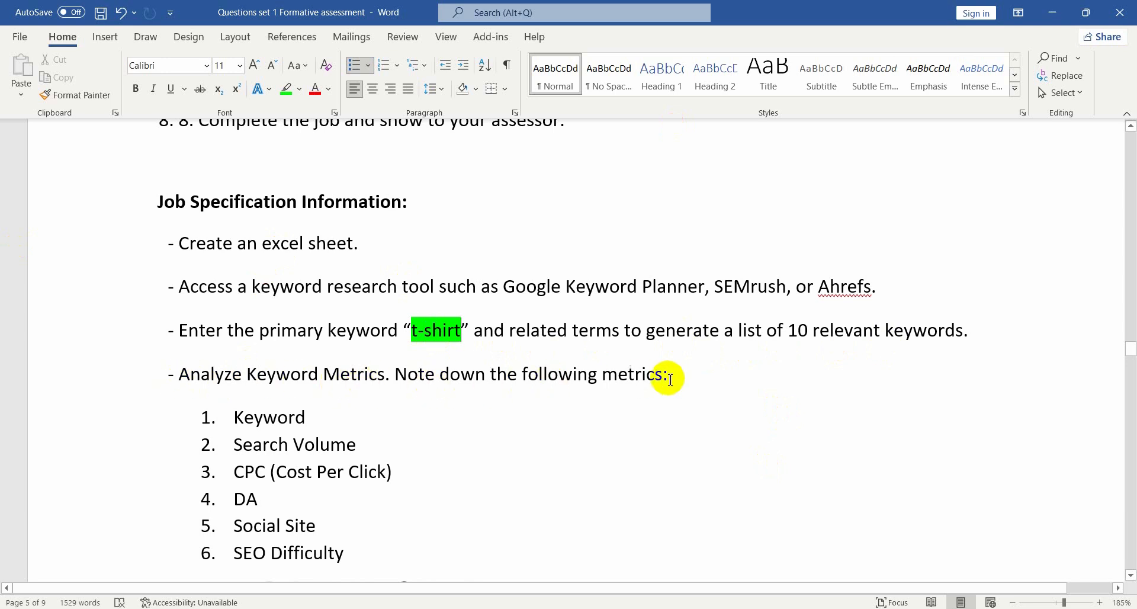
Compare the list of required metrics with the column headers in the Excel workbook, then return to the document
{"action": "scroll", "coordinate": [376, 393], "scroll_direction": "down", "scroll_amount": 3}
{"action": "scroll", "coordinate": [274, 314], "scroll_direction": "up", "scroll_amount": 2}
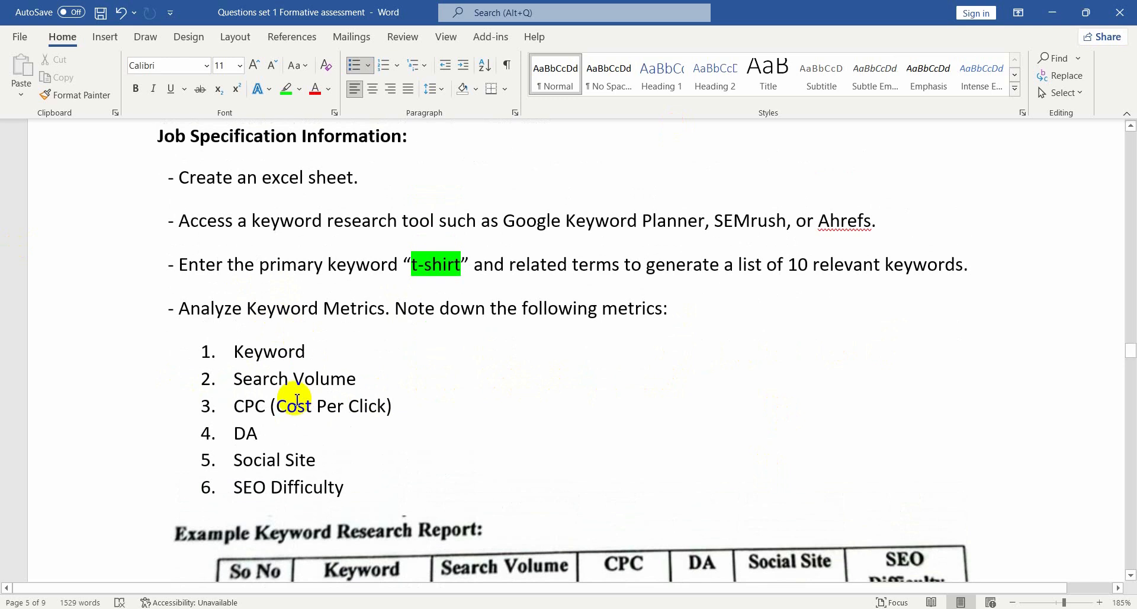
{"action": "left_click_drag", "start_coordinate": [232, 351], "coordinate": [305, 352]}
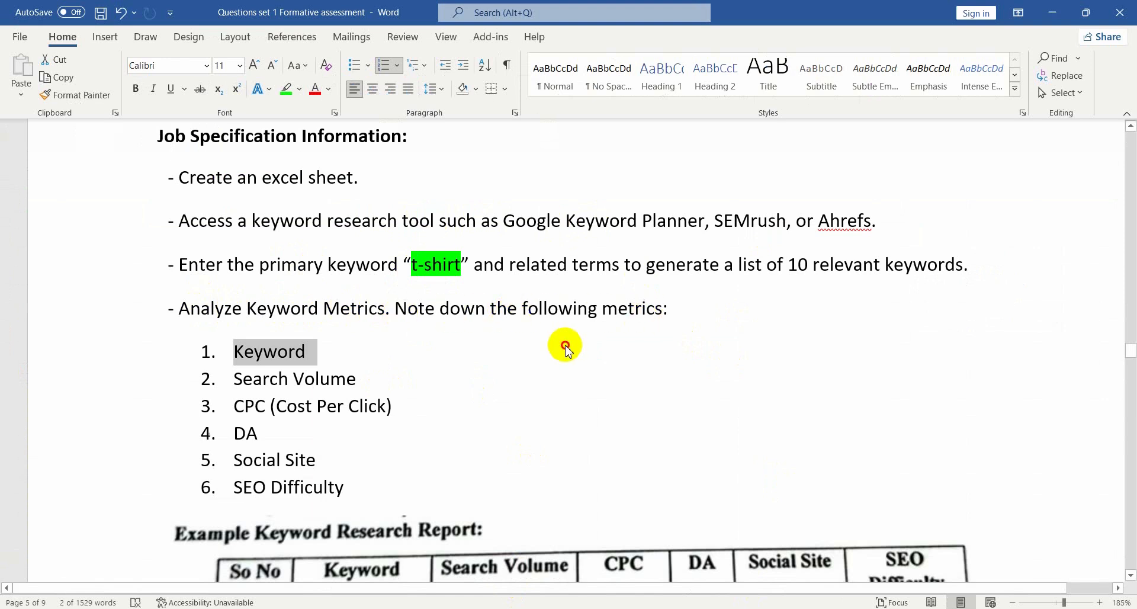
{"action": "left_click", "coordinate": [480, 343]}
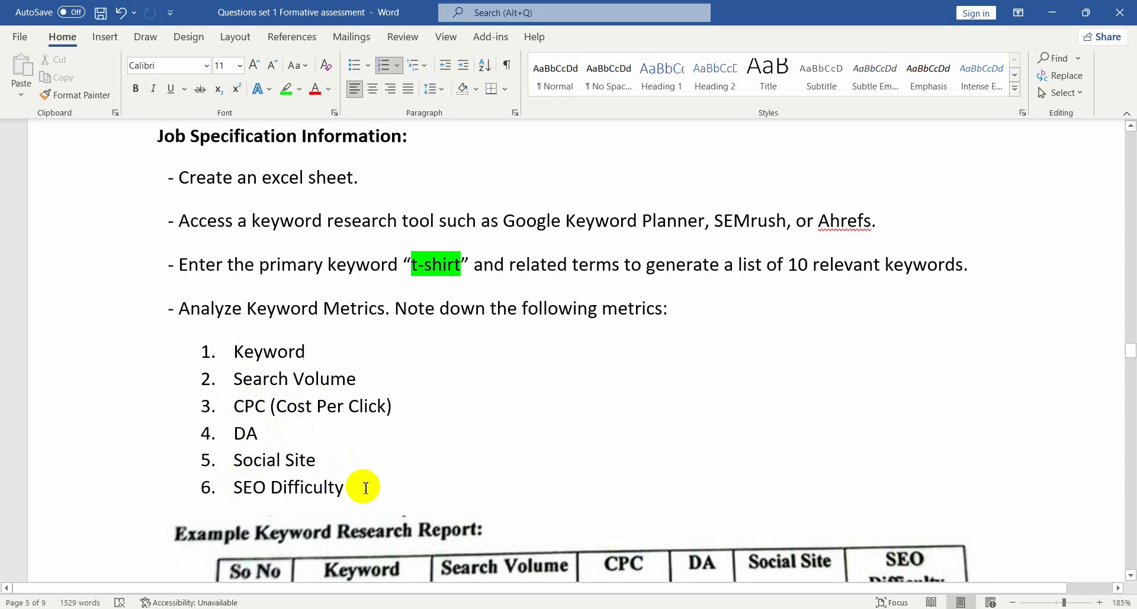
{"action": "left_click_drag", "start_coordinate": [363, 484], "coordinate": [243, 327]}
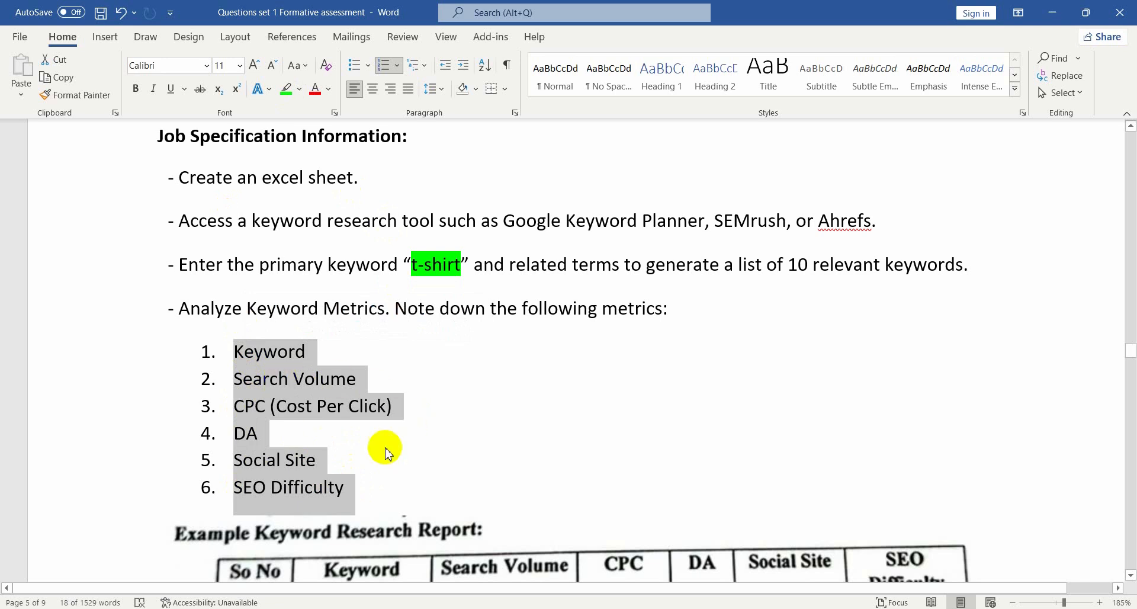
{"action": "key", "text": "alt+Tab"}
{"action": "left_click", "coordinate": [406, 299]}
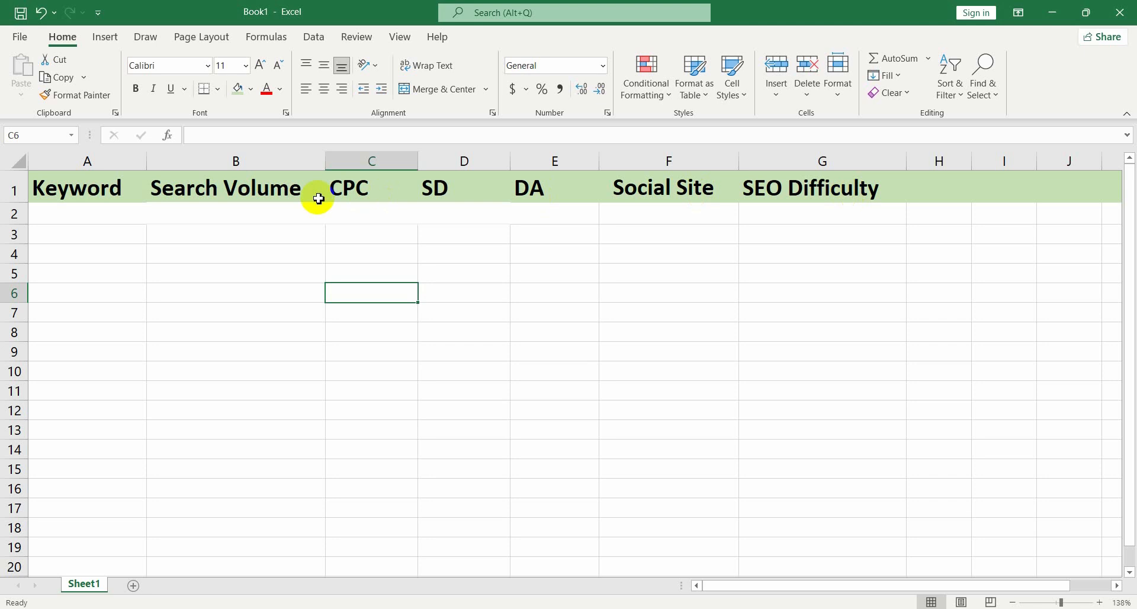
{"action": "left_click", "coordinate": [368, 231]}
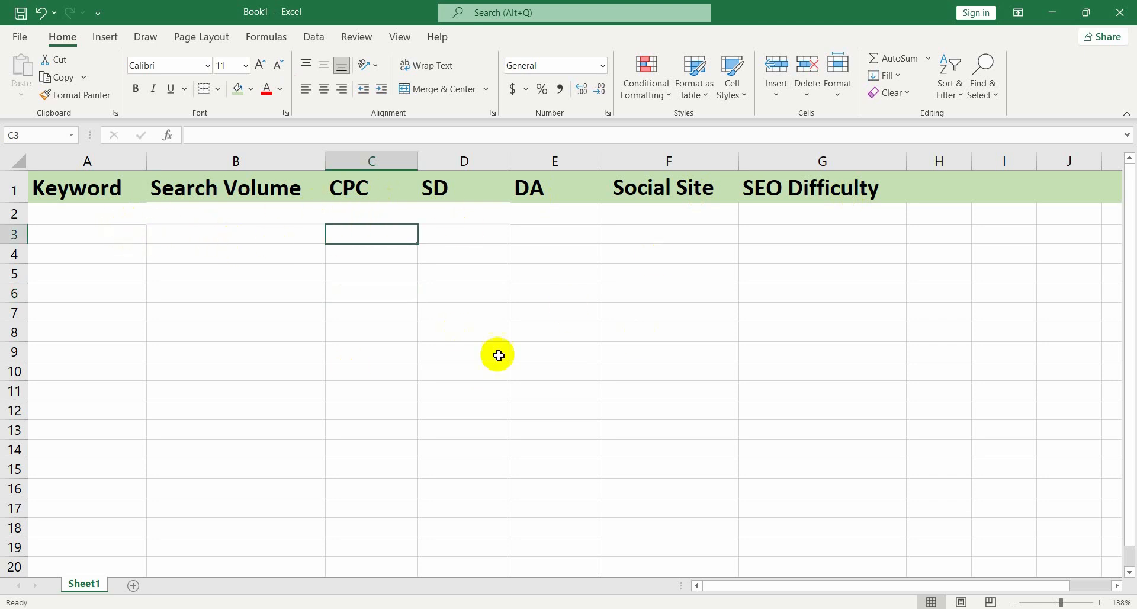
{"action": "left_click", "coordinate": [583, 608]}
{"action": "left_click", "coordinate": [410, 342]}
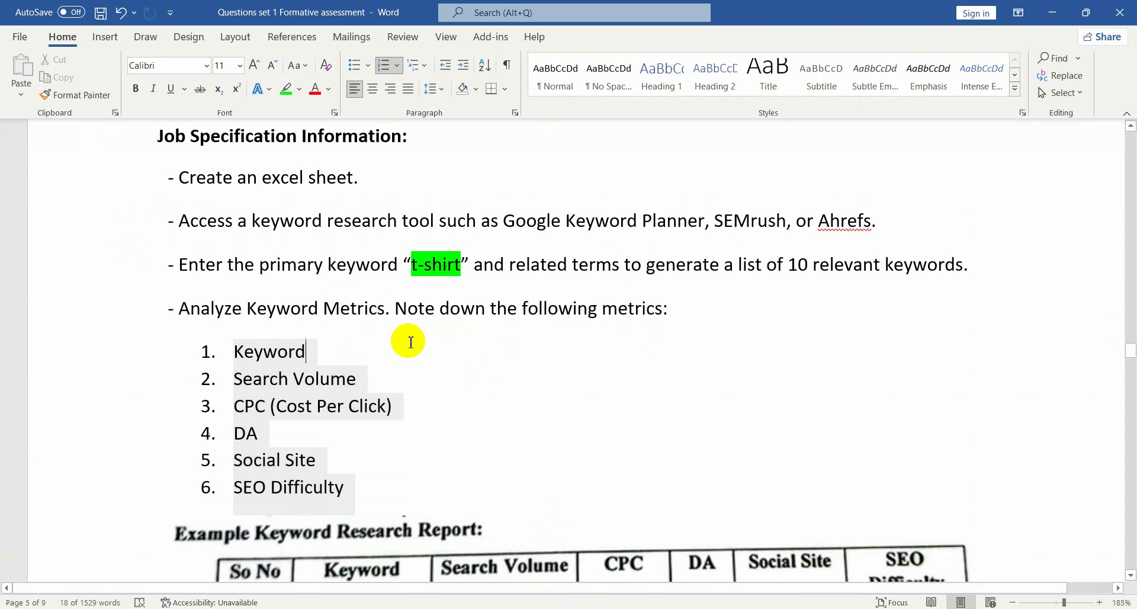
Copy the highlighted primary keyword "t-shirt" from the job specification
{"action": "left_click_drag", "start_coordinate": [412, 264], "coordinate": [436, 264]}
{"action": "double_click", "coordinate": [447, 266]}
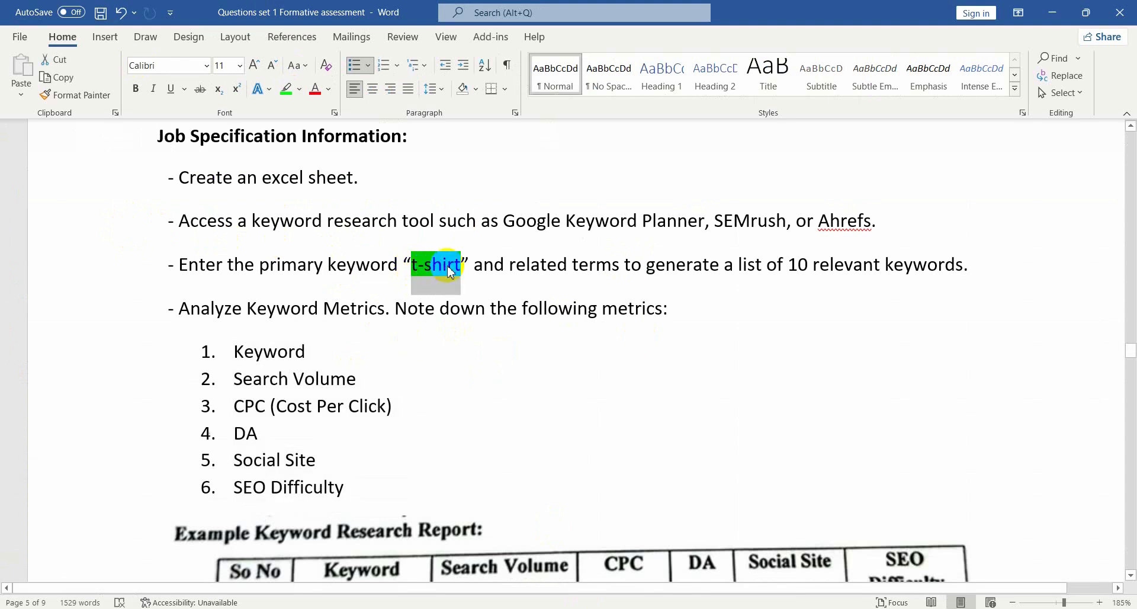
{"action": "right_click", "coordinate": [448, 266]}
{"action": "left_click", "coordinate": [479, 297]}
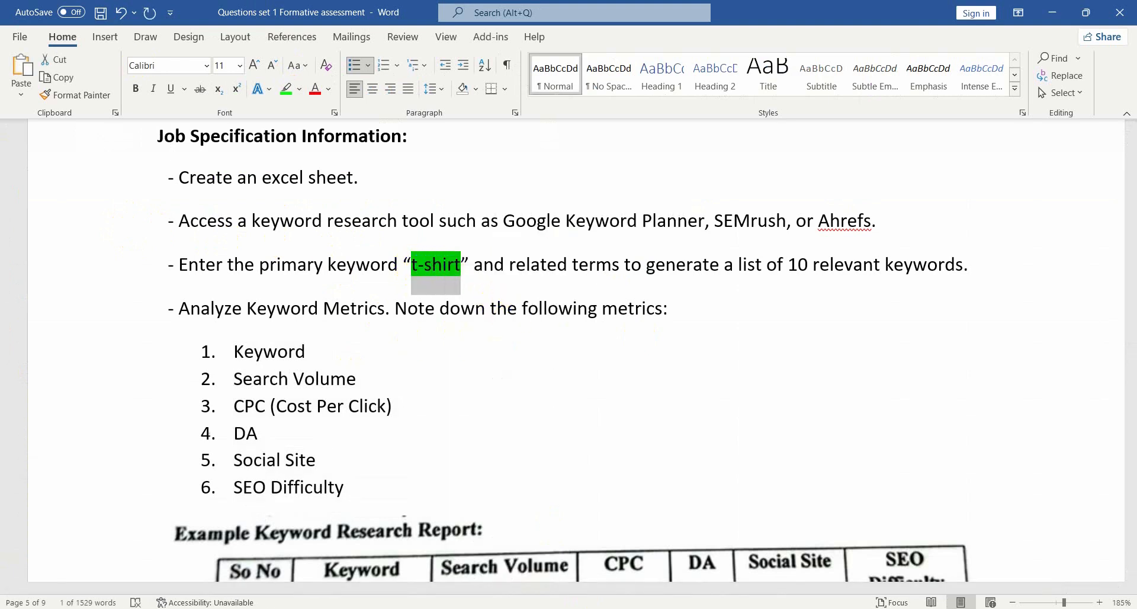
Paste the primary keyword t-shirt into cell A2 under the Keyword header
{"action": "key", "text": "alt+Tab"}
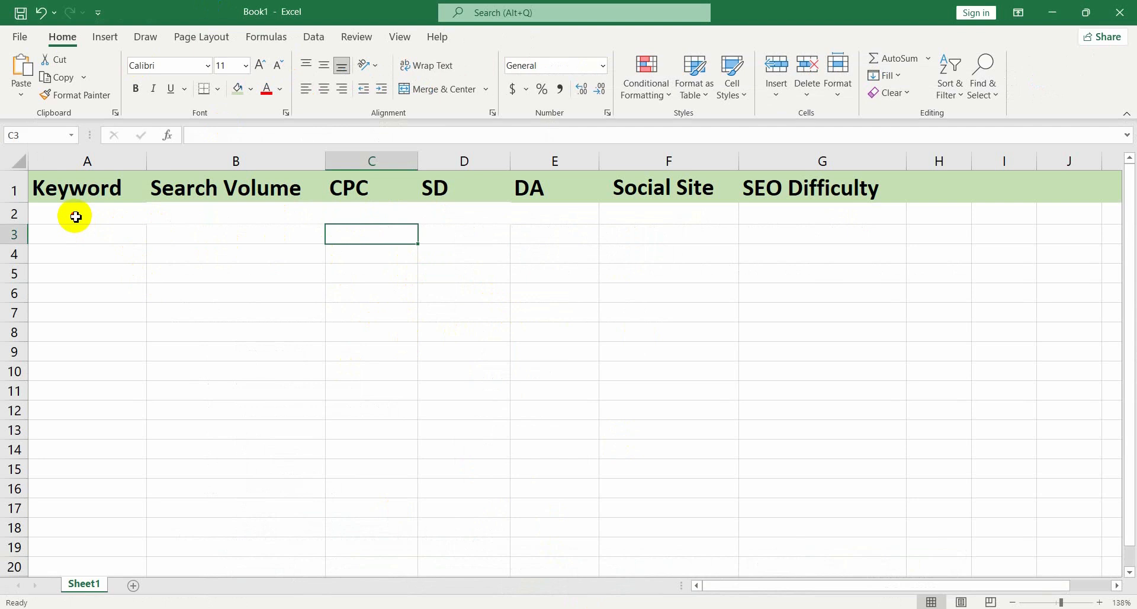
{"action": "left_click", "coordinate": [74, 219]}
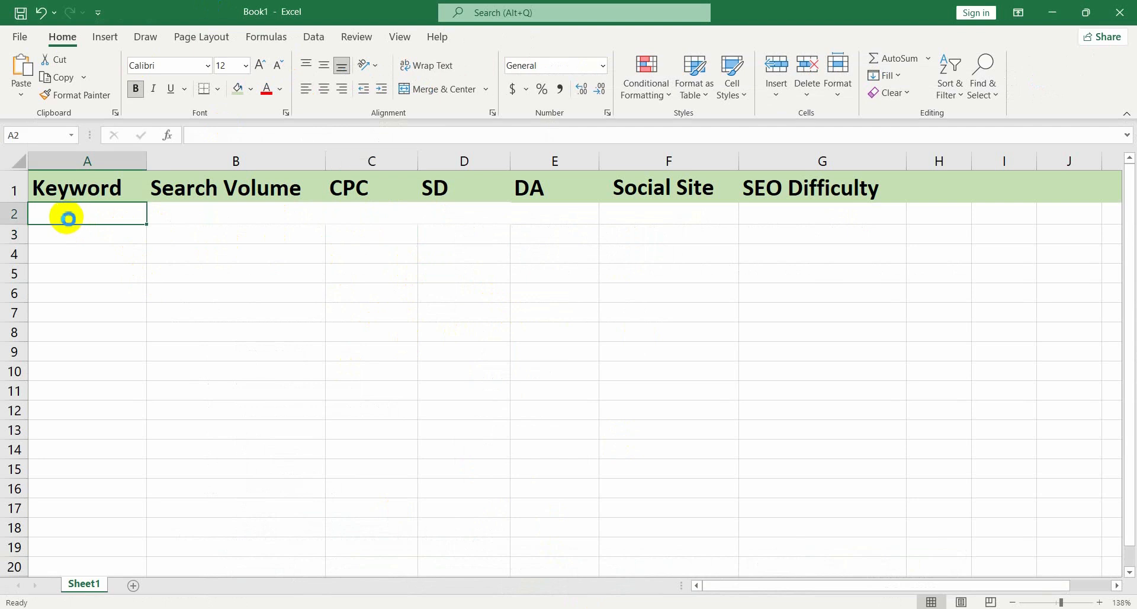
{"action": "key", "text": "ctrl+v"}
{"action": "left_click", "coordinate": [198, 305]}
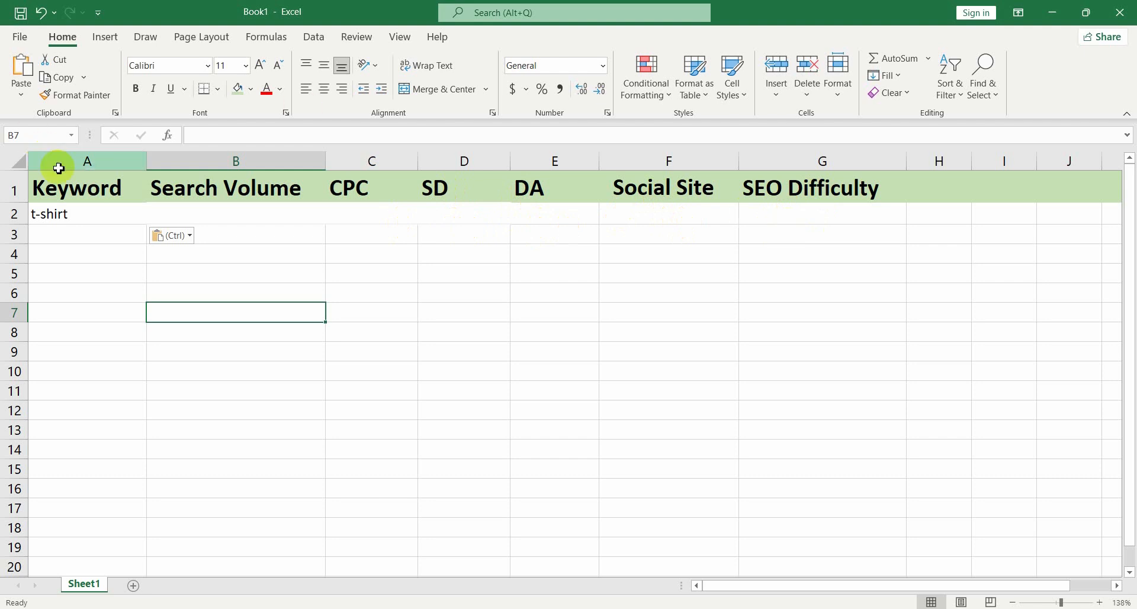
Copy the keyword cell, switch to Chrome, and run a Google search for t-shirt
{"action": "left_click", "coordinate": [64, 217]}
{"action": "right_click", "coordinate": [64, 216]}
{"action": "left_click", "coordinate": [102, 216]}
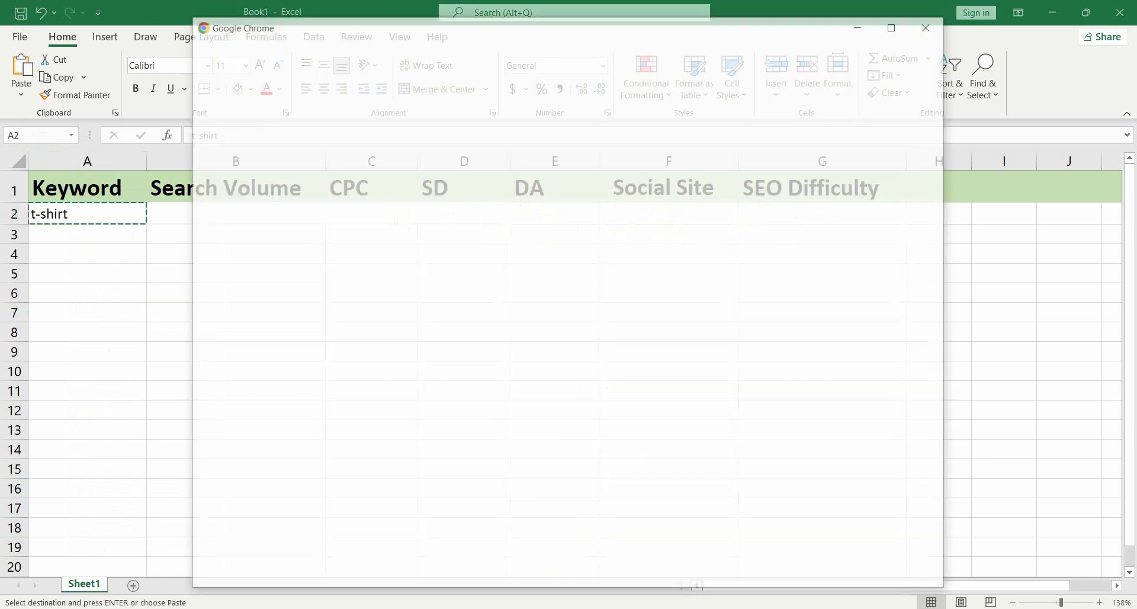
{"action": "left_click", "coordinate": [373, 435]}
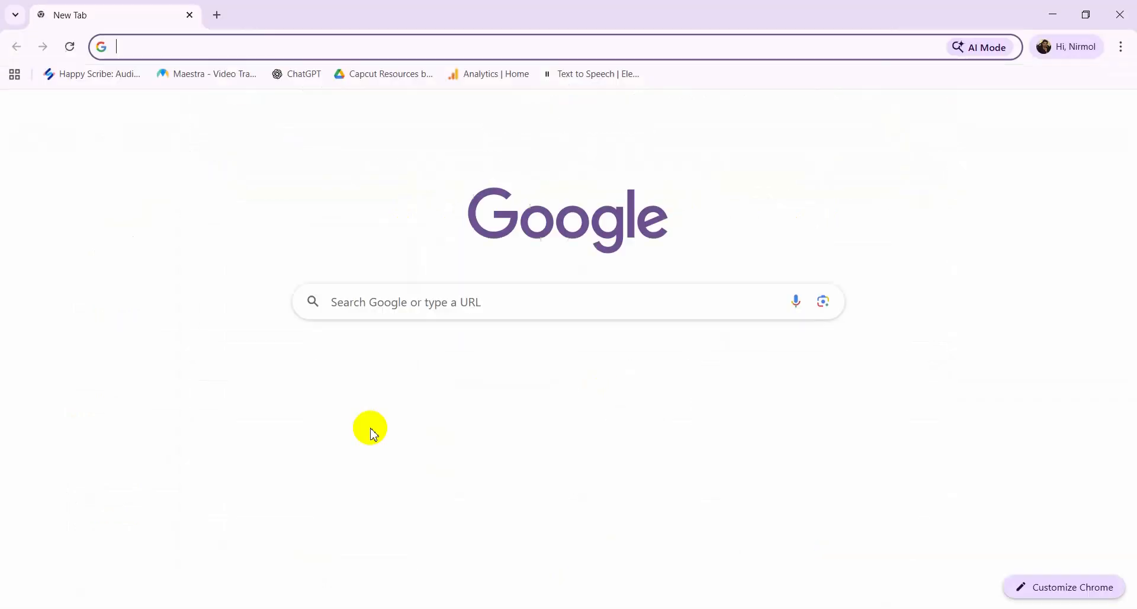
{"action": "left_click", "coordinate": [182, 48]}
{"action": "type", "text": "t-shirt"}
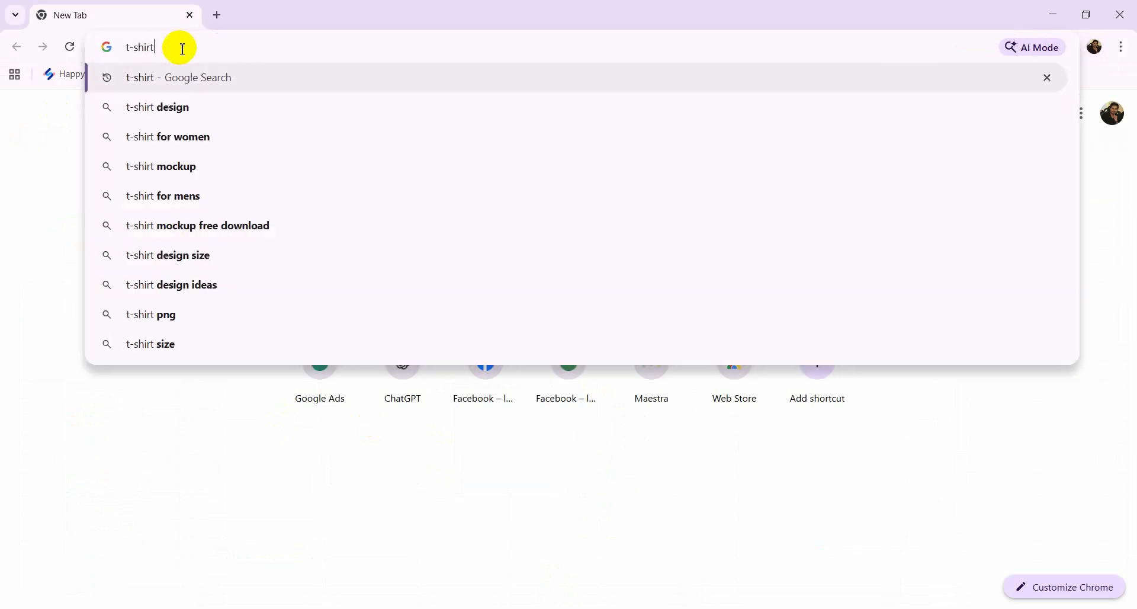
{"action": "key", "text": "Return"}
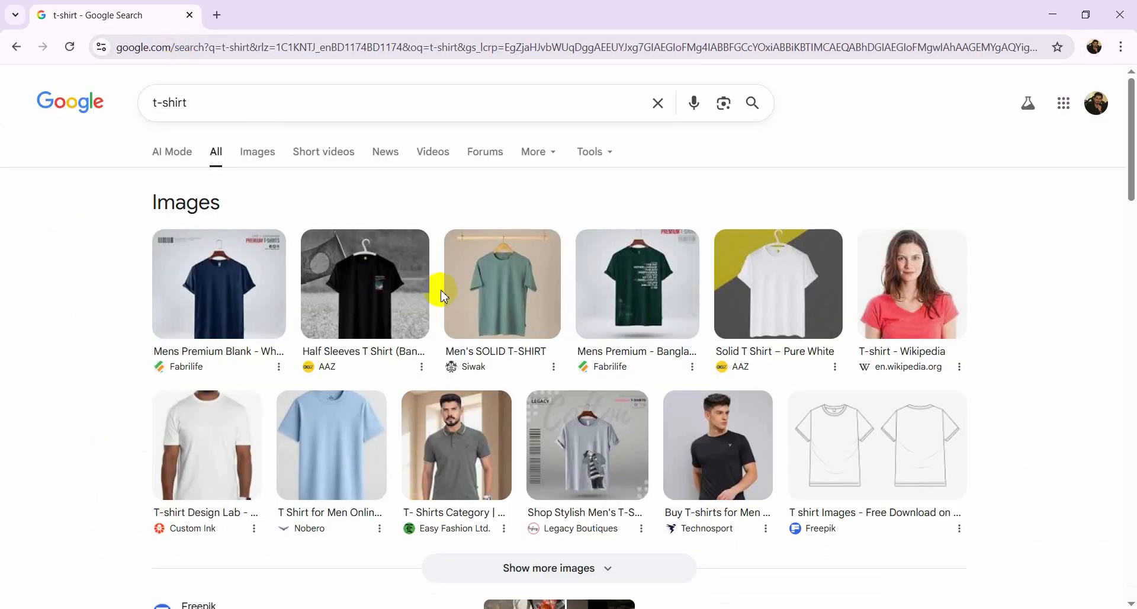
Scroll through the Google search results for t-shirt and return to the top
{"action": "scroll", "coordinate": [443, 299], "scroll_direction": "down", "scroll_amount": 1}
{"action": "scroll", "coordinate": [443, 299], "scroll_direction": "down", "scroll_amount": 10}
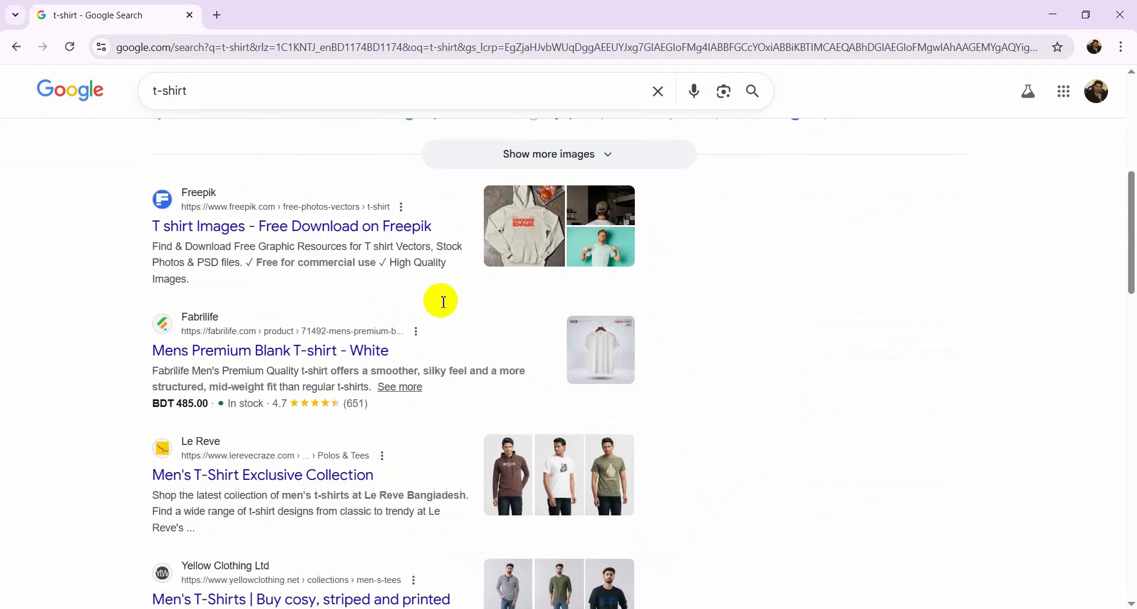
{"action": "scroll", "coordinate": [355, 293], "scroll_direction": "down", "scroll_amount": 1}
{"action": "scroll", "coordinate": [249, 249], "scroll_direction": "down", "scroll_amount": 2}
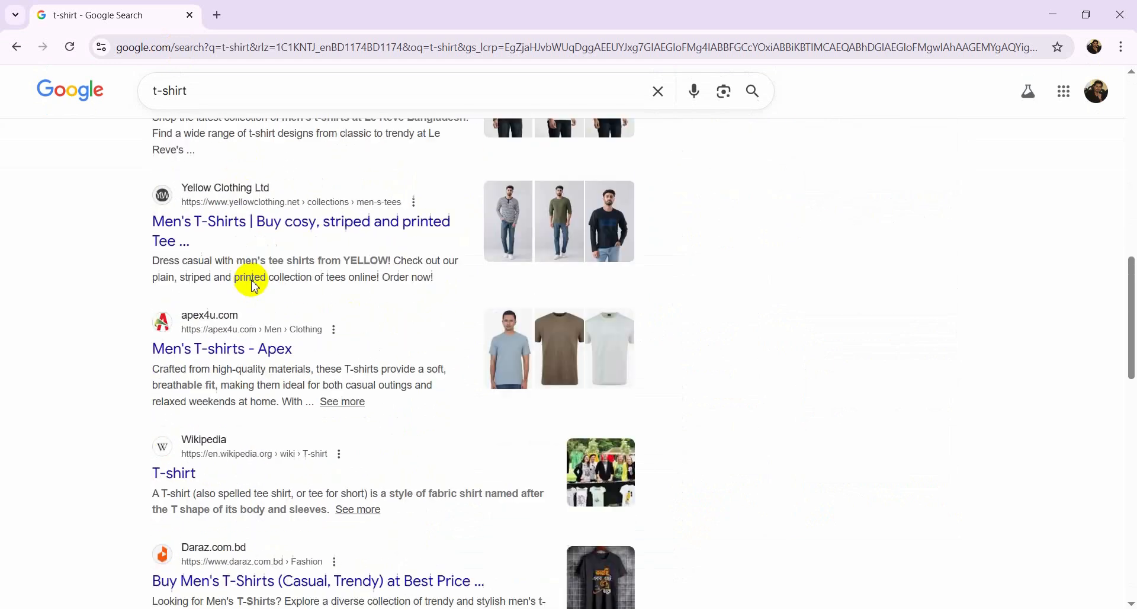
{"action": "scroll", "coordinate": [368, 436], "scroll_direction": "down", "scroll_amount": 5}
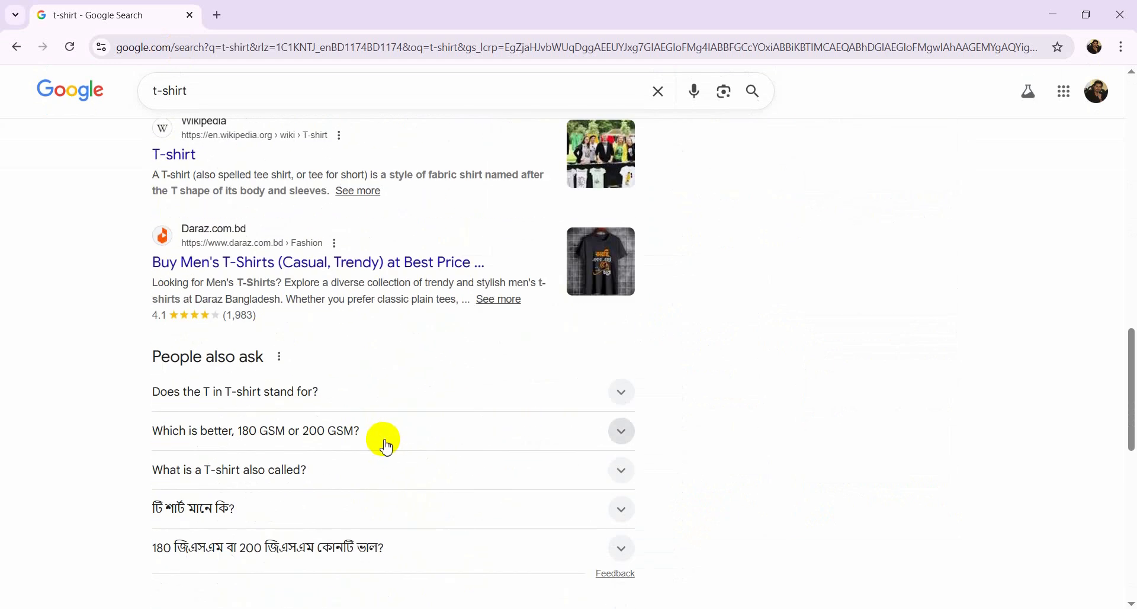
{"action": "scroll", "coordinate": [385, 444], "scroll_direction": "up", "scroll_amount": 6}
{"action": "scroll", "coordinate": [389, 446], "scroll_direction": "up", "scroll_amount": 10}
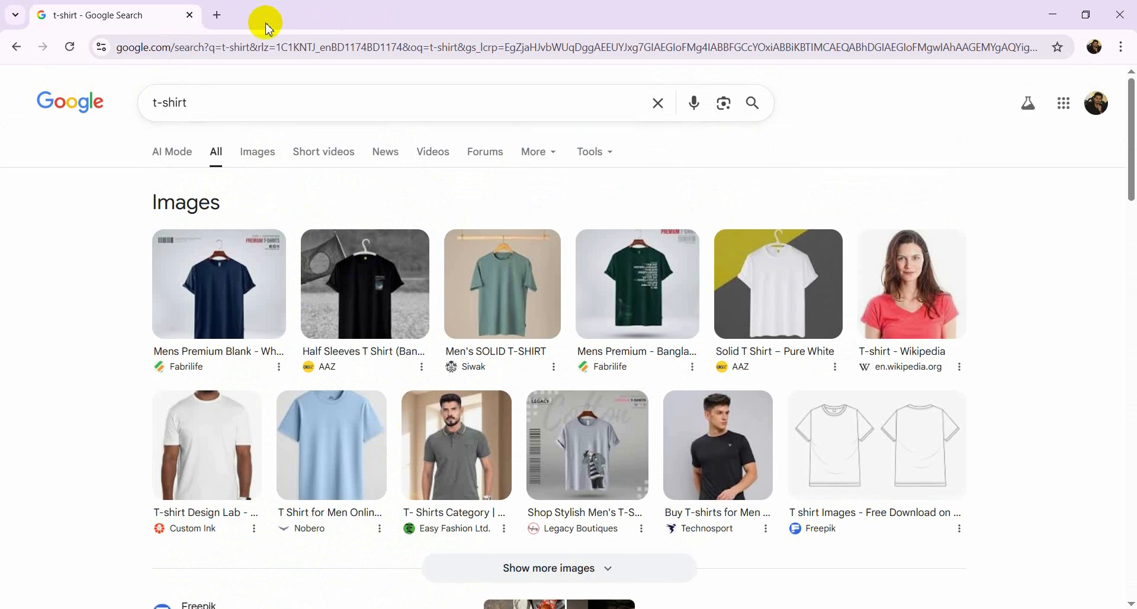
In a new tab, search Google for ubersuggest chrome extension
{"action": "left_click", "coordinate": [219, 15]}
{"action": "left_click", "coordinate": [277, 47]}
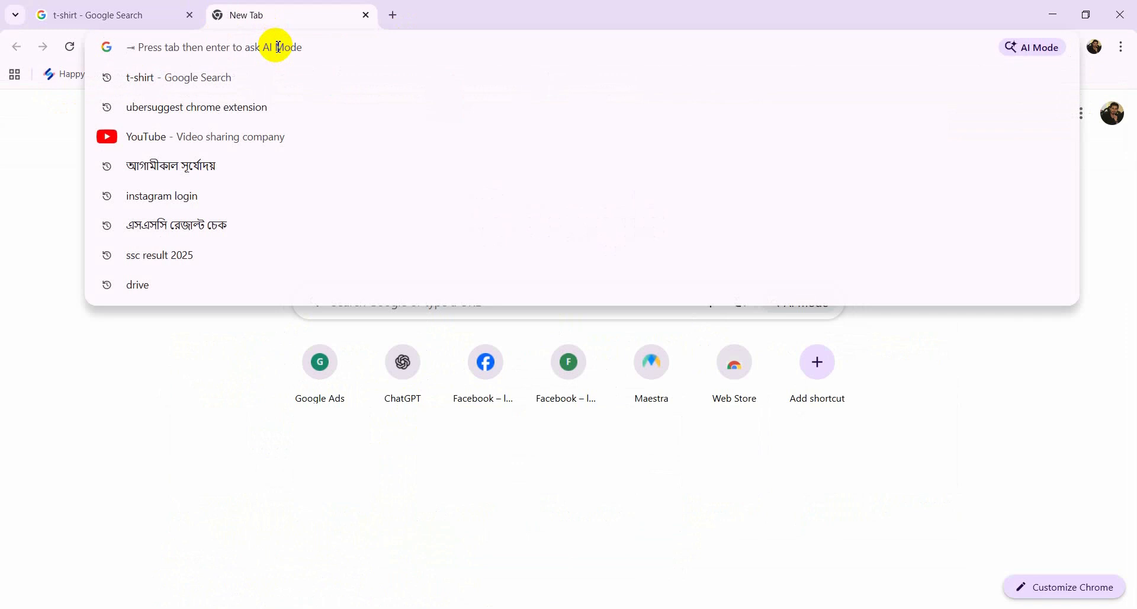
{"action": "type", "text": "u"}
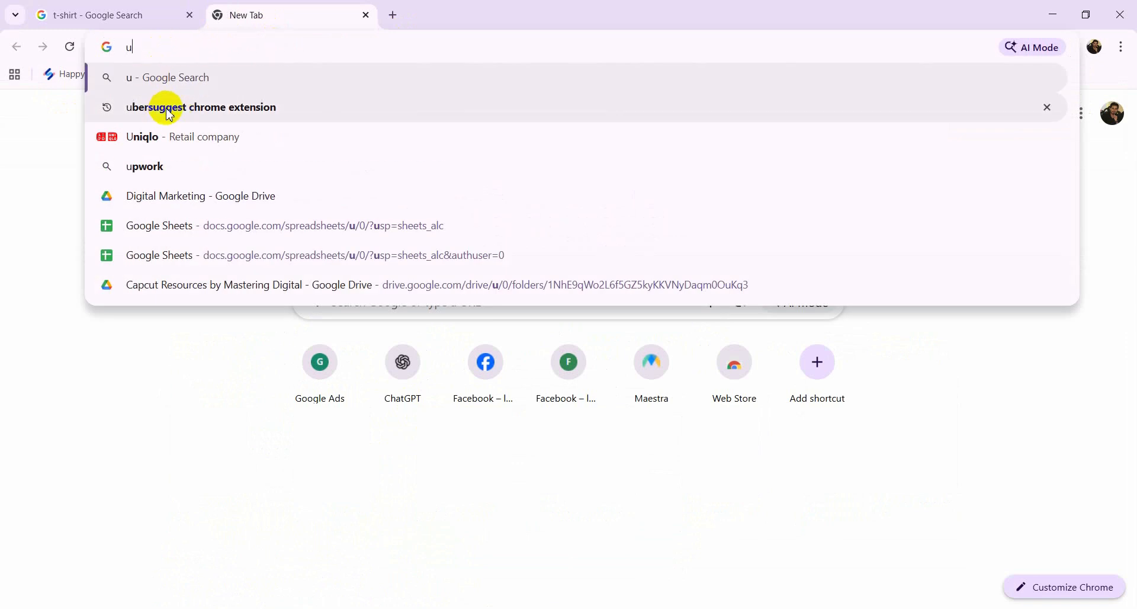
{"action": "left_click", "coordinate": [243, 110]}
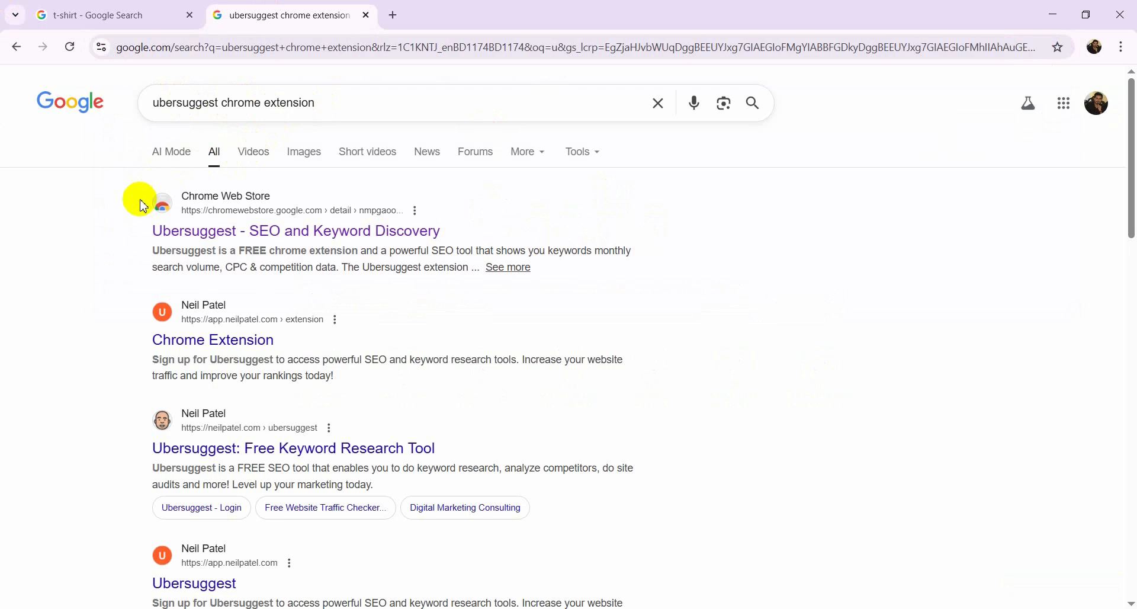
{"action": "key", "text": "Print"}
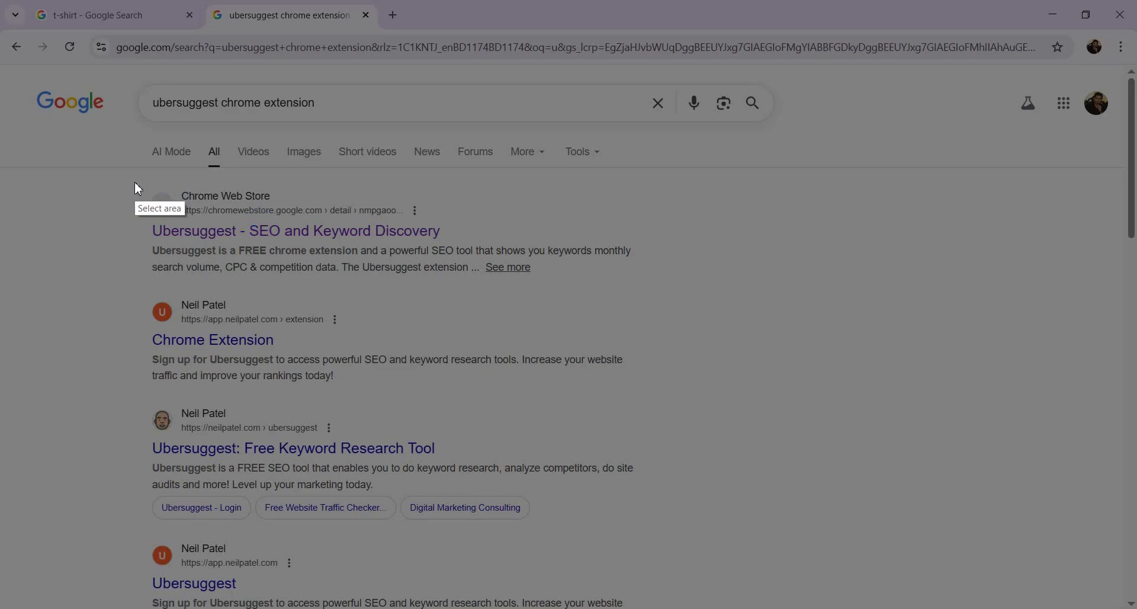
{"action": "left_click_drag", "start_coordinate": [118, 178], "coordinate": [684, 292]}
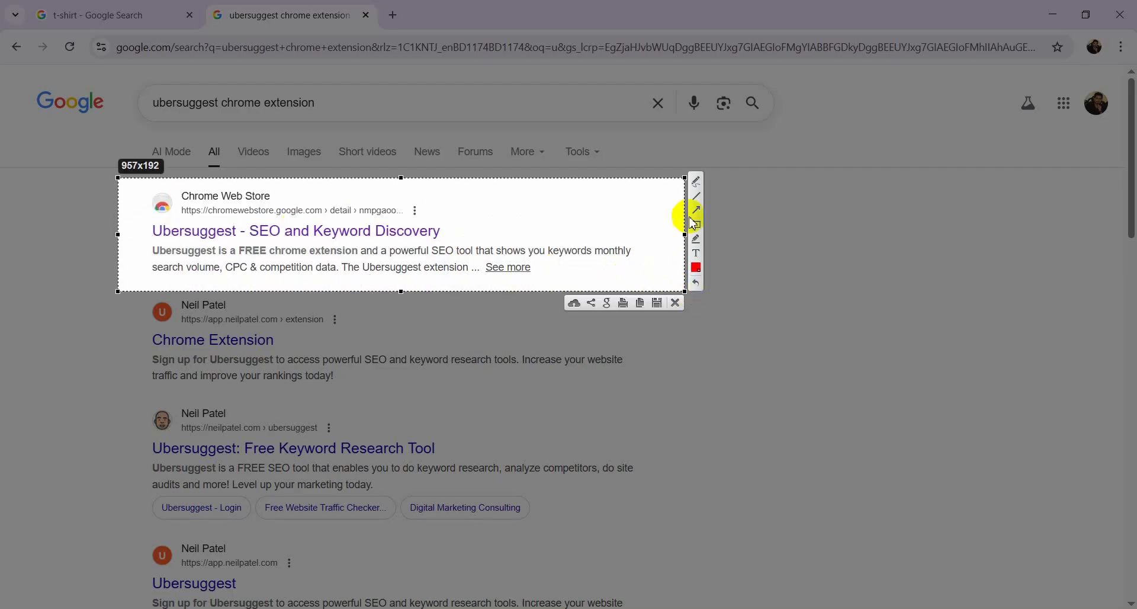
{"action": "left_click", "coordinate": [702, 211]}
{"action": "left_click_drag", "start_coordinate": [751, 370], "coordinate": [260, 213]}
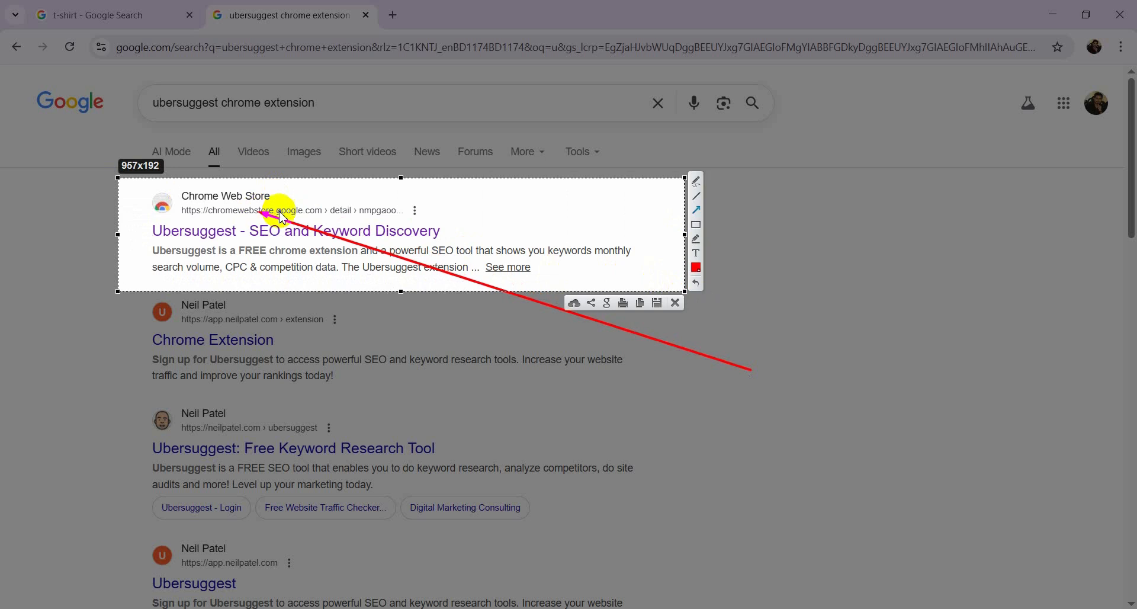
{"action": "left_click", "coordinate": [675, 304]}
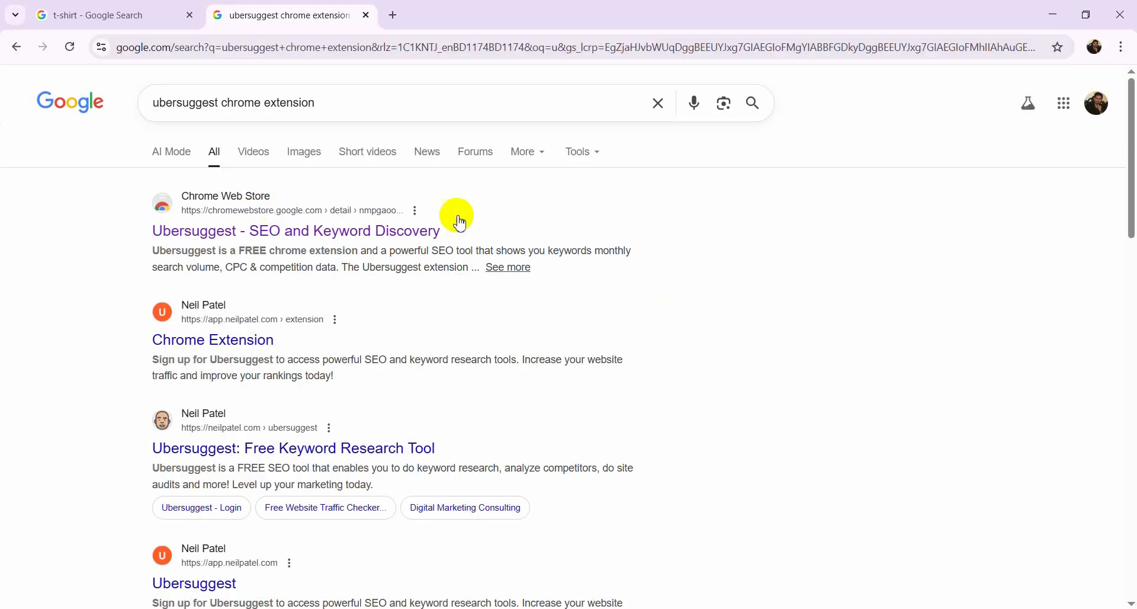
Install the Ubersuggest - SEO and Keyword Discovery extension from the Chrome Web Store
{"action": "left_click", "coordinate": [230, 202]}
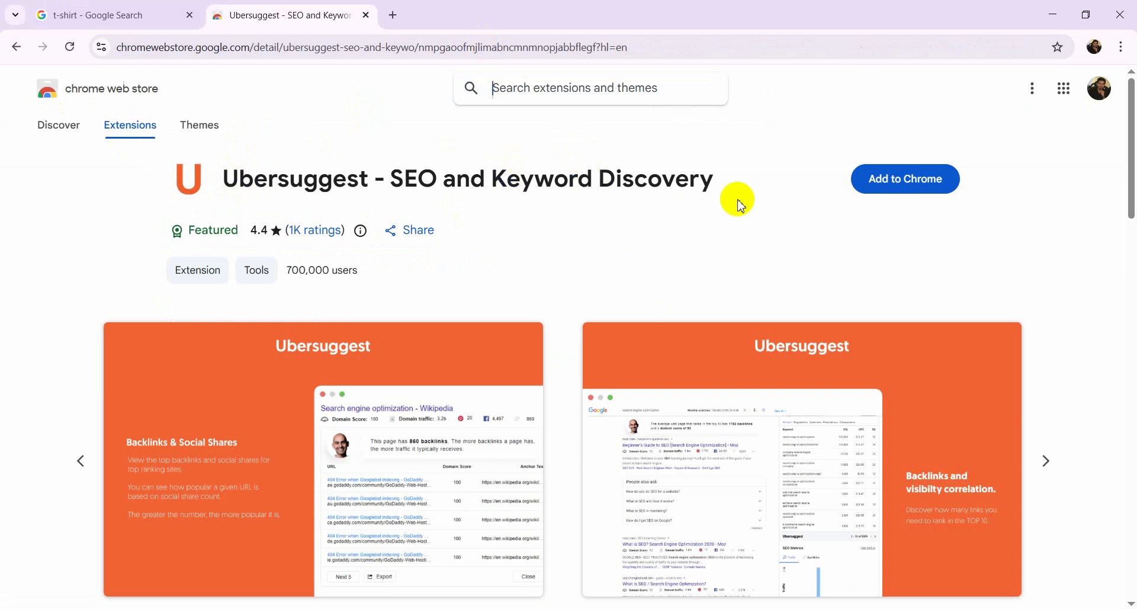
{"action": "left_click", "coordinate": [900, 180]}
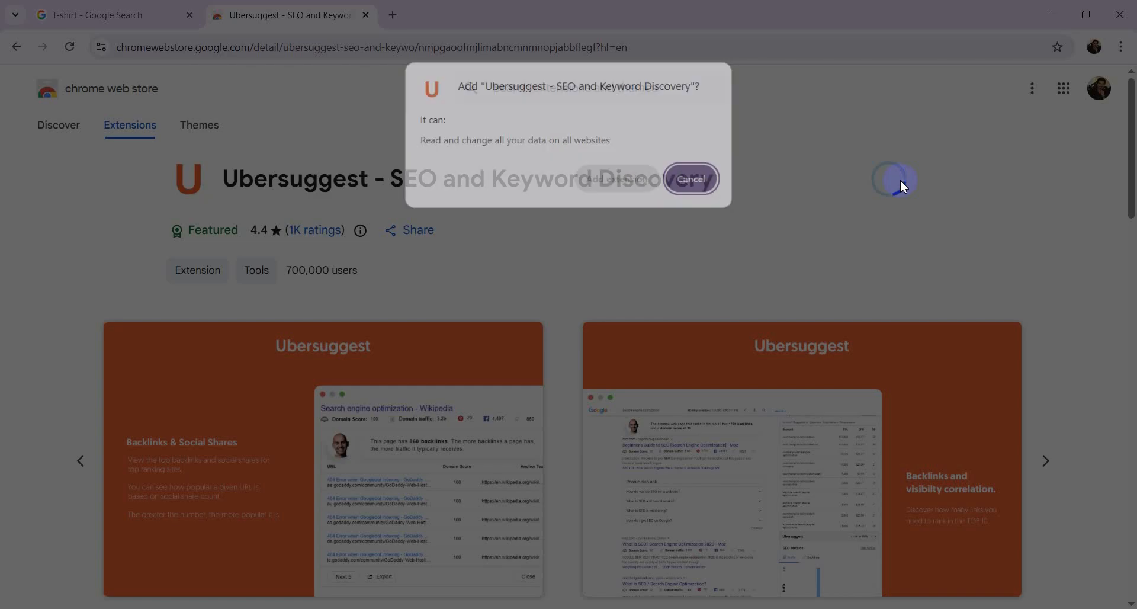
{"action": "left_click", "coordinate": [621, 181]}
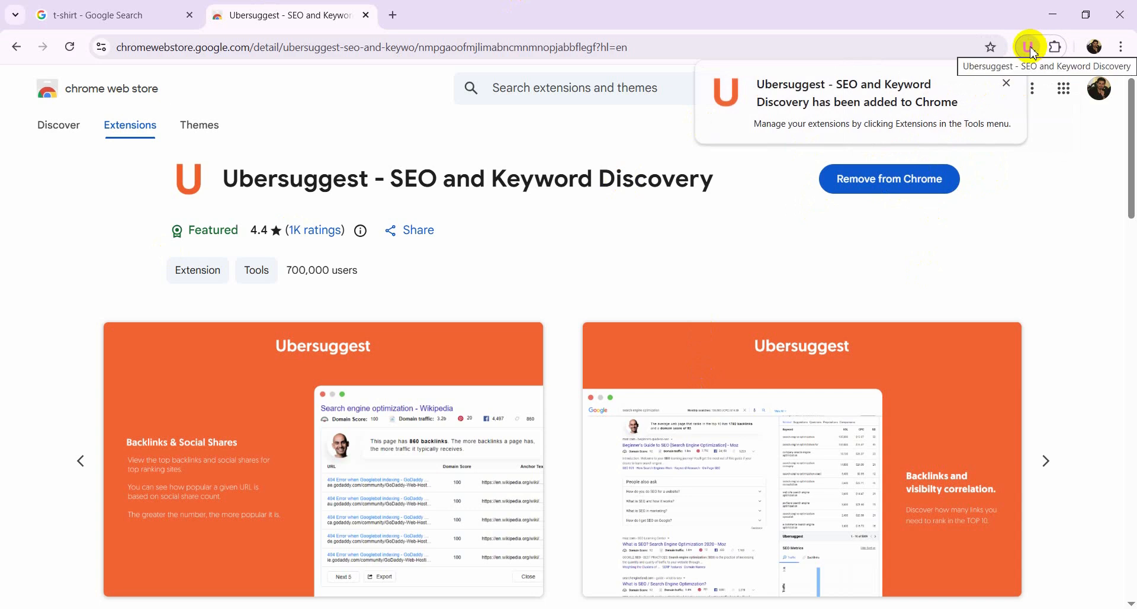
Pin the Ubersuggest extension to the browser toolbar
{"action": "left_click", "coordinate": [1057, 49]}
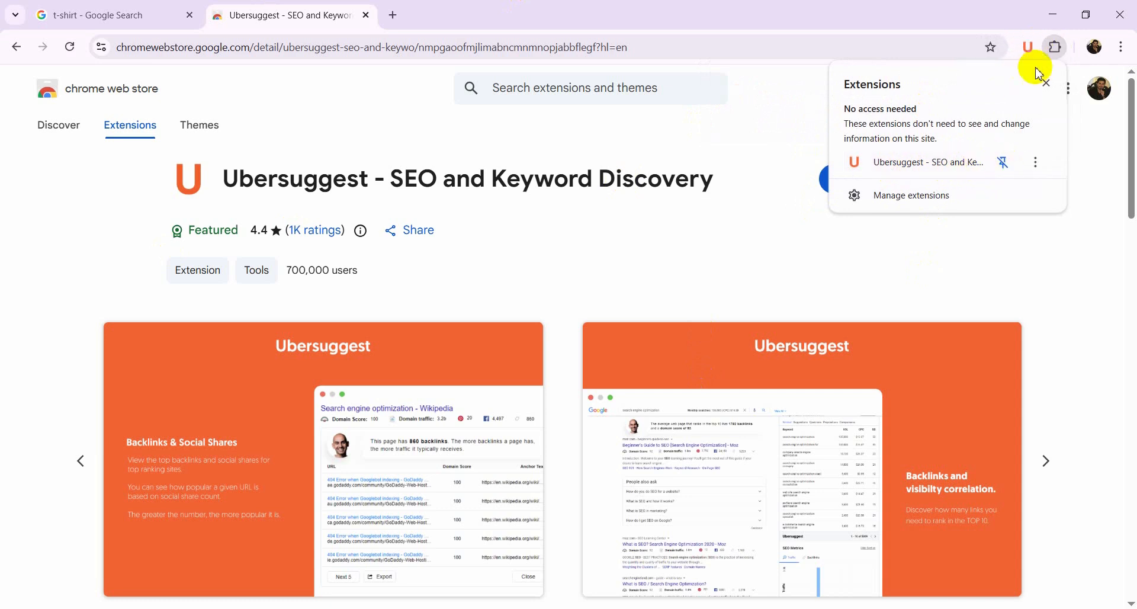
{"action": "left_click", "coordinate": [1048, 220]}
{"action": "left_click", "coordinate": [1055, 47]}
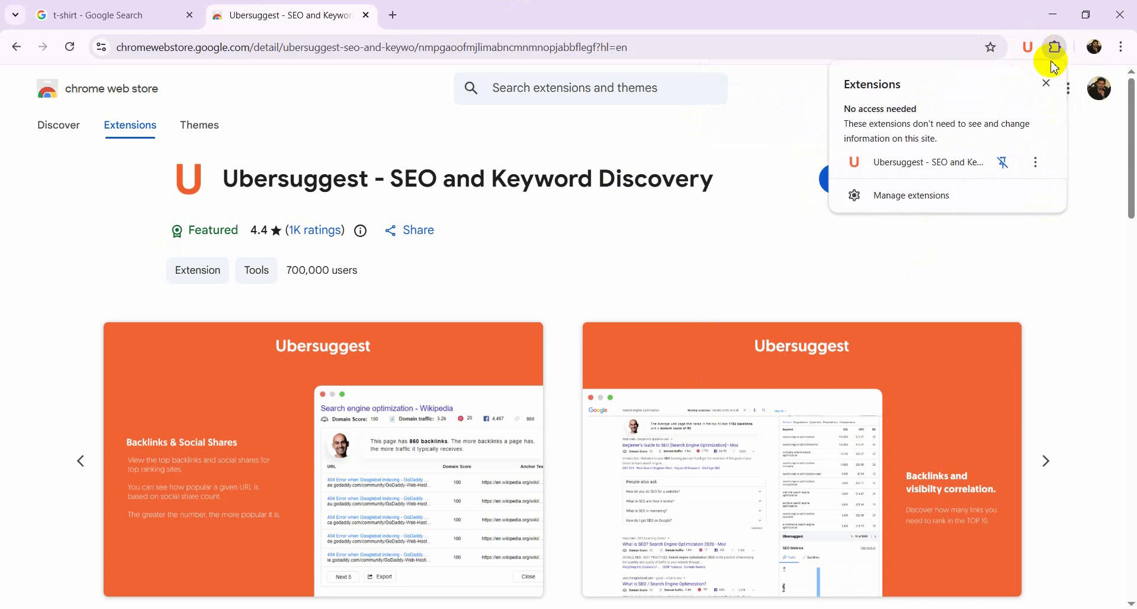
{"action": "left_click", "coordinate": [1007, 163]}
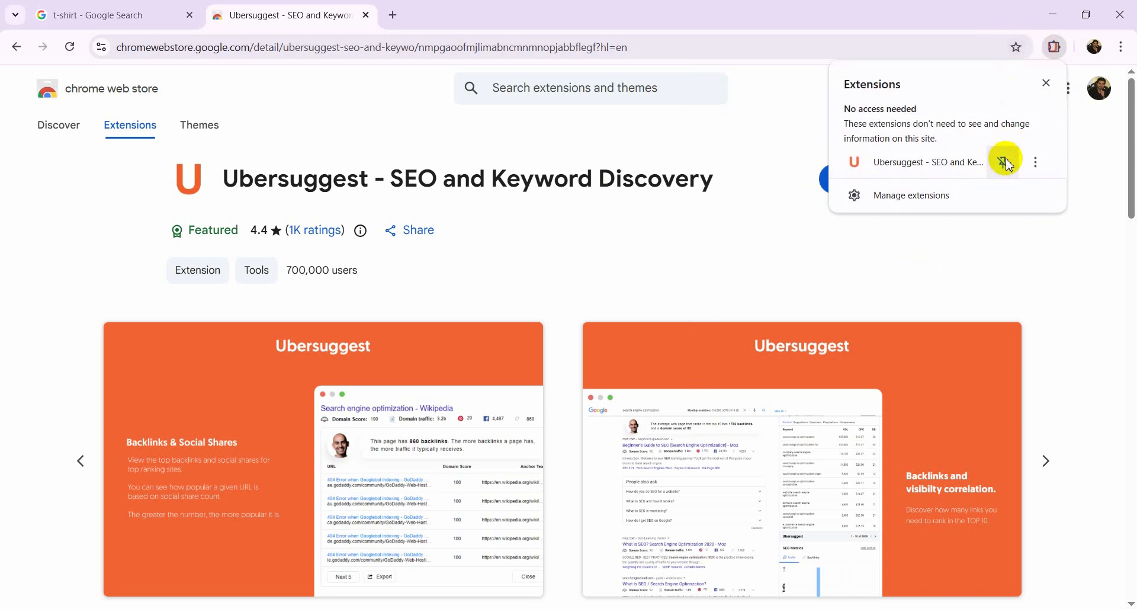
{"action": "left_click", "coordinate": [1007, 162]}
{"action": "left_click", "coordinate": [1002, 227]}
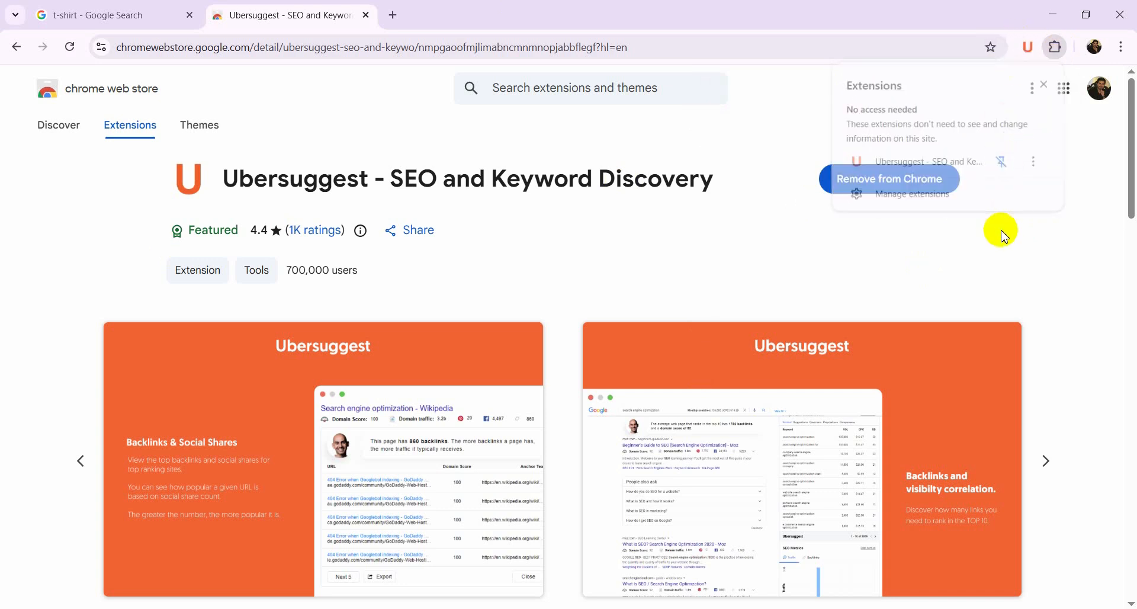
Close the Web Store tab and reload the t-shirt Google results page so the extension loads
{"action": "left_click", "coordinate": [367, 15]}
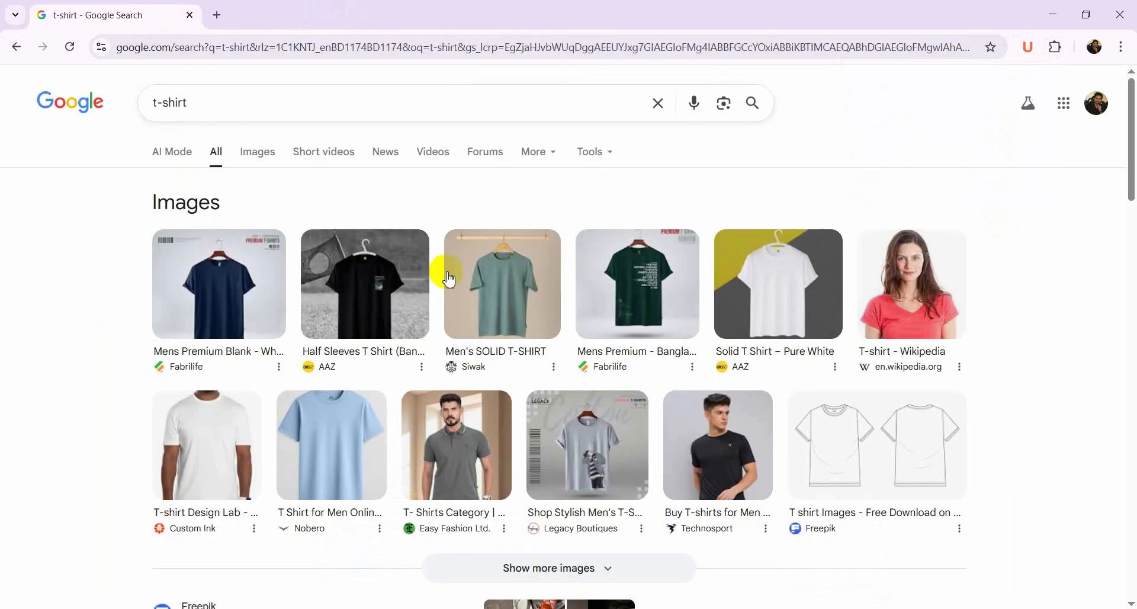
{"action": "scroll", "coordinate": [447, 279], "scroll_direction": "down", "scroll_amount": 15}
{"action": "scroll", "coordinate": [444, 285], "scroll_direction": "up", "scroll_amount": 13}
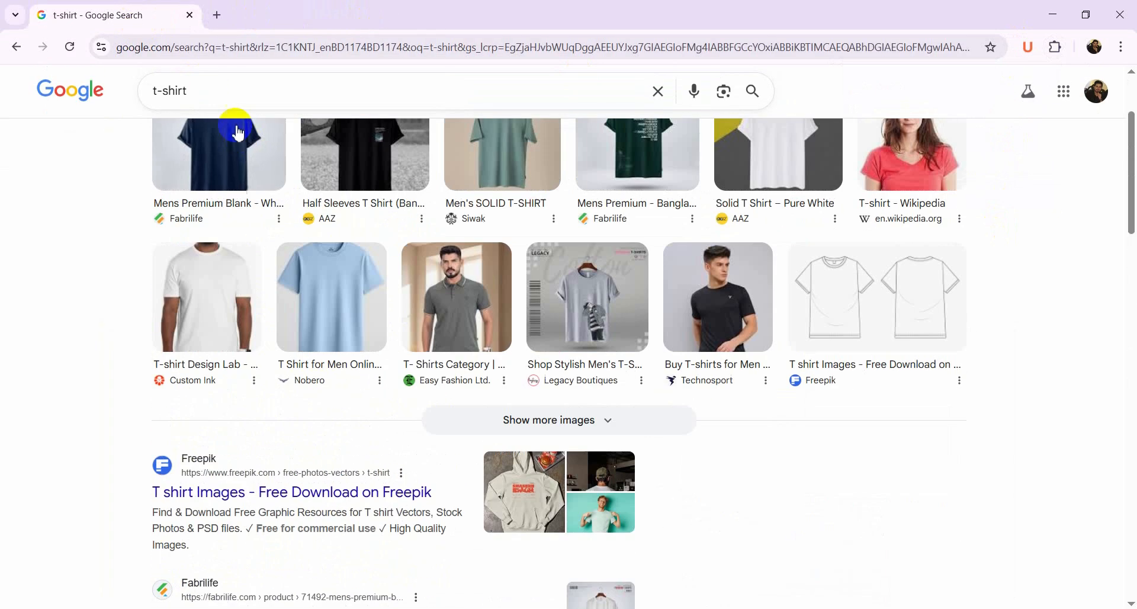
{"action": "left_click", "coordinate": [240, 94]}
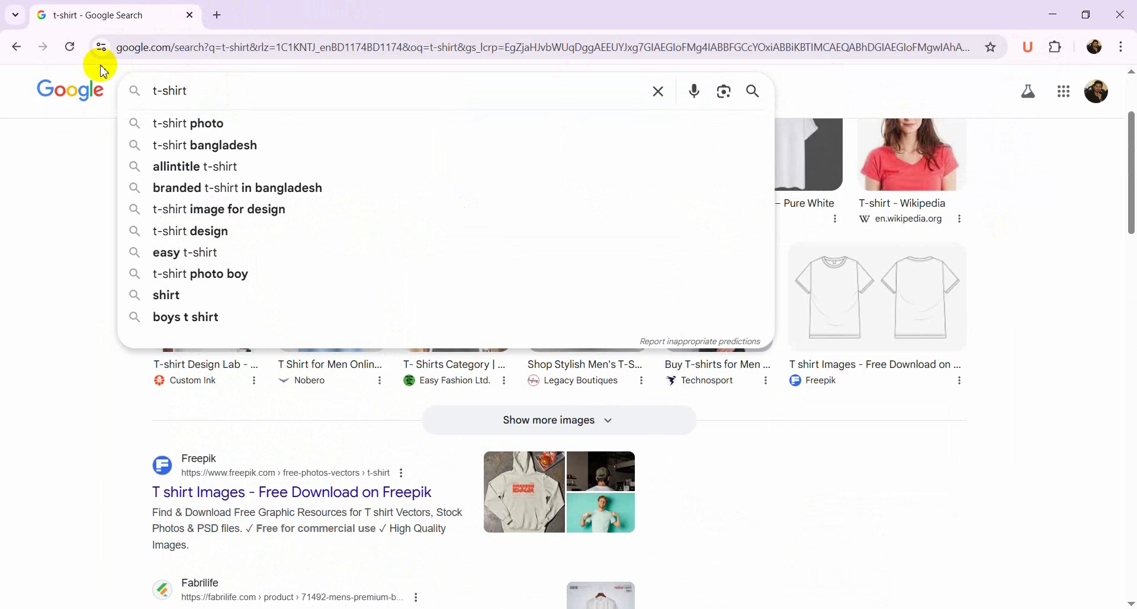
{"action": "left_click", "coordinate": [69, 47]}
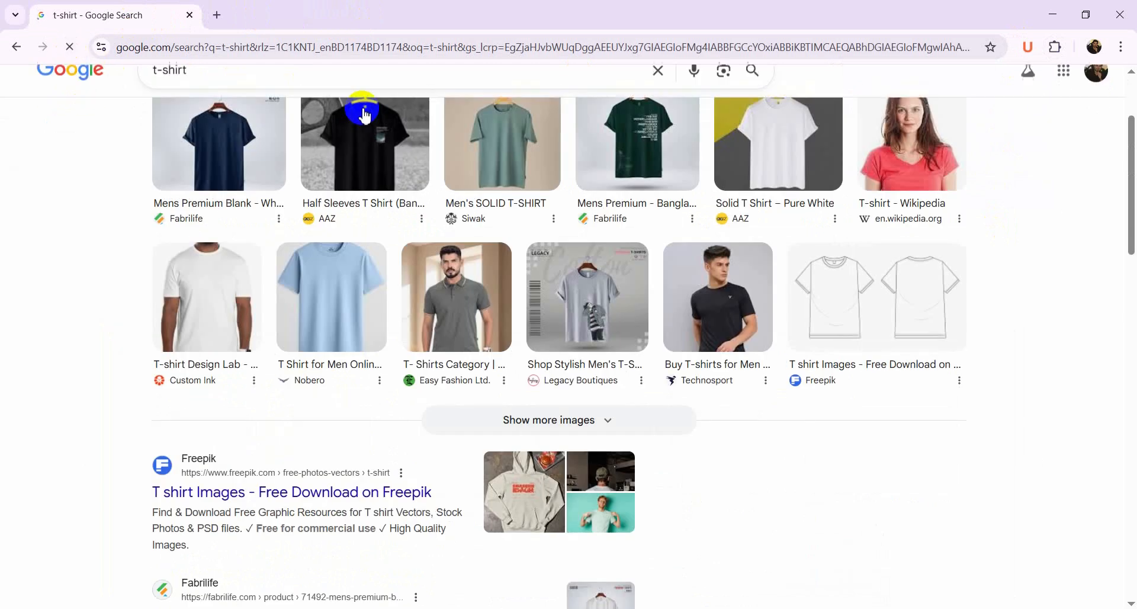
{"action": "scroll", "coordinate": [699, 367], "scroll_direction": "up", "scroll_amount": 3}
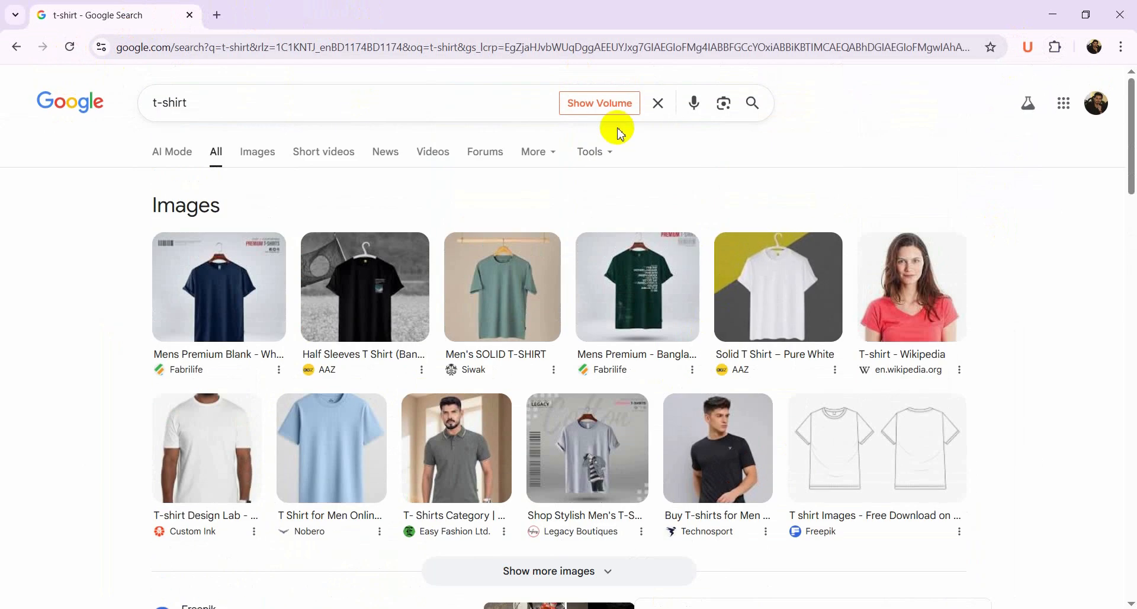
{"action": "key", "text": "Print"}
{"action": "left_click_drag", "start_coordinate": [527, 88], "coordinate": [651, 123]}
{"action": "left_click", "coordinate": [650, 136]}
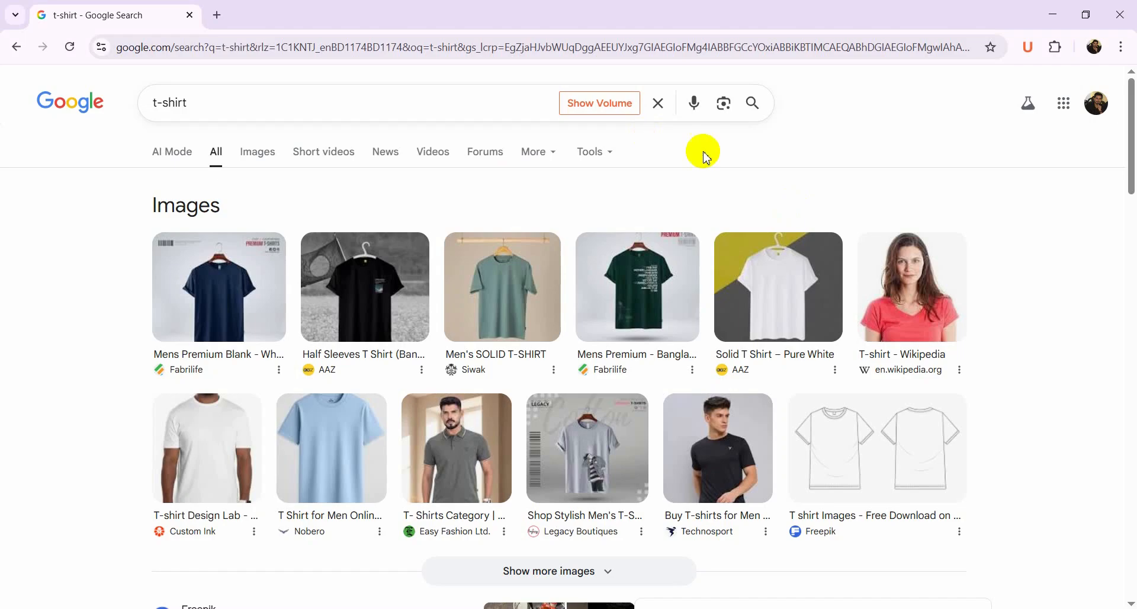
Copy the t-shirt keyword's search volume from the Ubersuggest related-keywords panel into the Search Volume cell B2
{"action": "scroll", "coordinate": [794, 216], "scroll_direction": "down", "scroll_amount": 7}
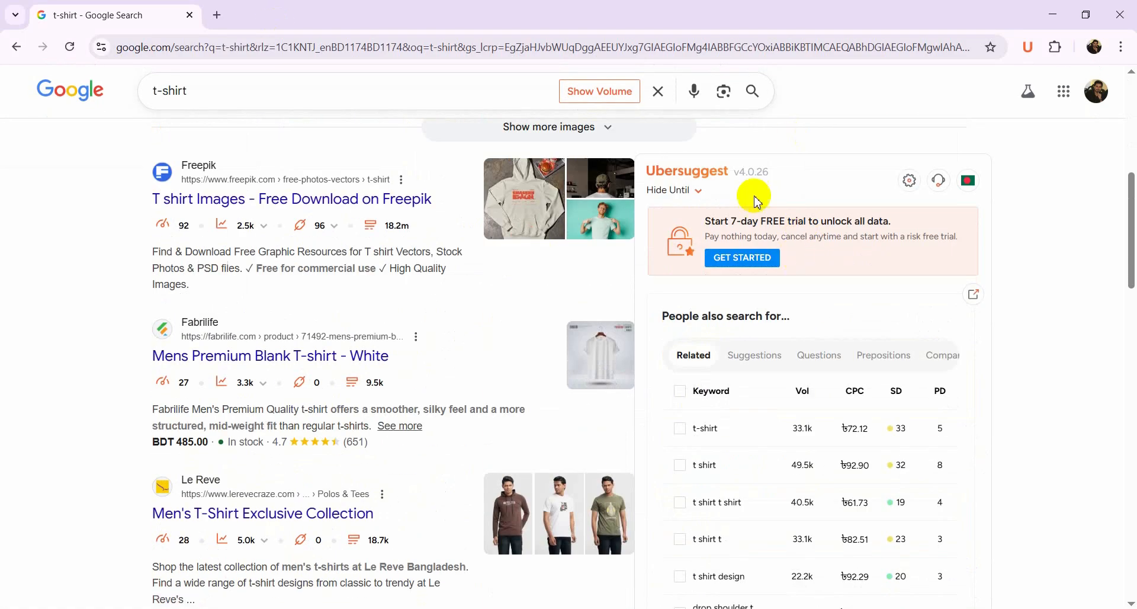
{"action": "scroll", "coordinate": [781, 287], "scroll_direction": "down", "scroll_amount": 3}
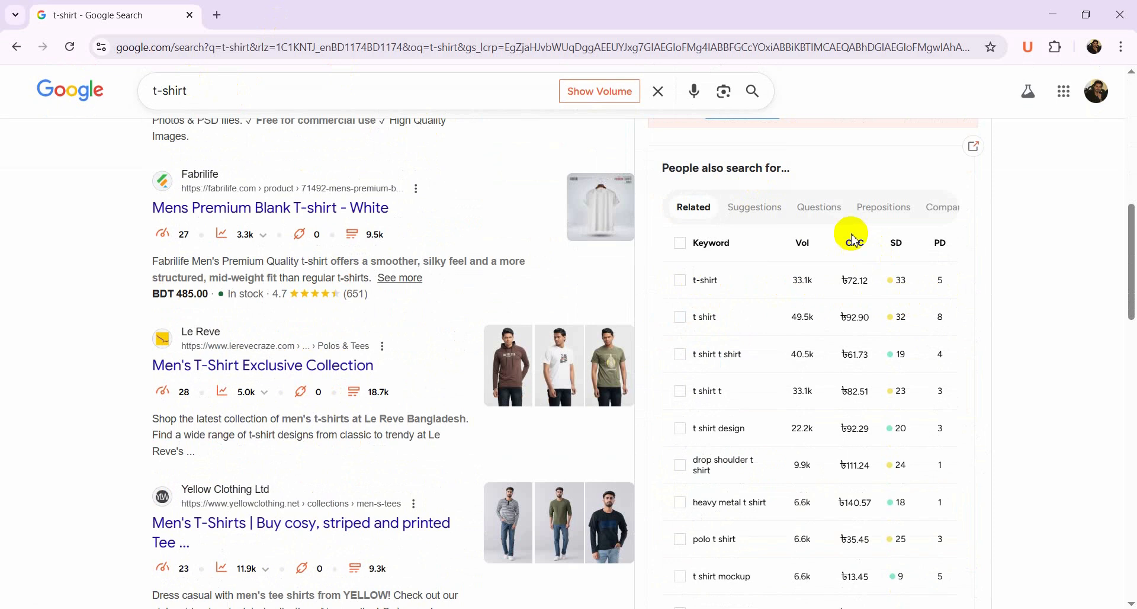
{"action": "mouse_move", "coordinate": [941, 240]}
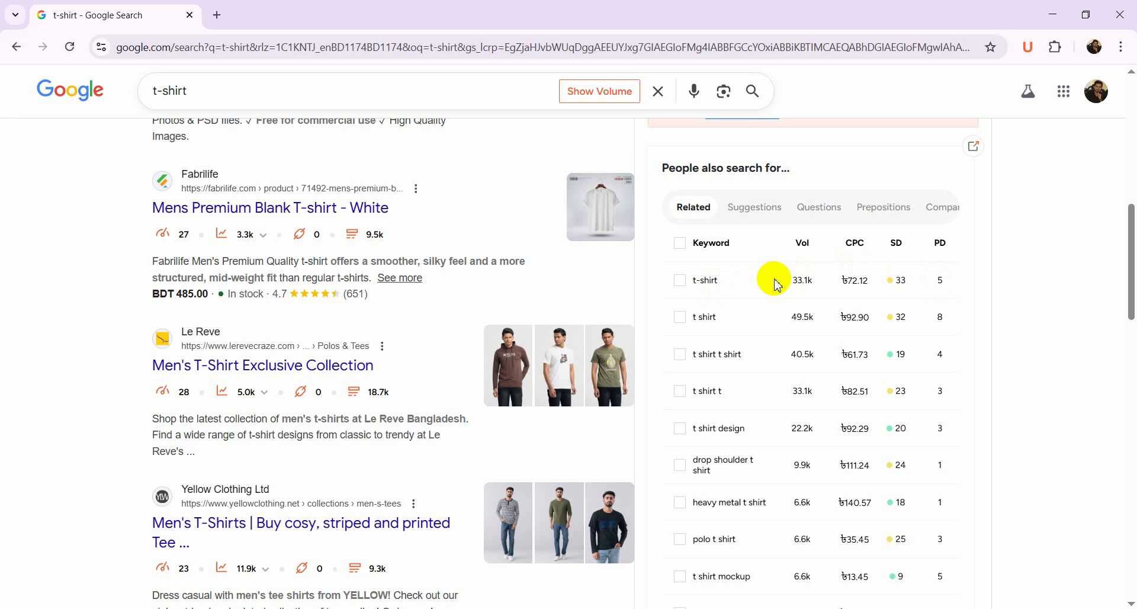
{"action": "left_click_drag", "start_coordinate": [775, 280], "coordinate": [925, 288]}
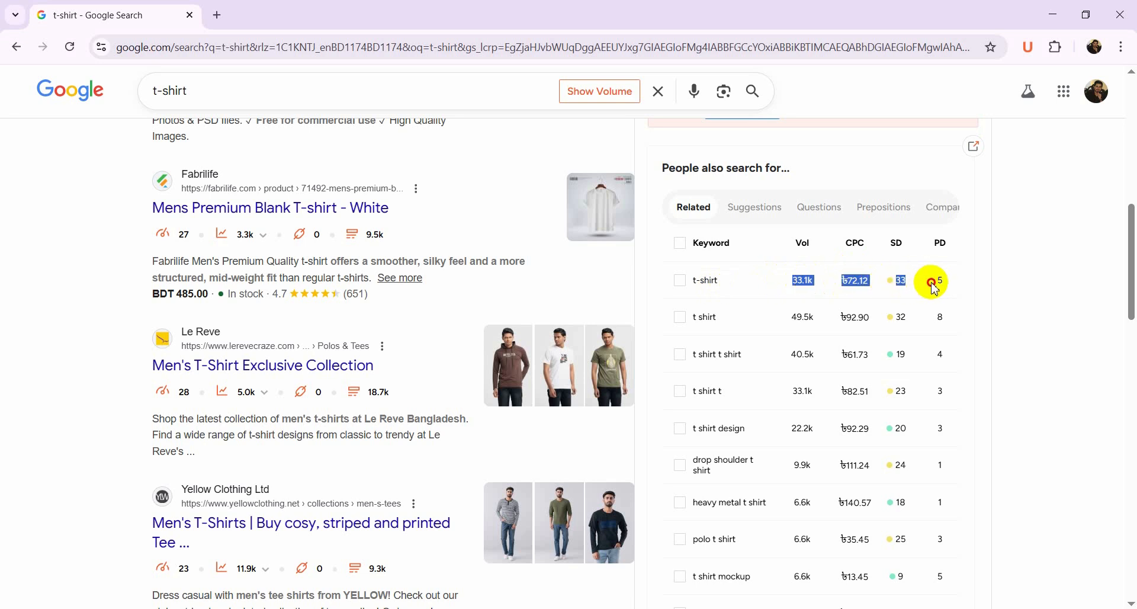
{"action": "left_click", "coordinate": [800, 287]}
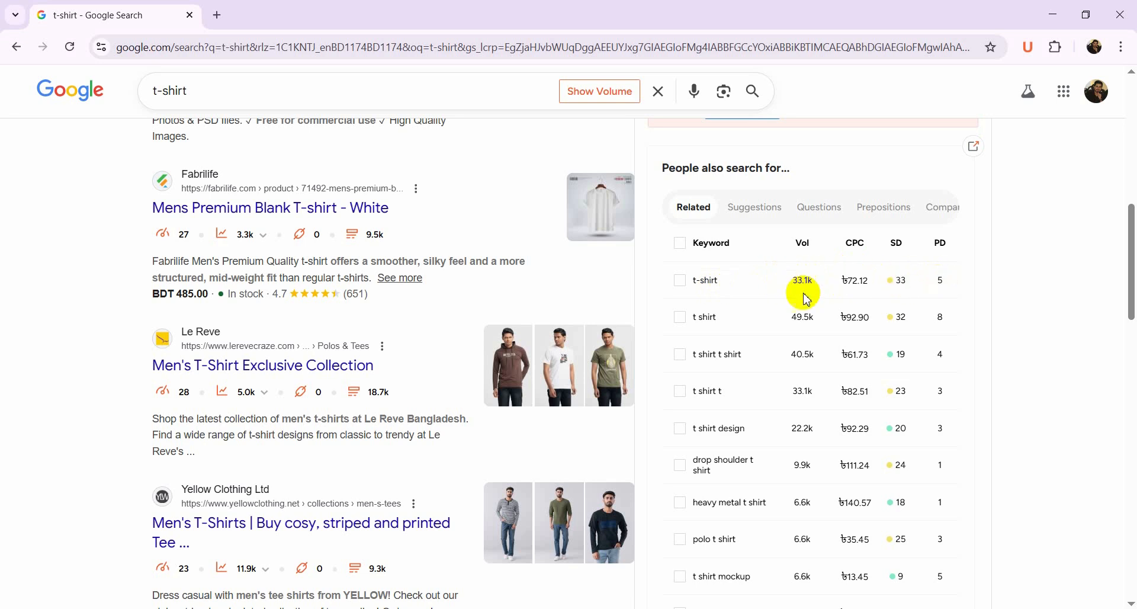
{"action": "left_click_drag", "start_coordinate": [792, 280], "coordinate": [814, 283]}
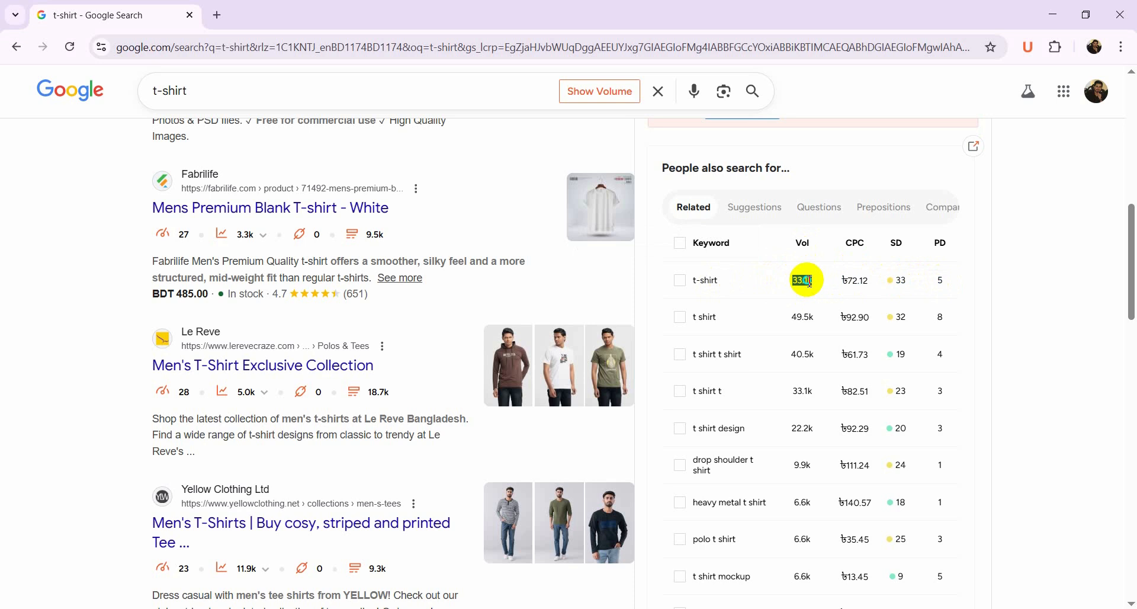
{"action": "right_click", "coordinate": [809, 280]}
{"action": "left_click", "coordinate": [829, 299]}
{"action": "key", "text": "alt+Tab"}
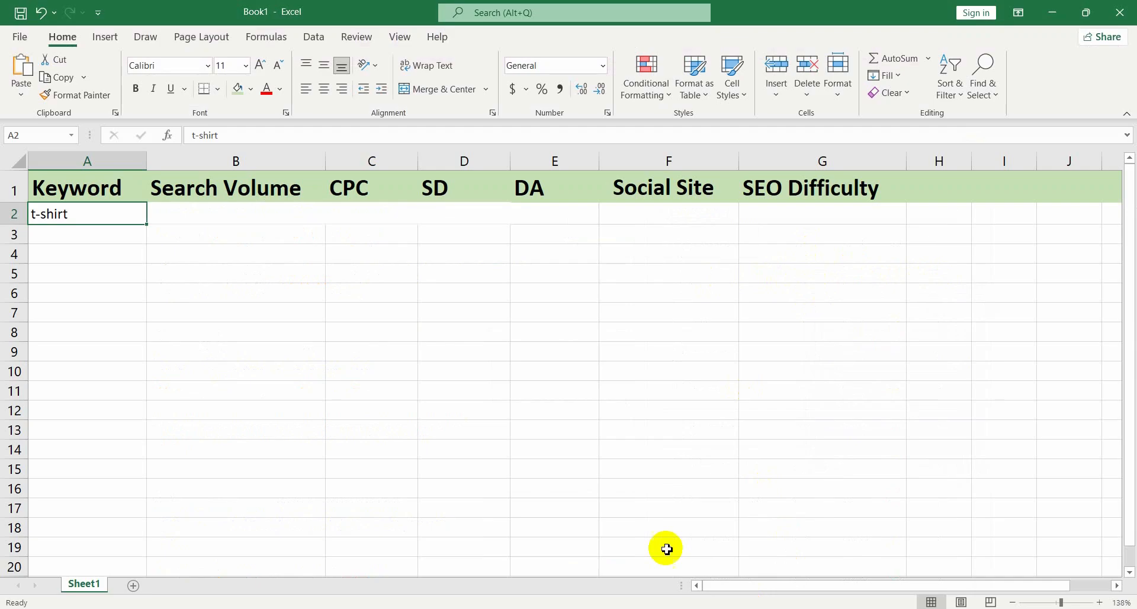
{"action": "left_click", "coordinate": [208, 212]}
{"action": "key", "text": "ctrl+v"}
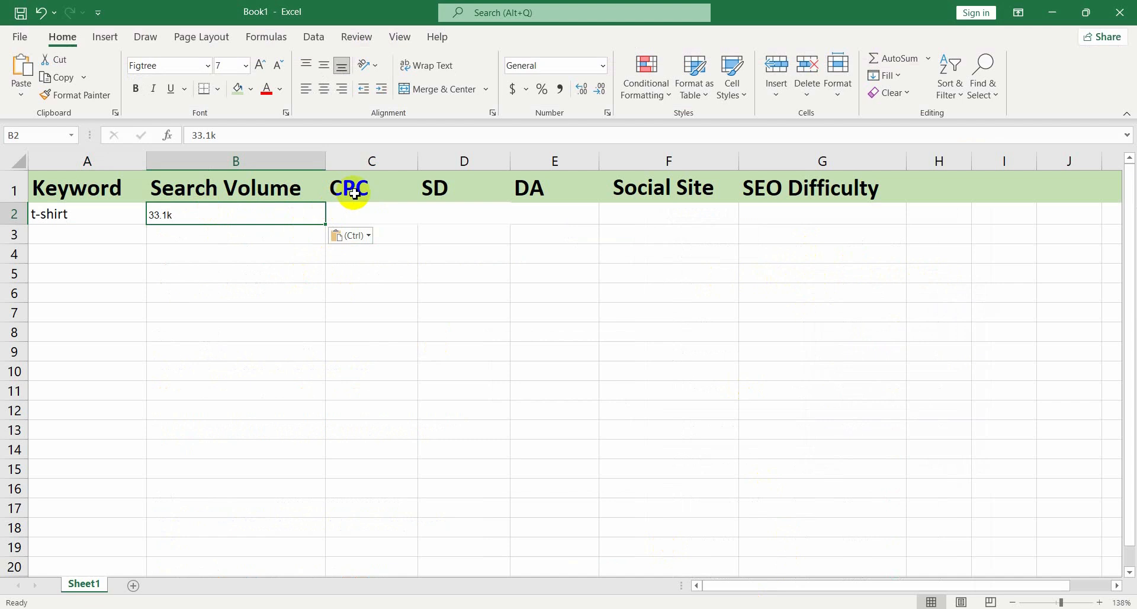
Copy the t-shirt keyword's CPC value ৳72.12 from Ubersuggest into the CPC cell C2
{"action": "left_click", "coordinate": [760, 607]}
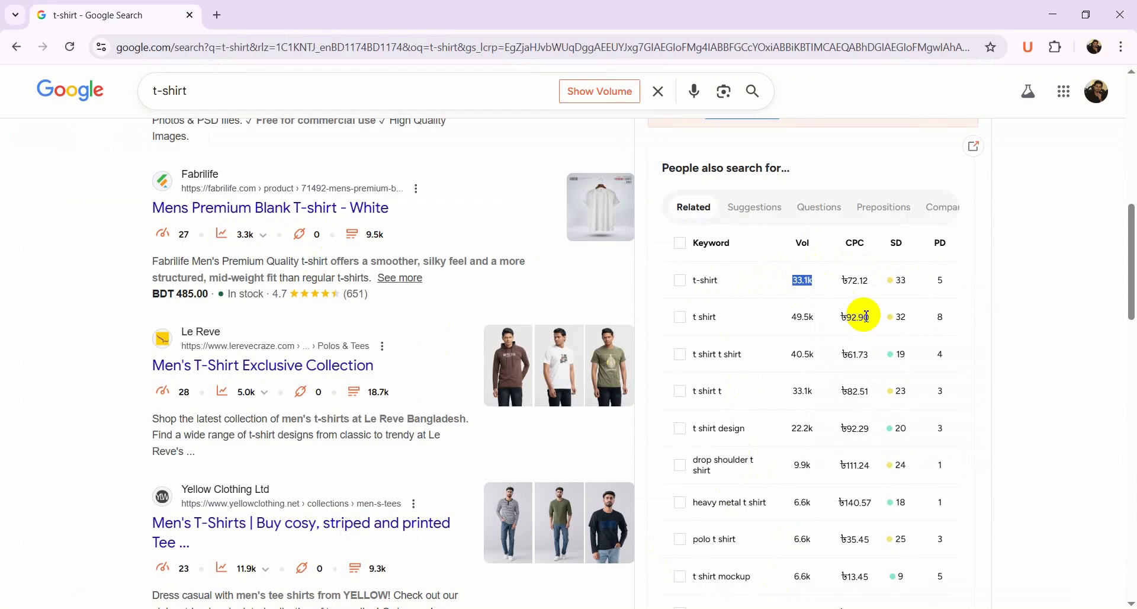
{"action": "left_click_drag", "start_coordinate": [843, 280], "coordinate": [867, 283]}
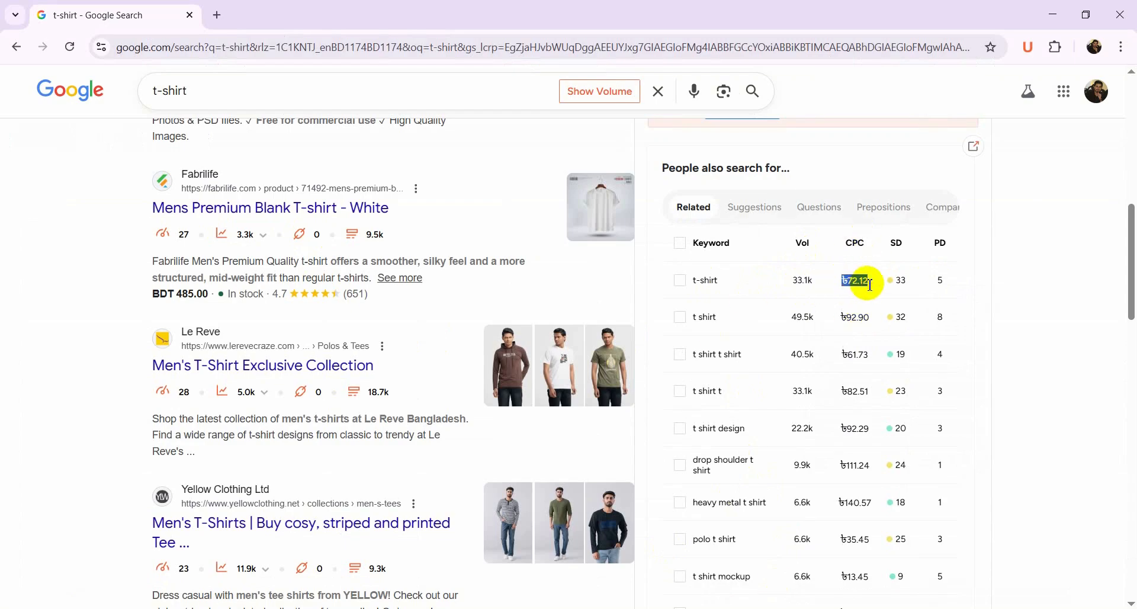
{"action": "key", "text": "alt+Tab"}
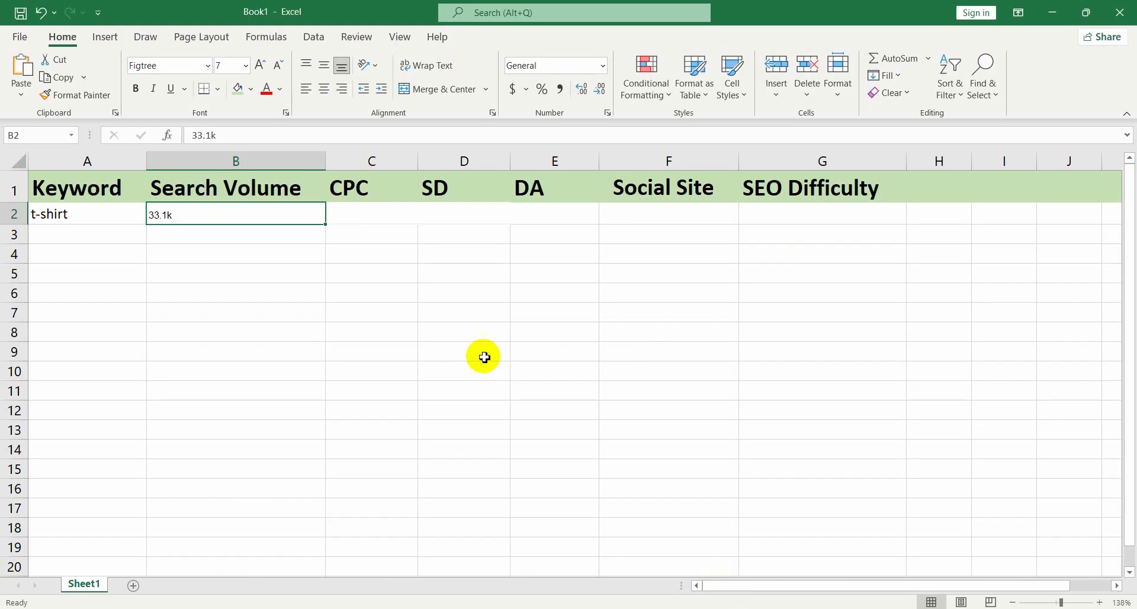
{"action": "left_click", "coordinate": [392, 215]}
{"action": "key", "text": "ctrl+v"}
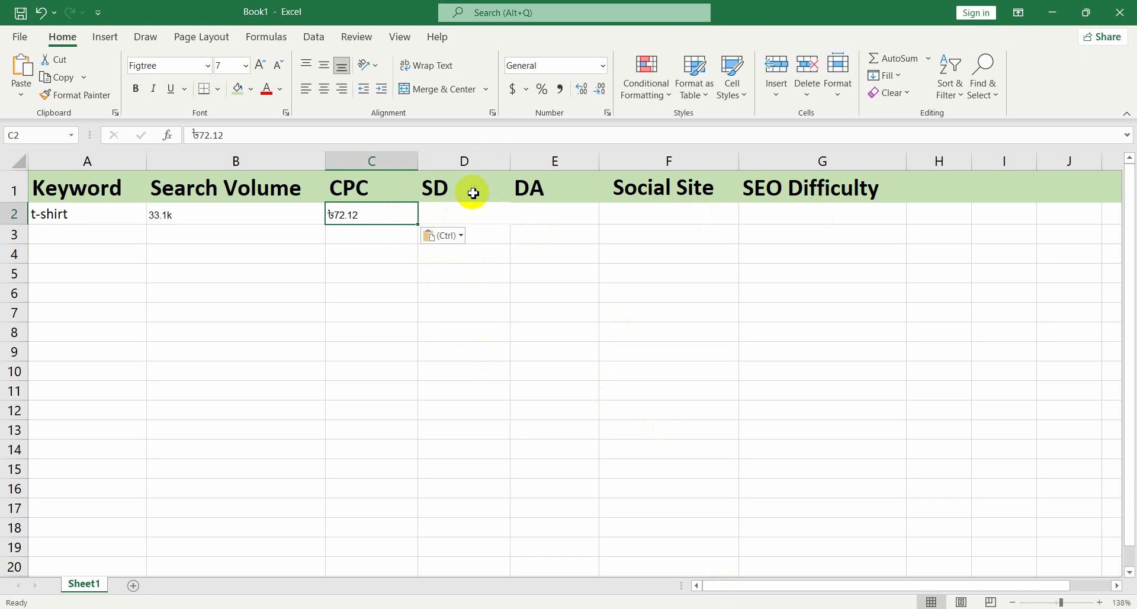
Delete the SEO Difficulty column header from cell G1
{"action": "left_click", "coordinate": [815, 197]}
{"action": "key", "text": "Delete"}
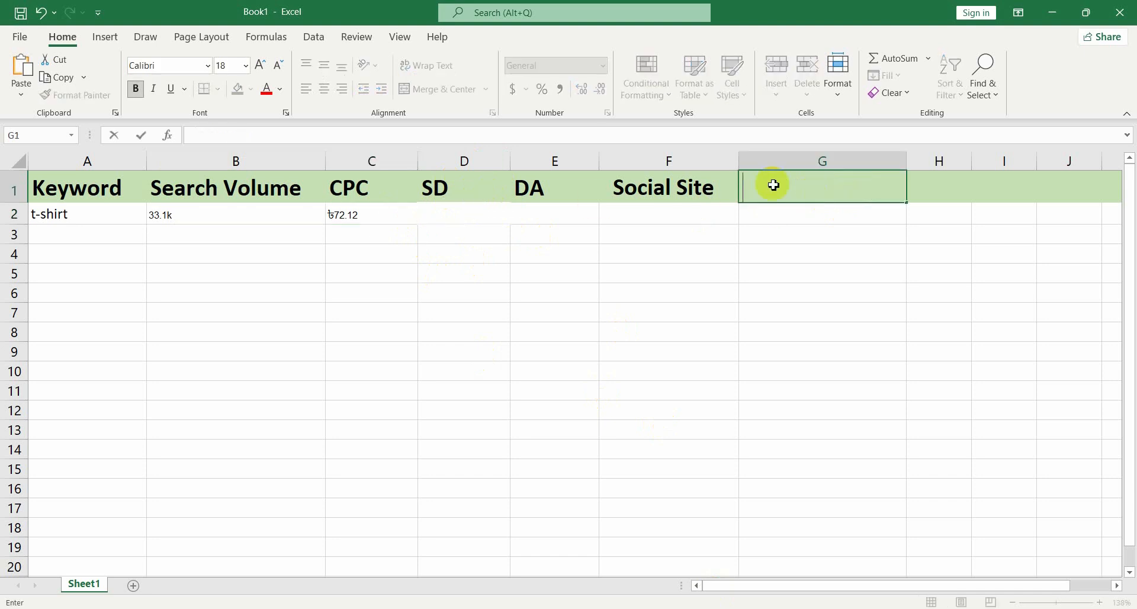
{"action": "left_click", "coordinate": [746, 300]}
Paste the t-shirt keyword's SD value 33 into cell D2
{"action": "left_click", "coordinate": [477, 225]}
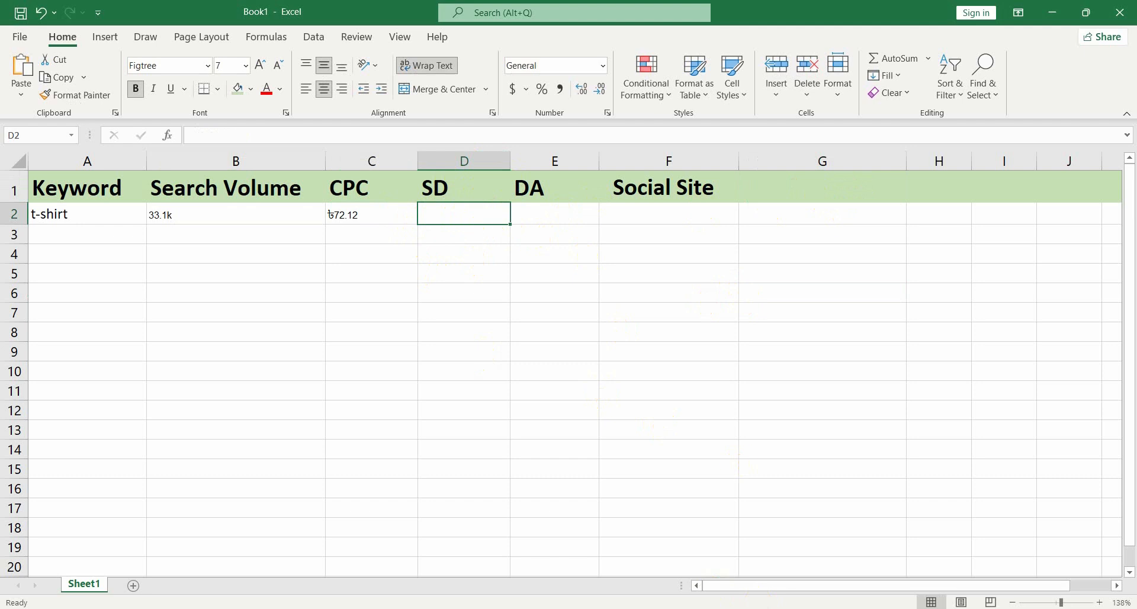
{"action": "key", "text": "alt+Tab"}
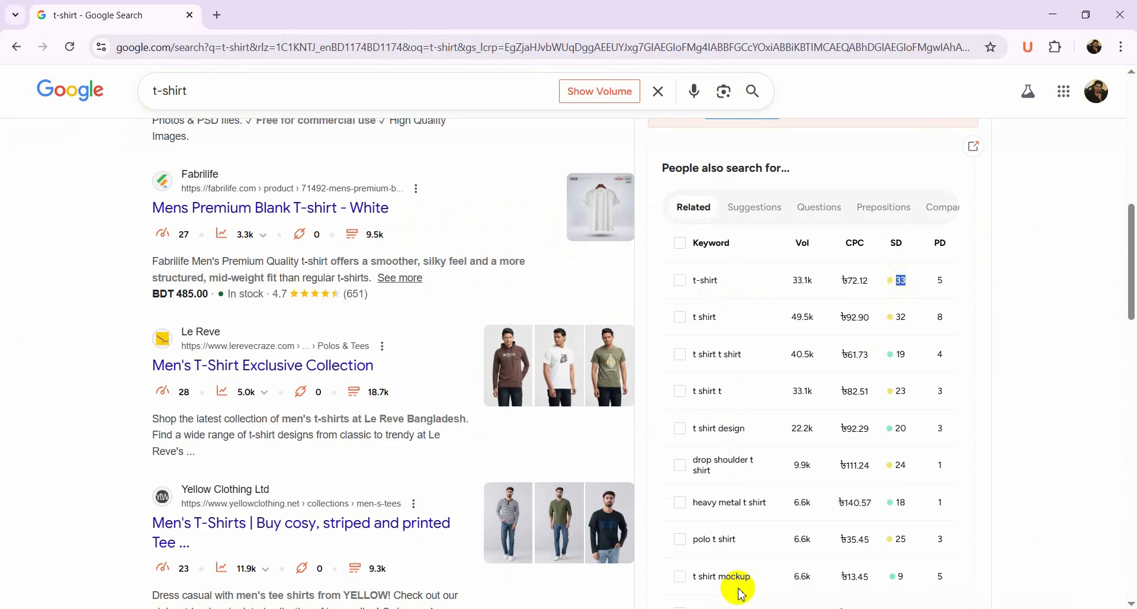
{"action": "key", "text": "alt+Tab"}
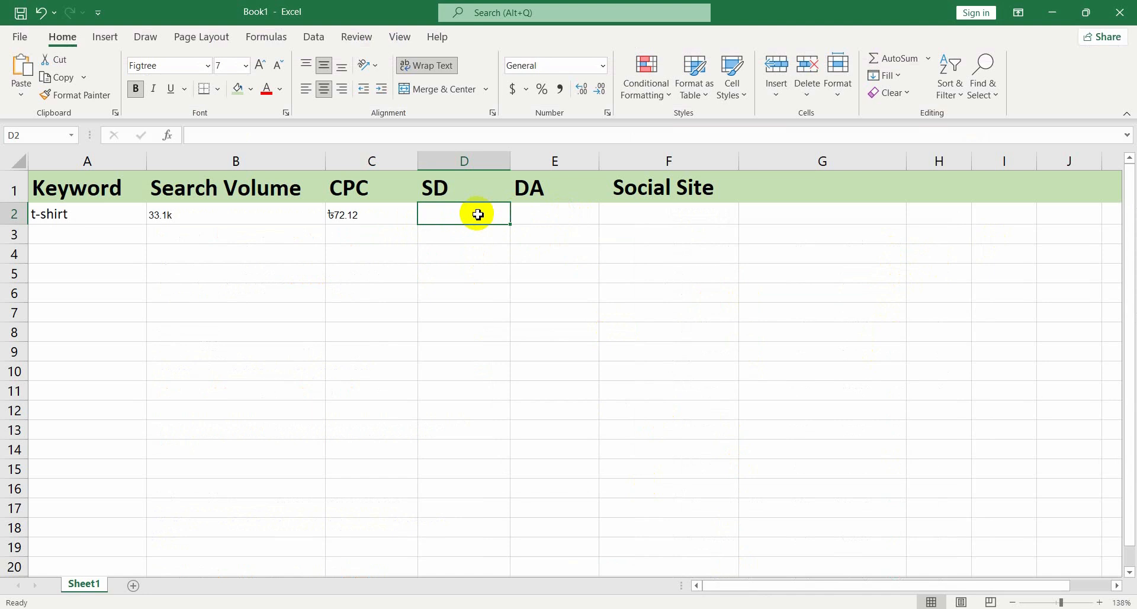
{"action": "key", "text": "ctrl+v"}
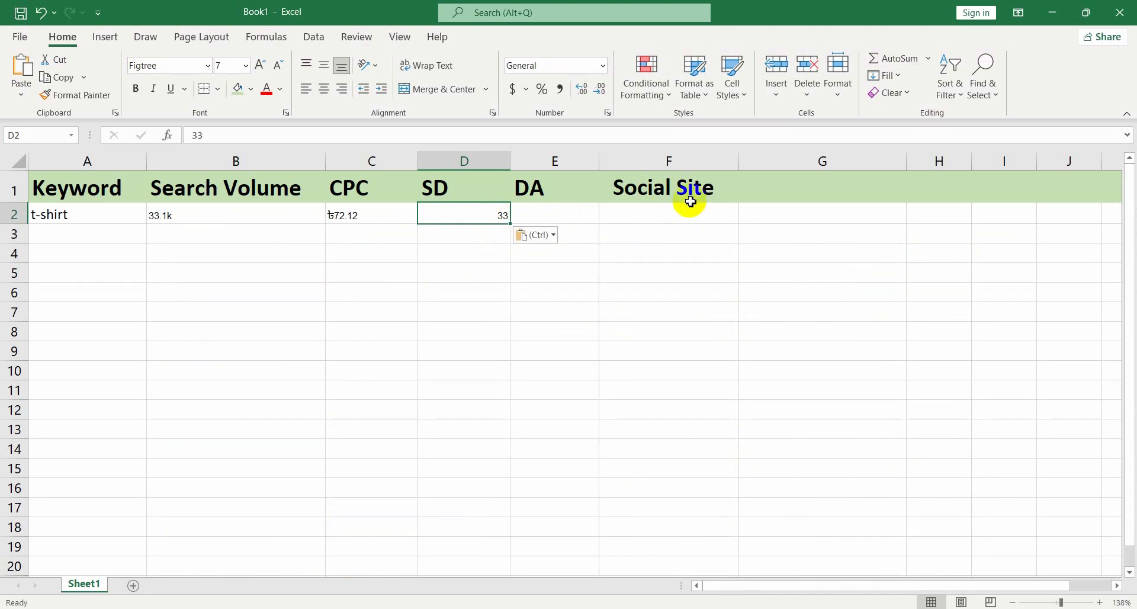
Copy the Le Reve result's domain authority score 28 from the search results into the DA cell E2
{"action": "left_click", "coordinate": [578, 329]}
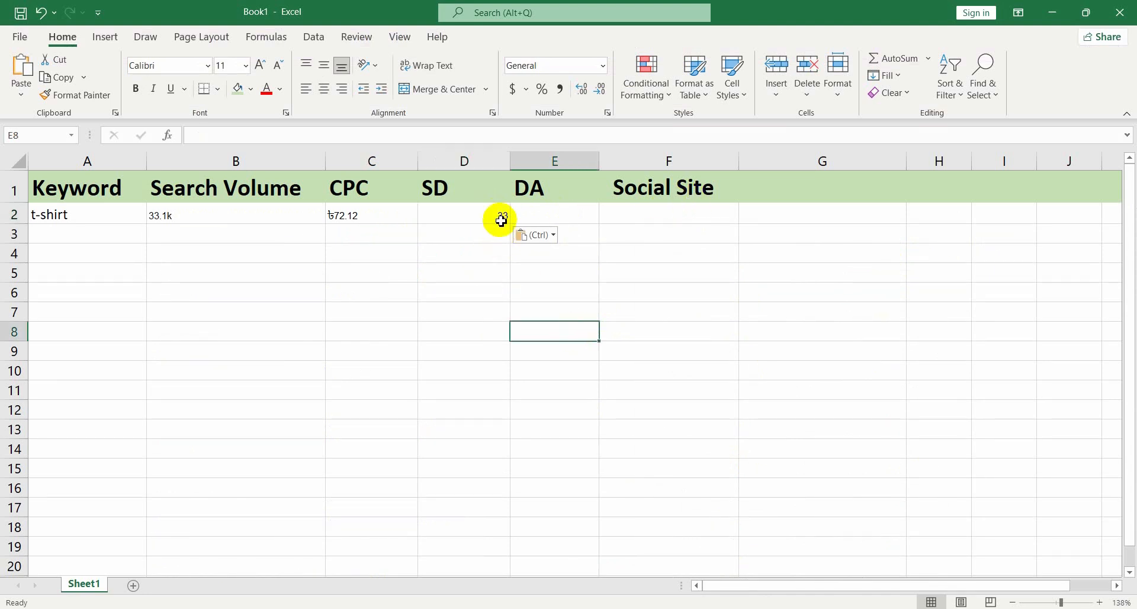
{"action": "left_click", "coordinate": [556, 216]}
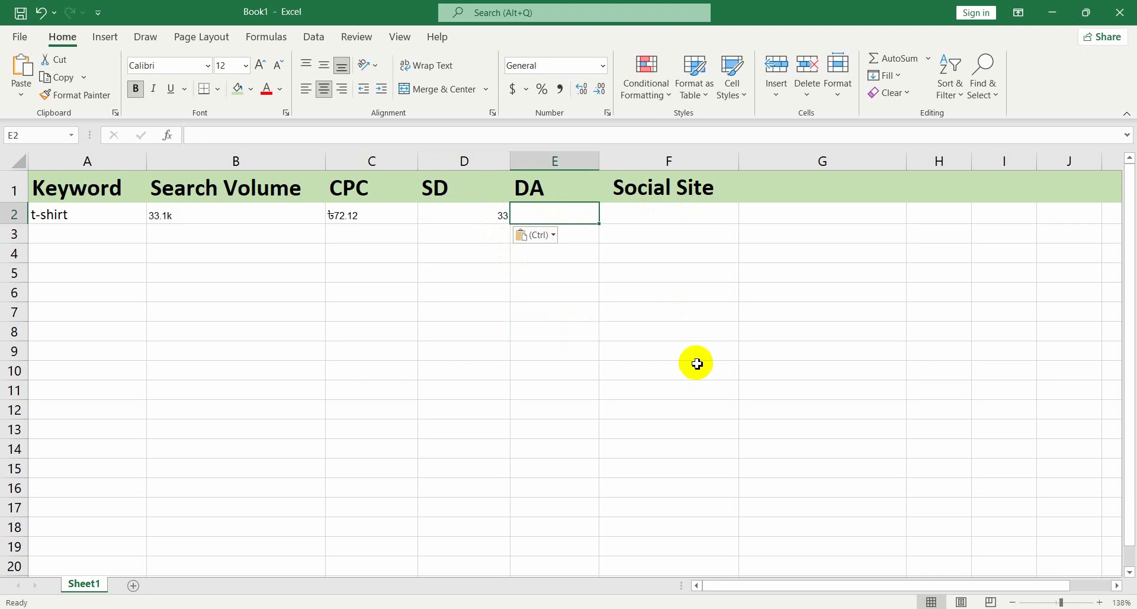
{"action": "key", "text": "alt+Tab"}
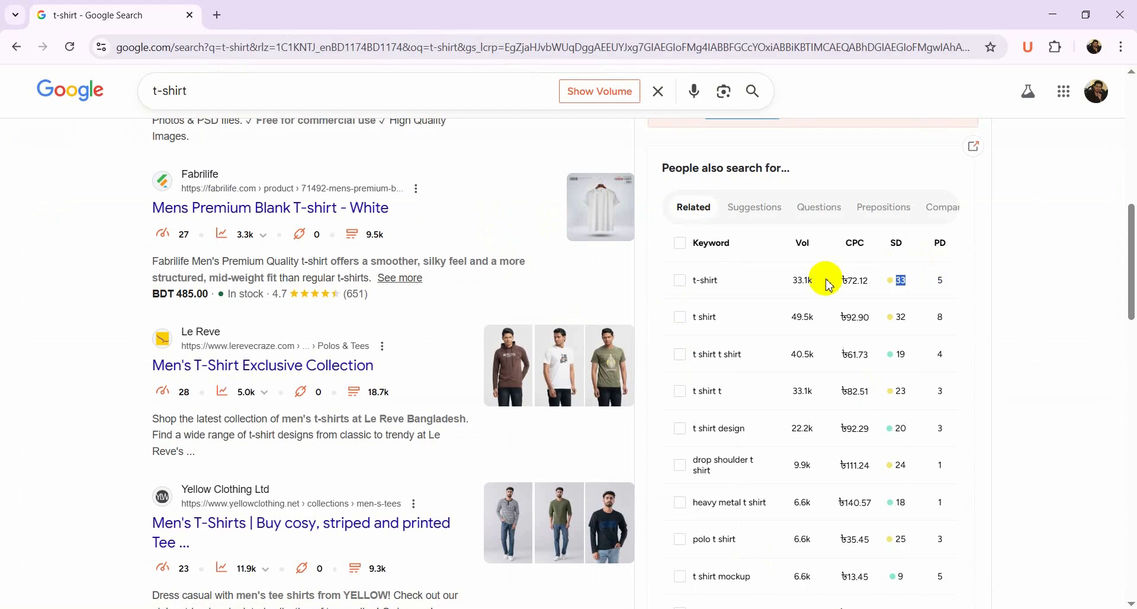
{"action": "mouse_move", "coordinate": [934, 252]}
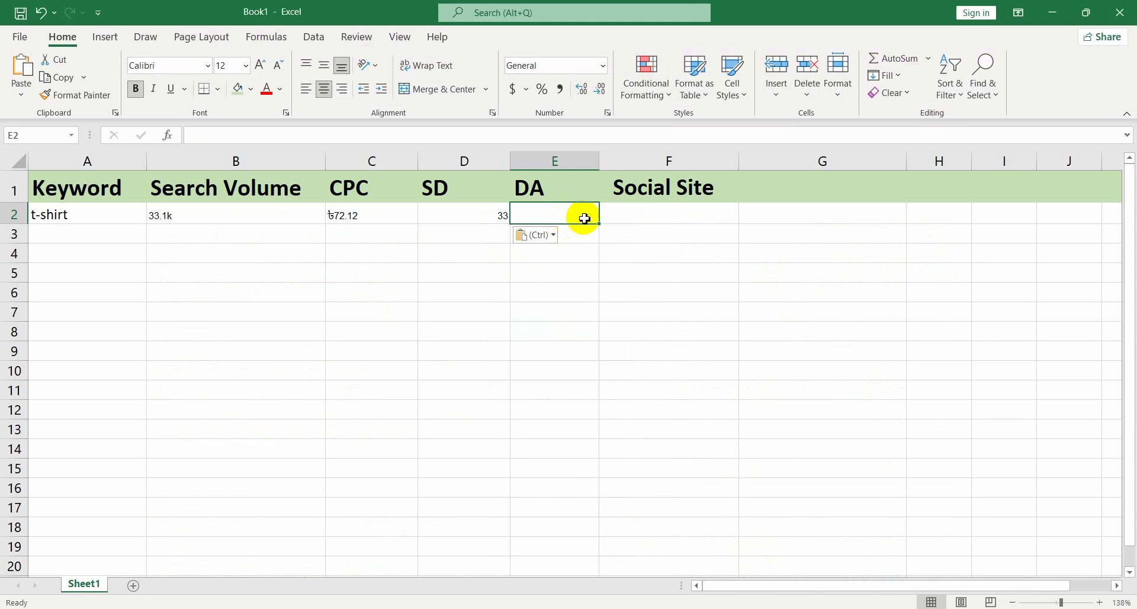
{"action": "mouse_move", "coordinate": [781, 608]}
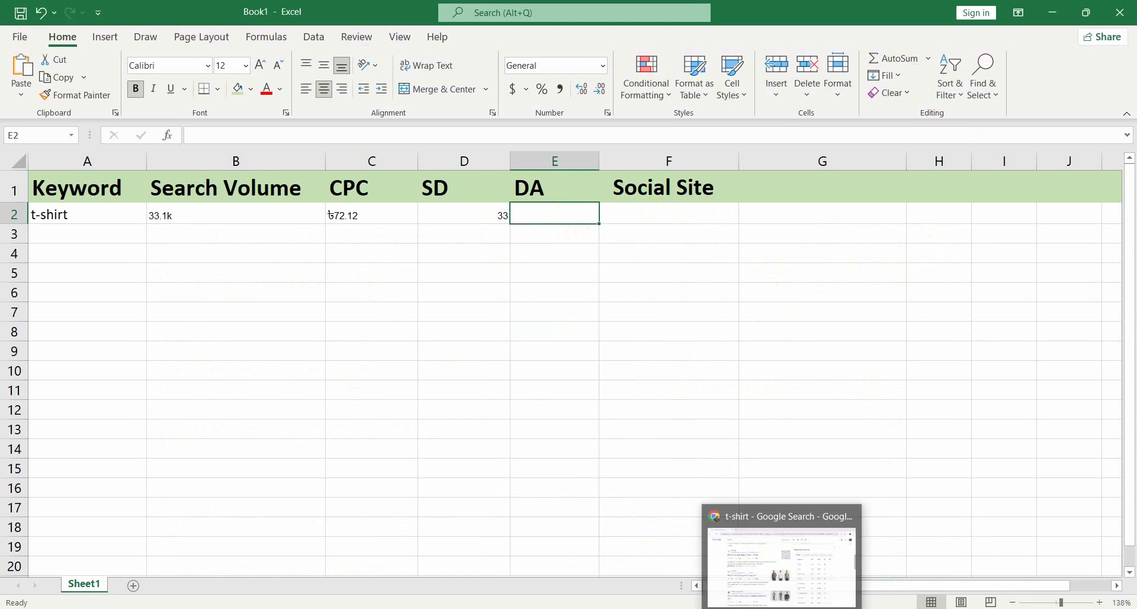
{"action": "left_click", "coordinate": [847, 572]}
{"action": "scroll", "coordinate": [864, 314], "scroll_direction": "up", "scroll_amount": 5}
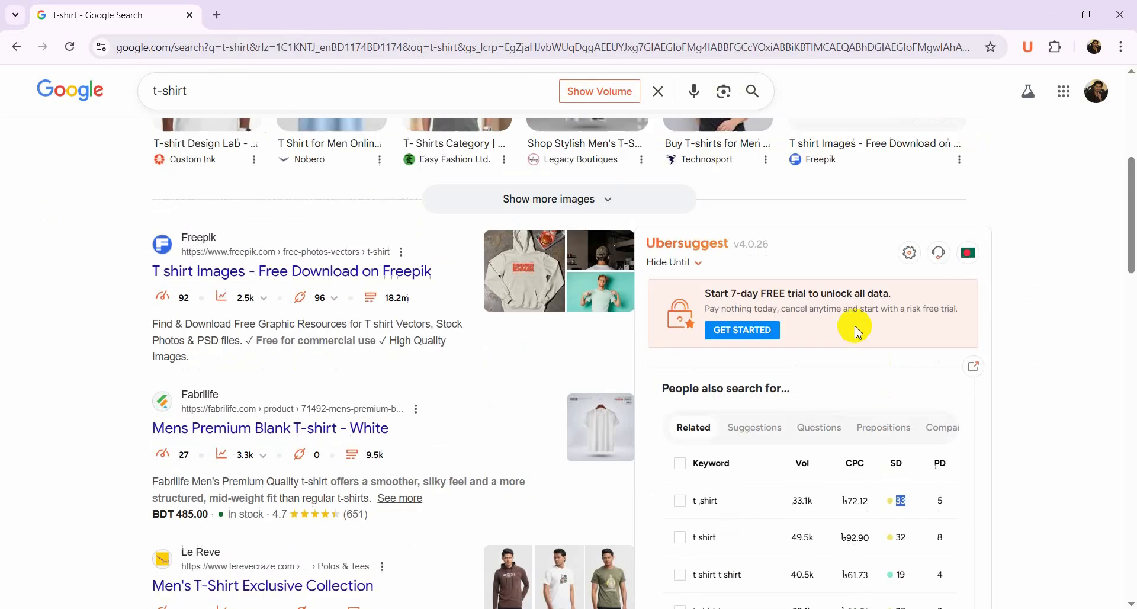
{"action": "scroll", "coordinate": [857, 331], "scroll_direction": "up", "scroll_amount": 7}
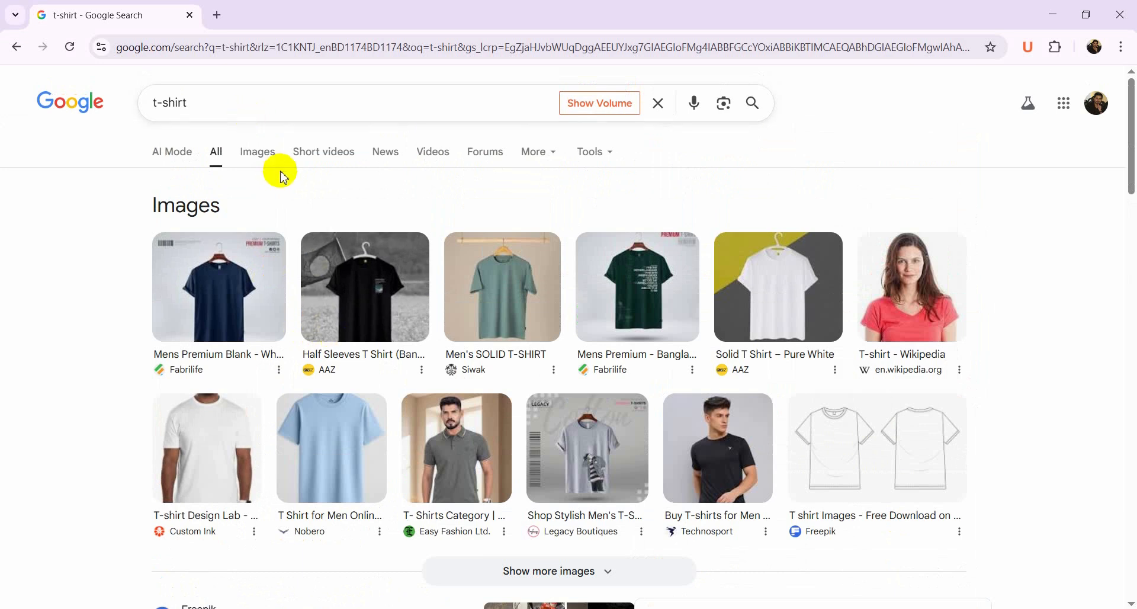
{"action": "scroll", "coordinate": [361, 186], "scroll_direction": "down", "scroll_amount": 4}
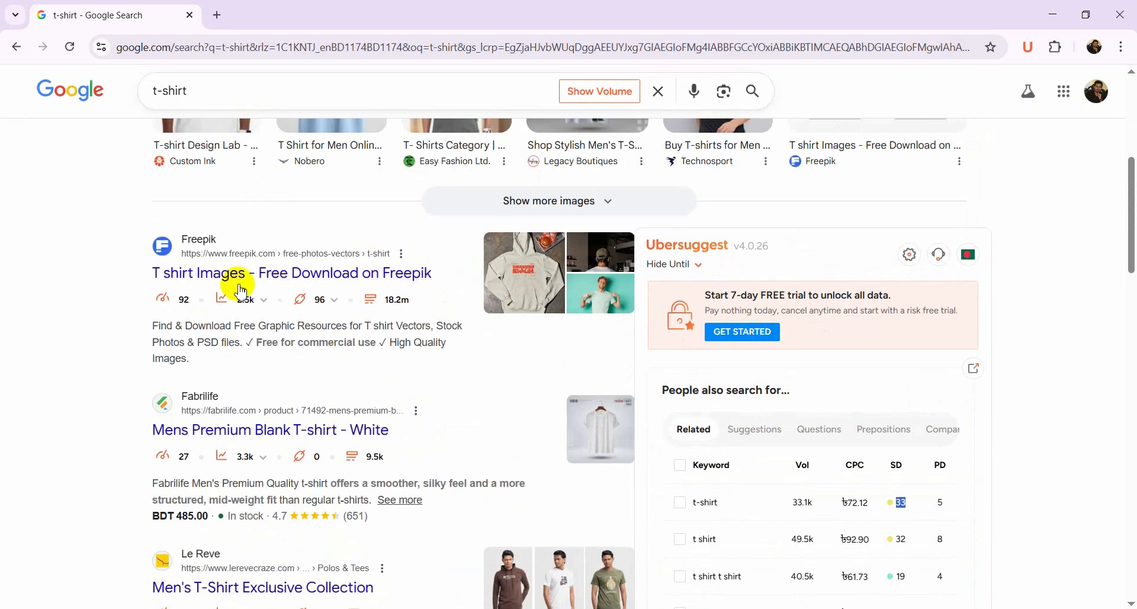
{"action": "scroll", "coordinate": [234, 256], "scroll_direction": "down", "scroll_amount": 1}
{"action": "scroll", "coordinate": [255, 222], "scroll_direction": "down", "scroll_amount": 1}
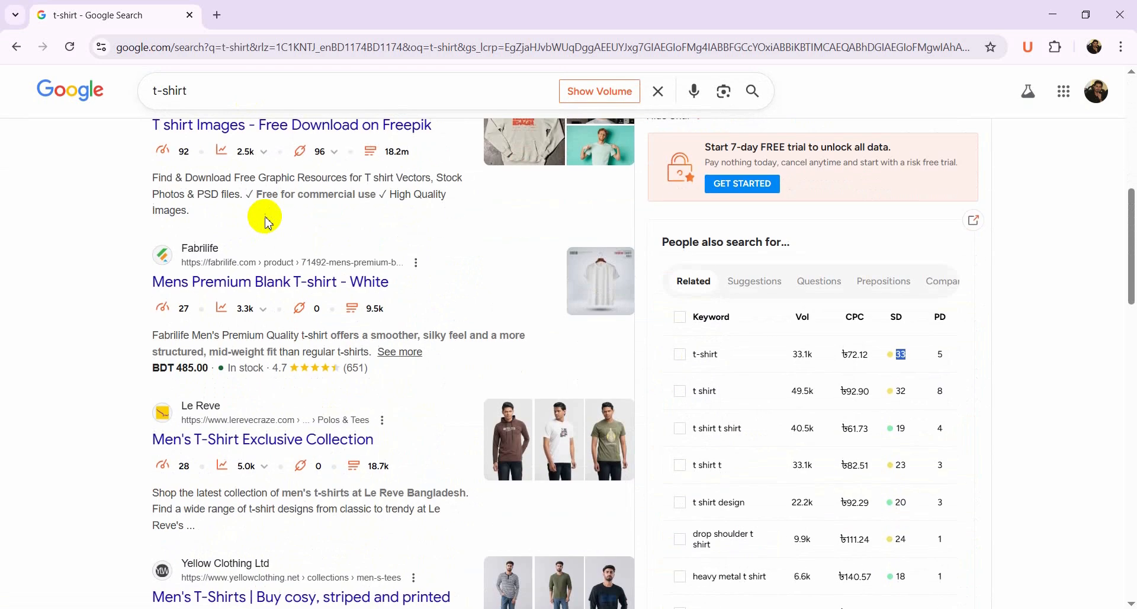
{"action": "scroll", "coordinate": [228, 168], "scroll_direction": "down", "scroll_amount": 1}
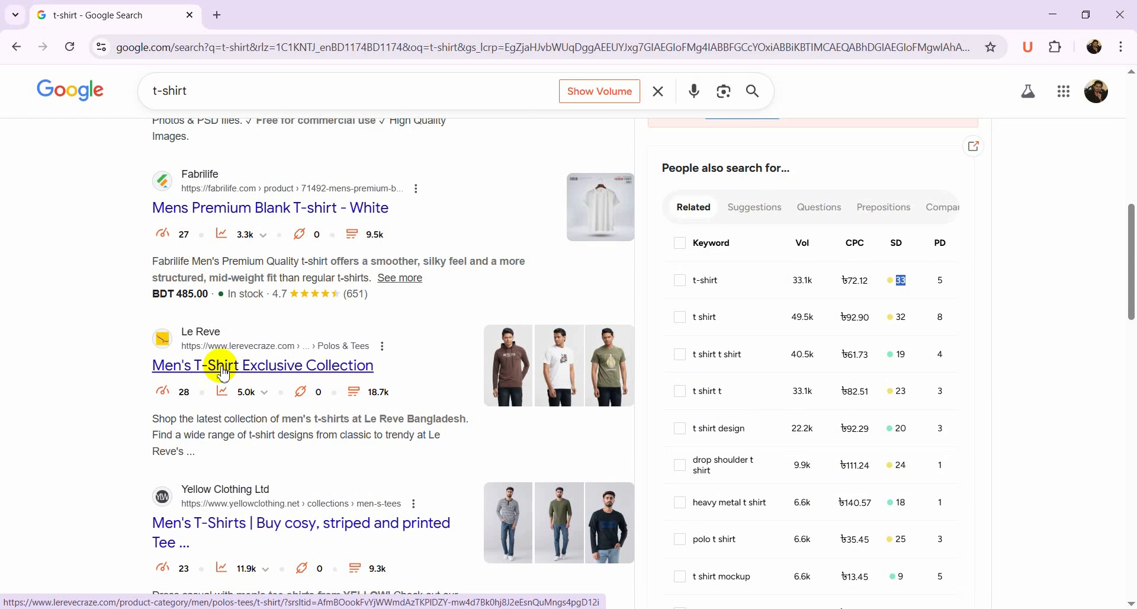
{"action": "mouse_move", "coordinate": [173, 395]}
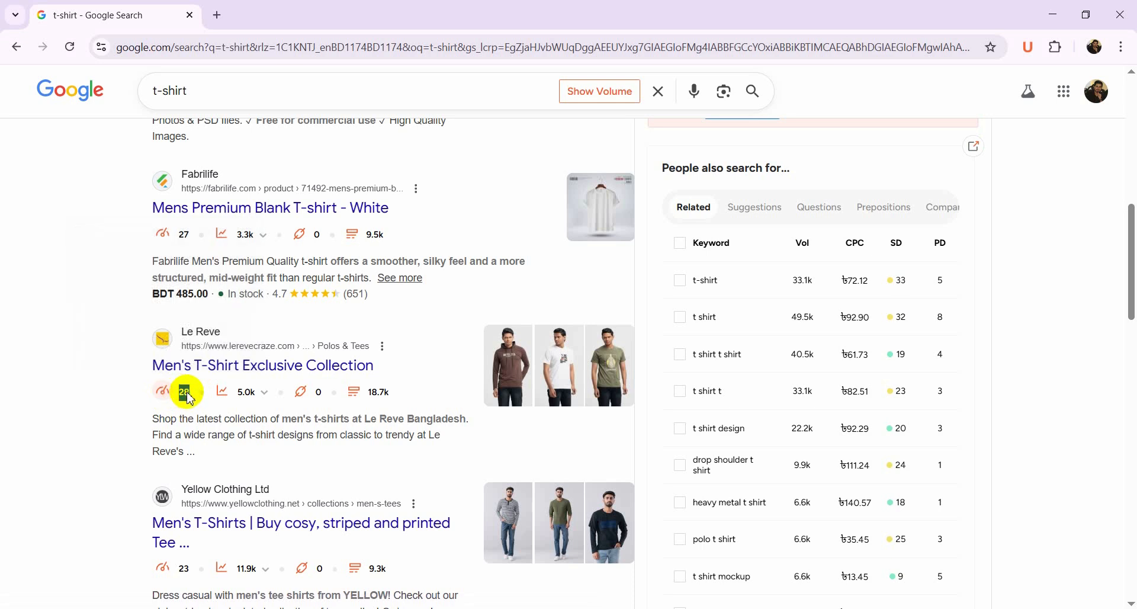
{"action": "right_click", "coordinate": [188, 396]}
{"action": "left_click", "coordinate": [214, 409]}
{"action": "key", "text": "alt+Tab"}
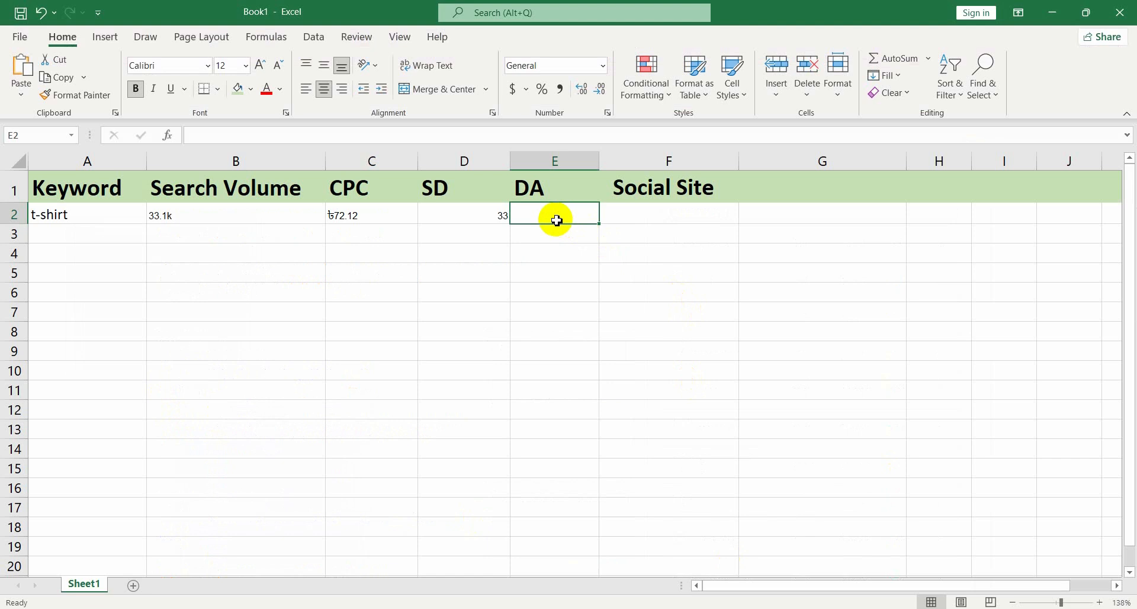
{"action": "left_click", "coordinate": [636, 291]}
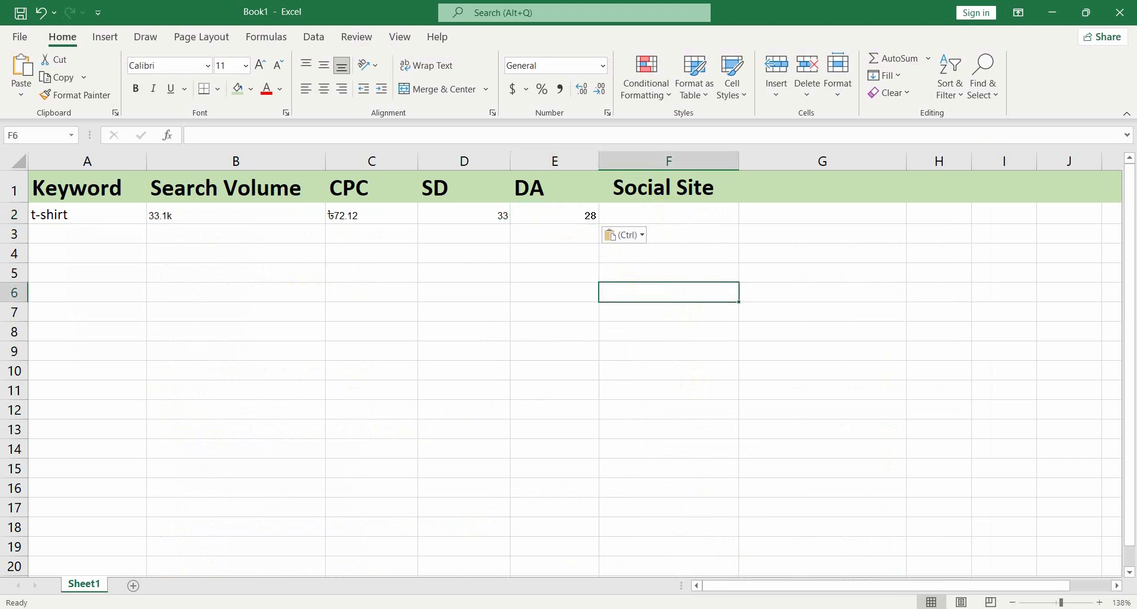
Switch to the browser and search Google for "Social site: t-shirt"
{"action": "key", "text": "alt+Tab"}
{"action": "scroll", "coordinate": [249, 305], "scroll_direction": "down", "scroll_amount": 3}
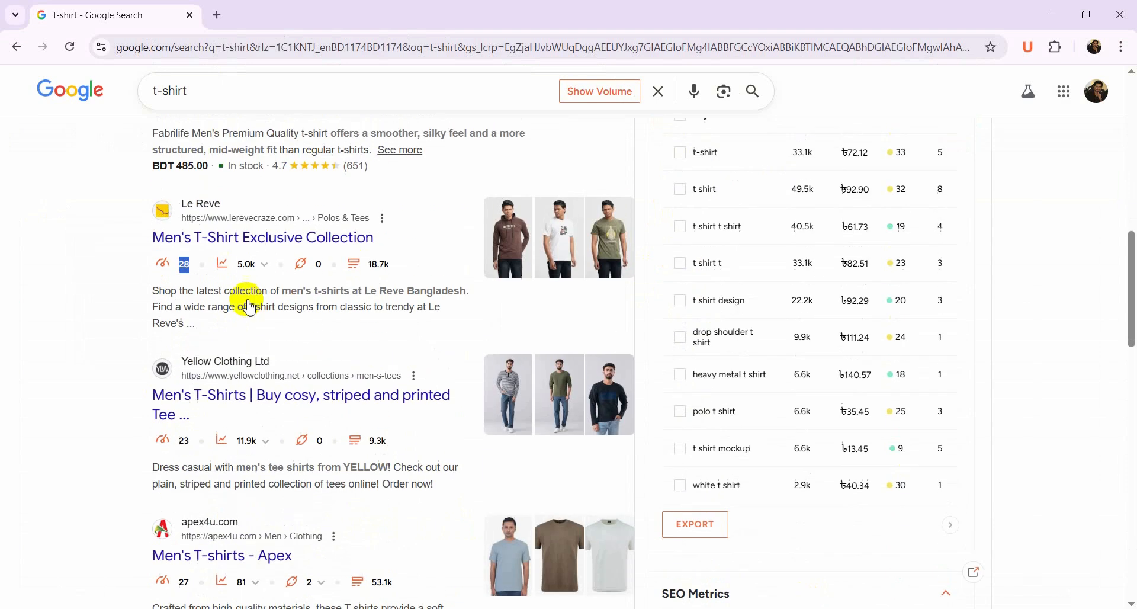
{"action": "scroll", "coordinate": [249, 305], "scroll_direction": "up", "scroll_amount": 10}
{"action": "scroll", "coordinate": [249, 305], "scroll_direction": "up", "scroll_amount": 3}
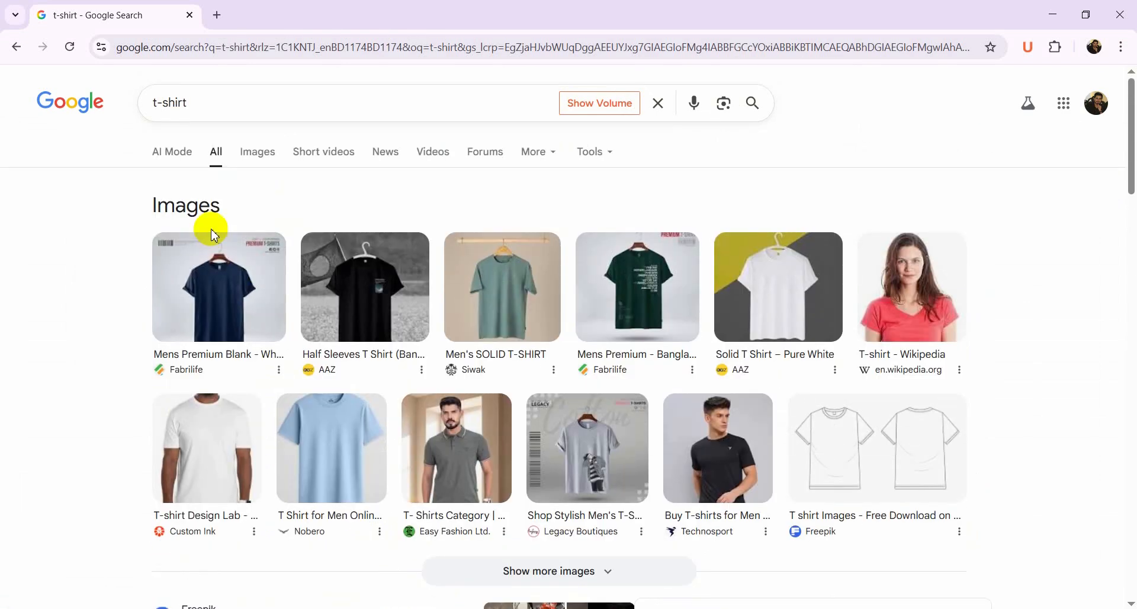
{"action": "left_click", "coordinate": [161, 110]}
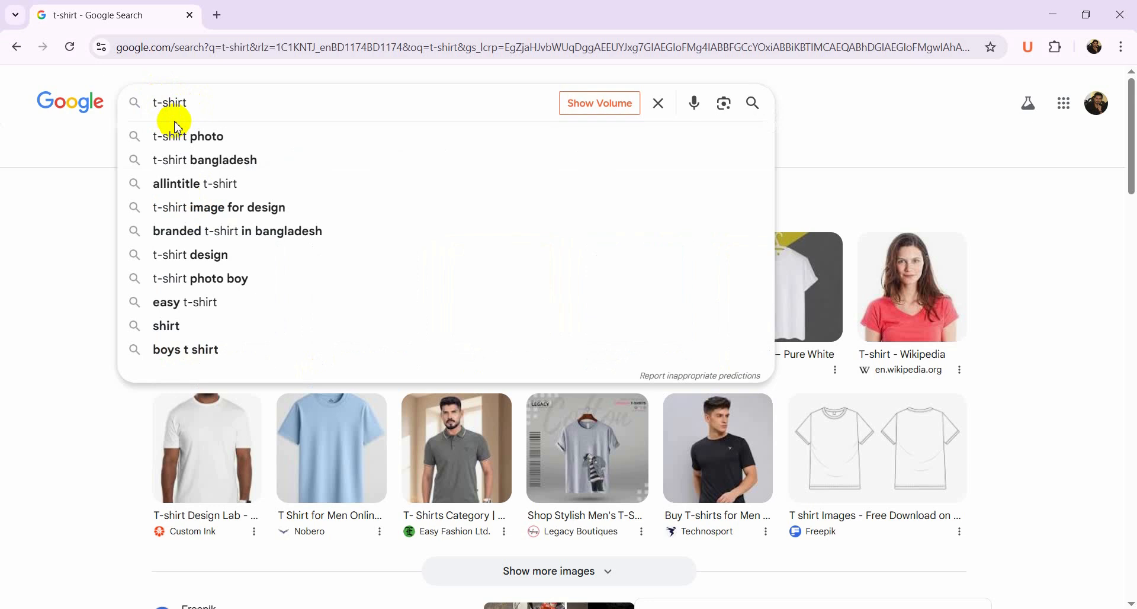
{"action": "type", "text": "So"}
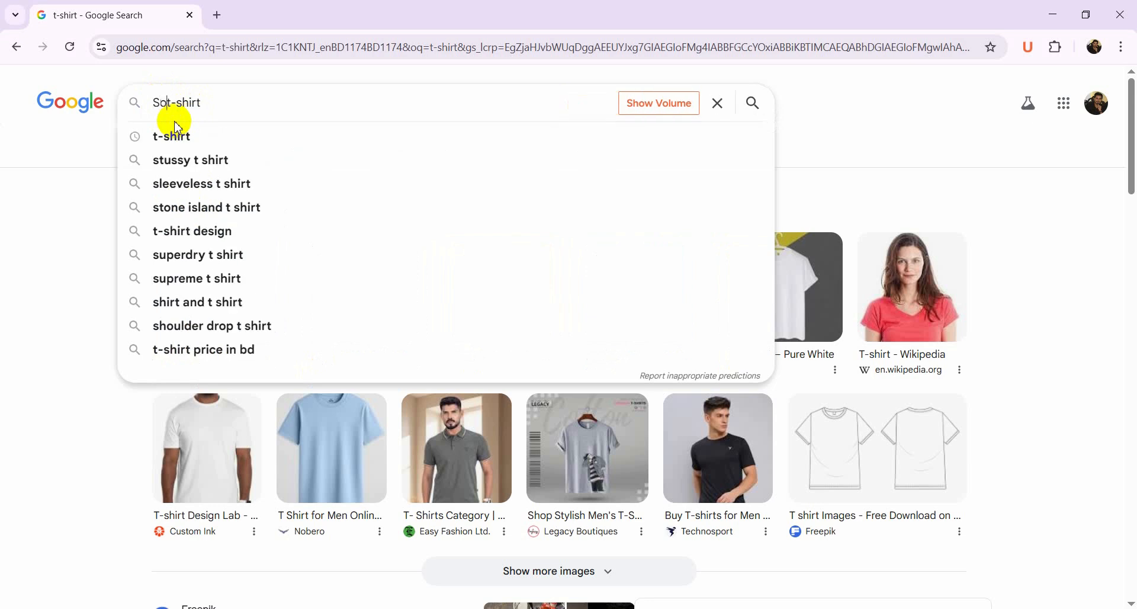
{"action": "type", "text": "cial site"}
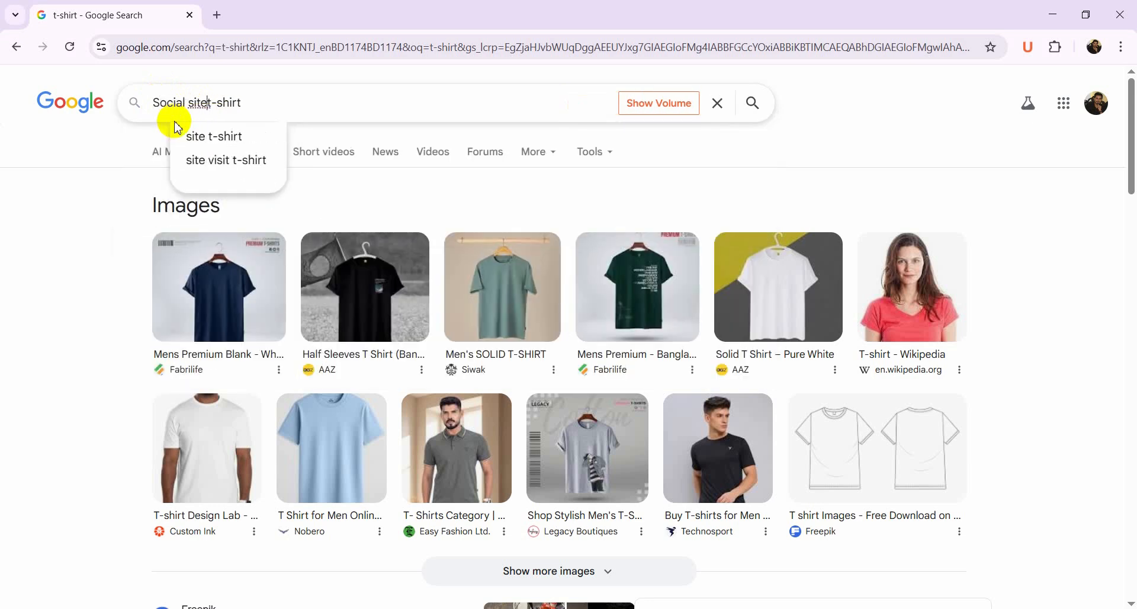
{"action": "type", "text": ":"}
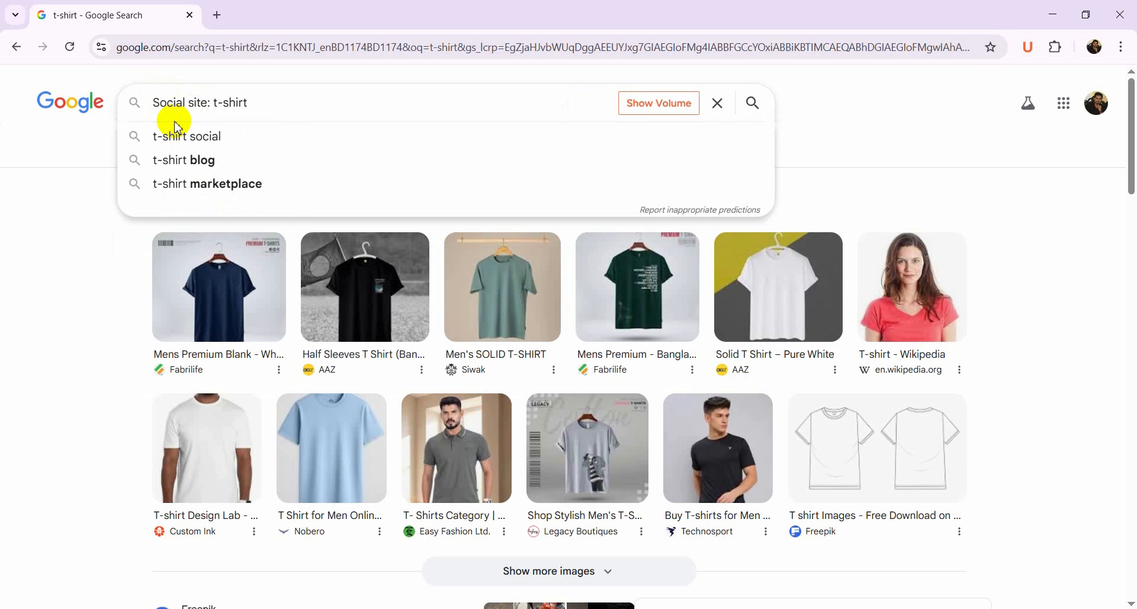
{"action": "key", "text": "Return"}
Scroll through the social site search results and their Ubersuggest metrics
{"action": "scroll", "coordinate": [252, 217], "scroll_direction": "down", "scroll_amount": 1}
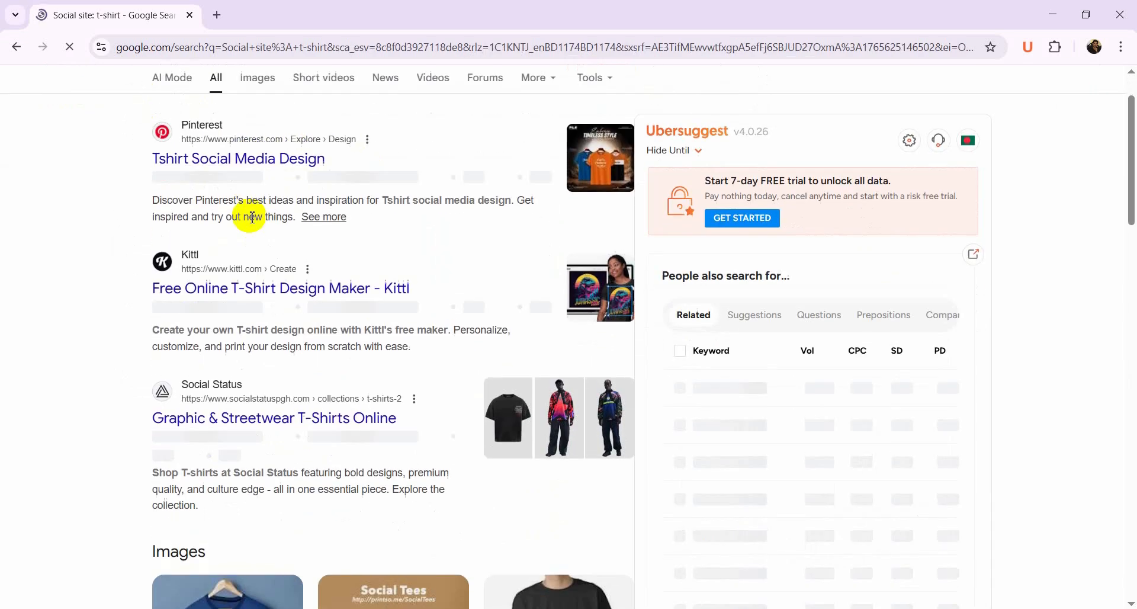
{"action": "scroll", "coordinate": [251, 217], "scroll_direction": "down", "scroll_amount": 10}
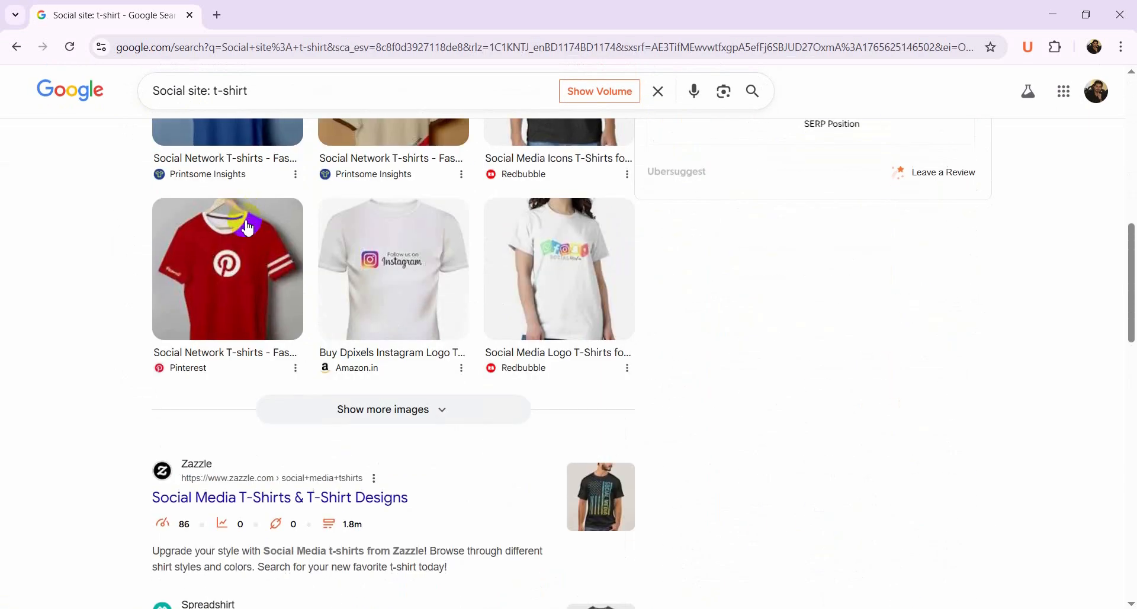
{"action": "scroll", "coordinate": [248, 228], "scroll_direction": "down", "scroll_amount": 9}
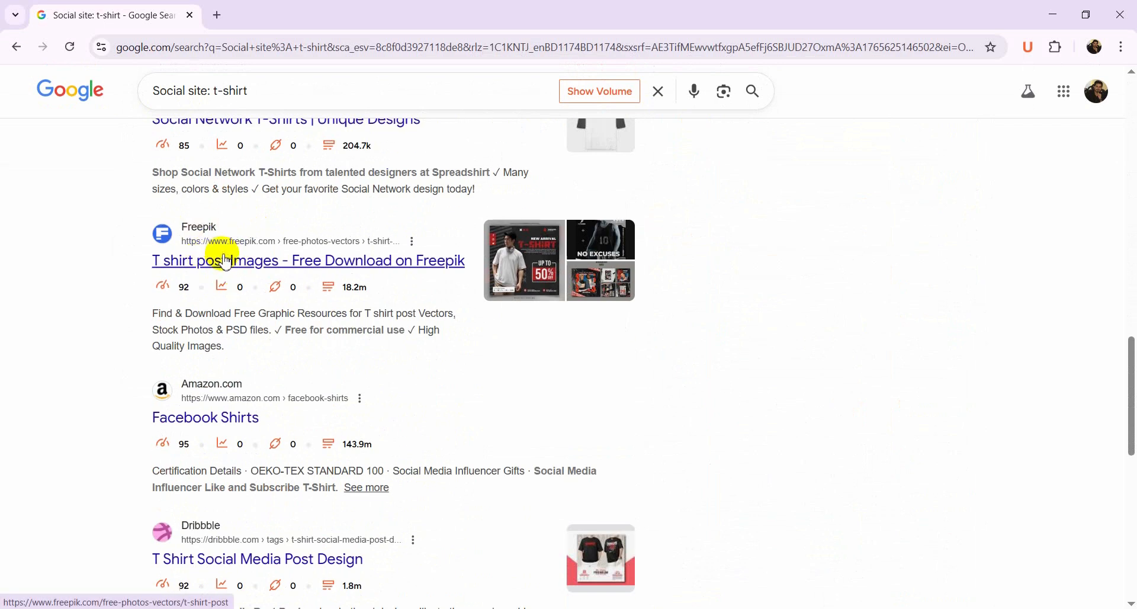
{"action": "scroll", "coordinate": [226, 262], "scroll_direction": "down", "scroll_amount": 9}
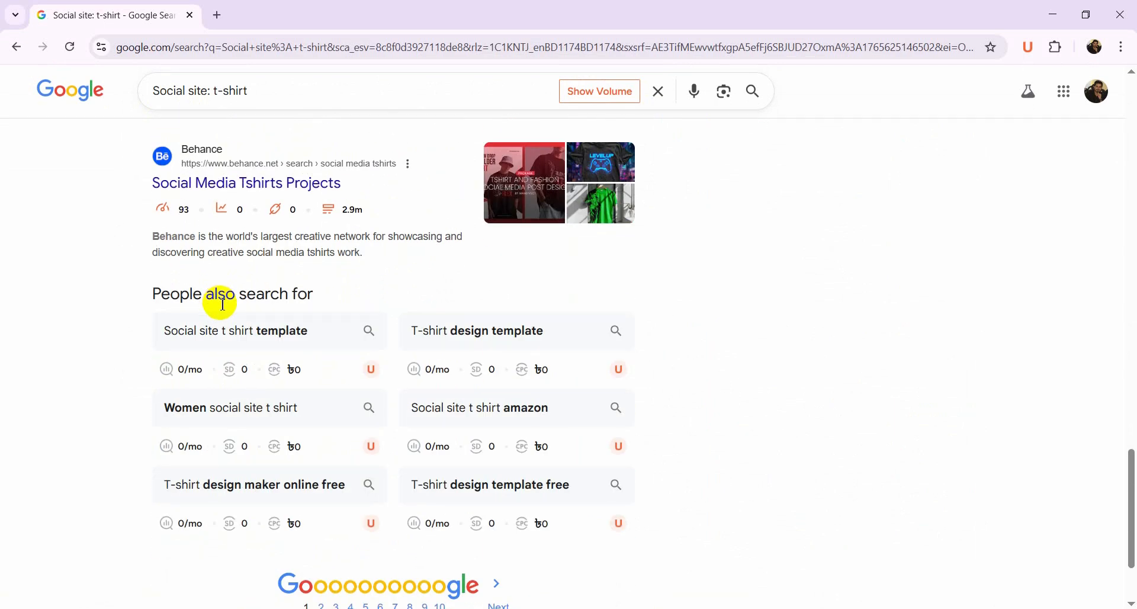
{"action": "scroll", "coordinate": [222, 305], "scroll_direction": "down", "scroll_amount": 2}
{"action": "scroll", "coordinate": [264, 358], "scroll_direction": "up", "scroll_amount": 20}
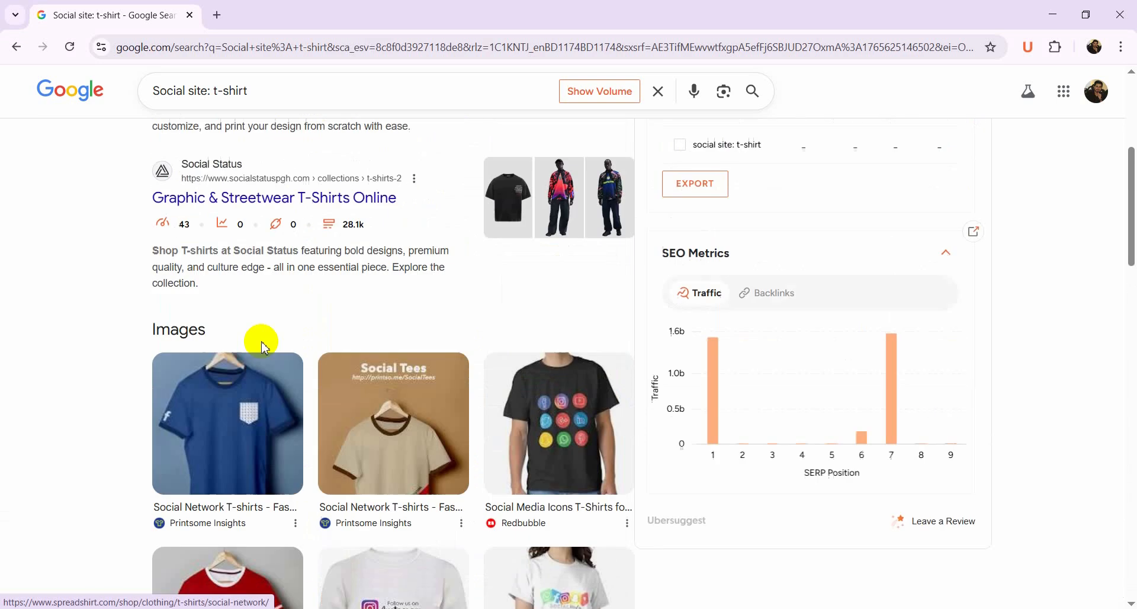
{"action": "scroll", "coordinate": [264, 346], "scroll_direction": "up", "scroll_amount": 5}
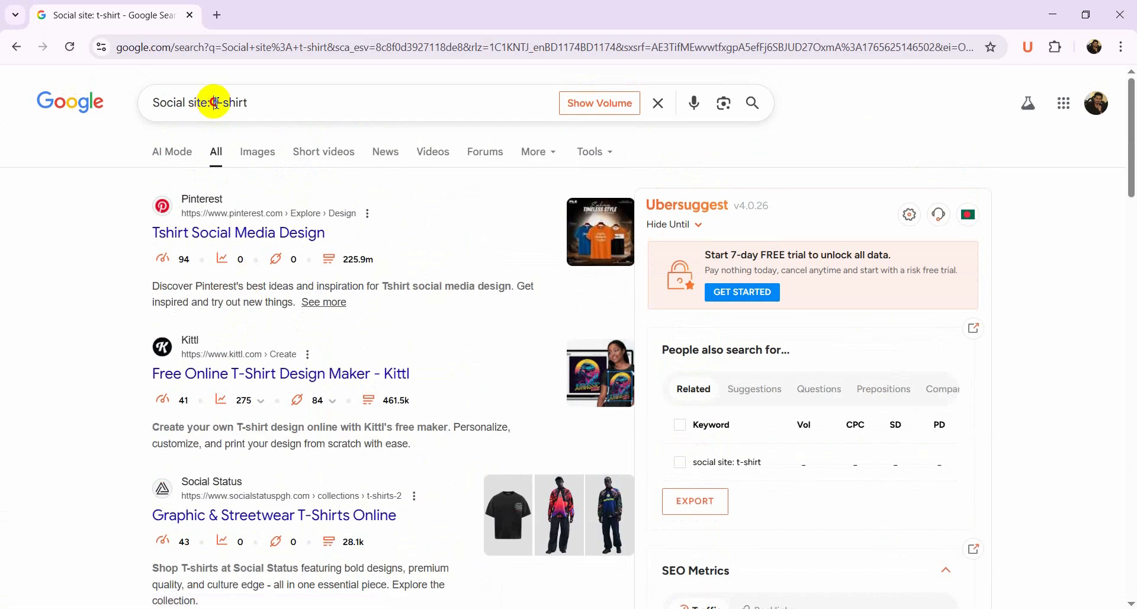
Replace the query prefix and search Google for "facebook: t-shirt"
{"action": "left_click_drag", "start_coordinate": [215, 103], "coordinate": [127, 109]}
{"action": "key", "text": "BackSpace"}
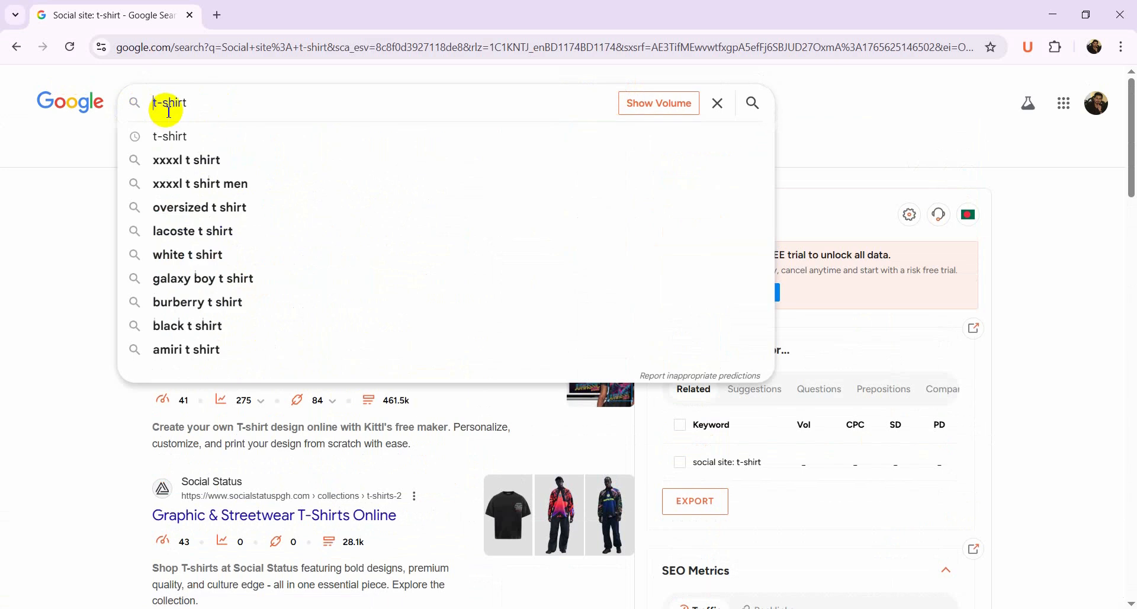
{"action": "type", "text": "facebook"}
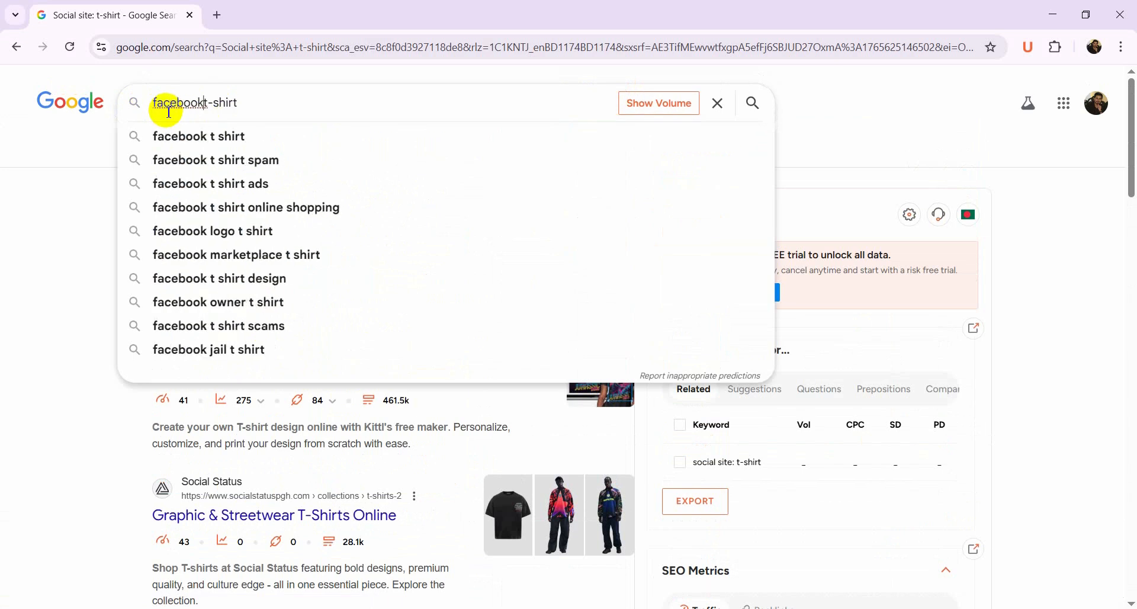
{"action": "type", "text": ":"}
{"action": "key", "text": "Return"}
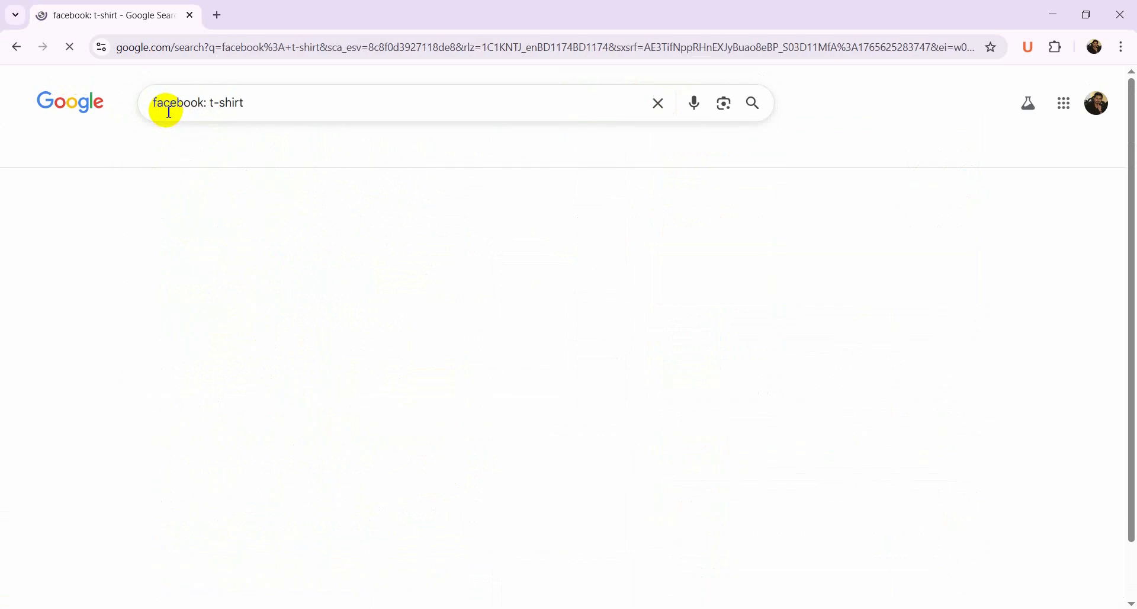
Examine the Facebook t-shirt search results and their domain scores
{"action": "scroll", "coordinate": [331, 202], "scroll_direction": "down", "scroll_amount": 4}
{"action": "scroll", "coordinate": [331, 207], "scroll_direction": "down", "scroll_amount": 5}
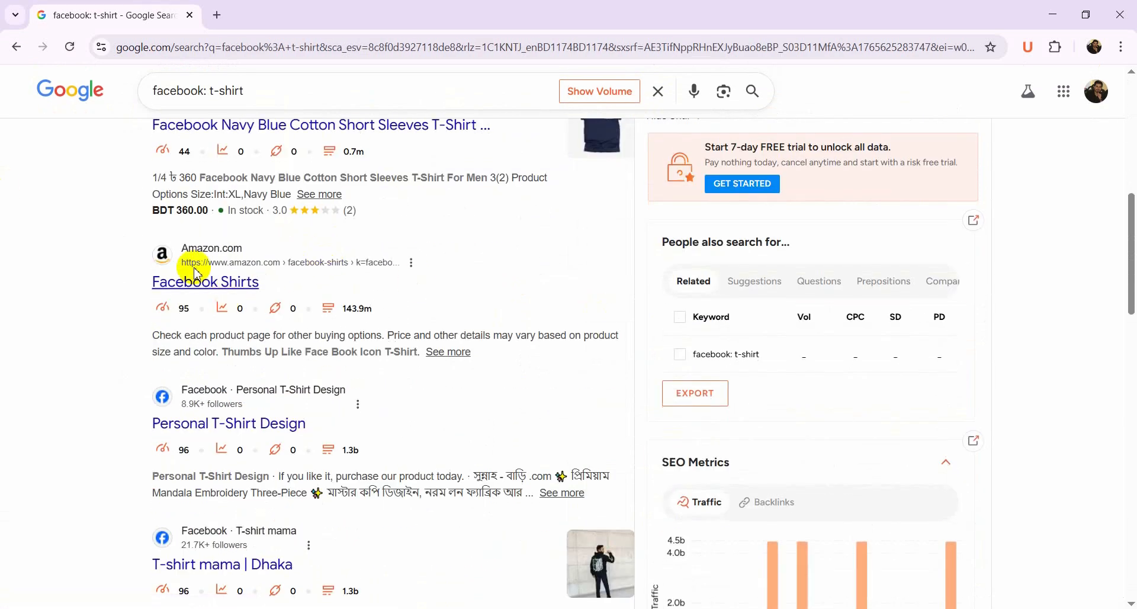
{"action": "scroll", "coordinate": [236, 296], "scroll_direction": "down", "scroll_amount": 1}
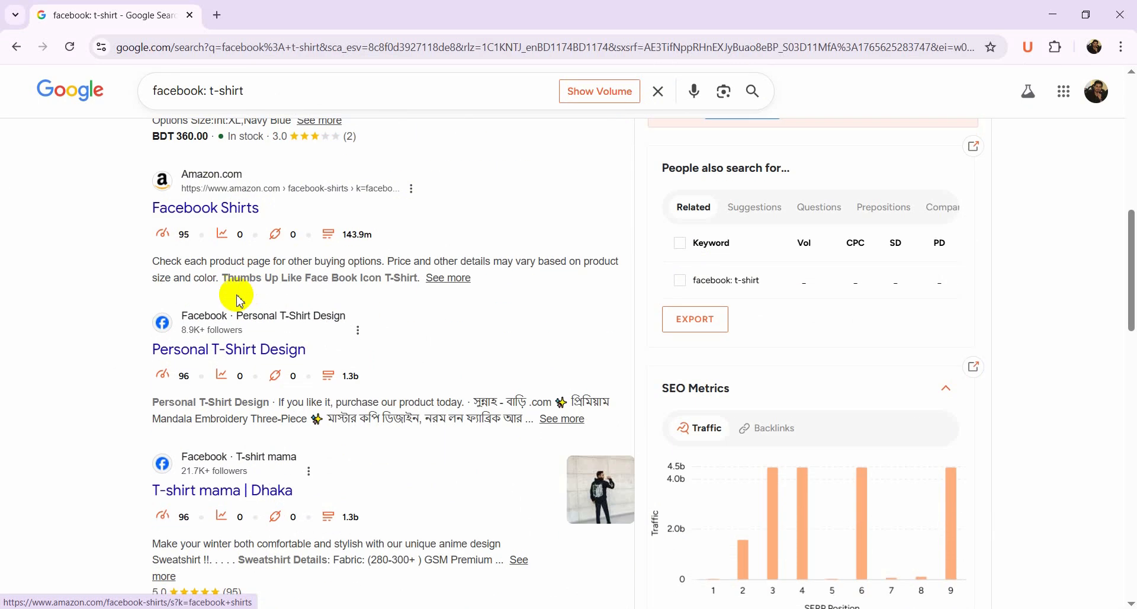
{"action": "scroll", "coordinate": [249, 421], "scroll_direction": "down", "scroll_amount": 2}
{"action": "scroll", "coordinate": [284, 378], "scroll_direction": "down", "scroll_amount": 4}
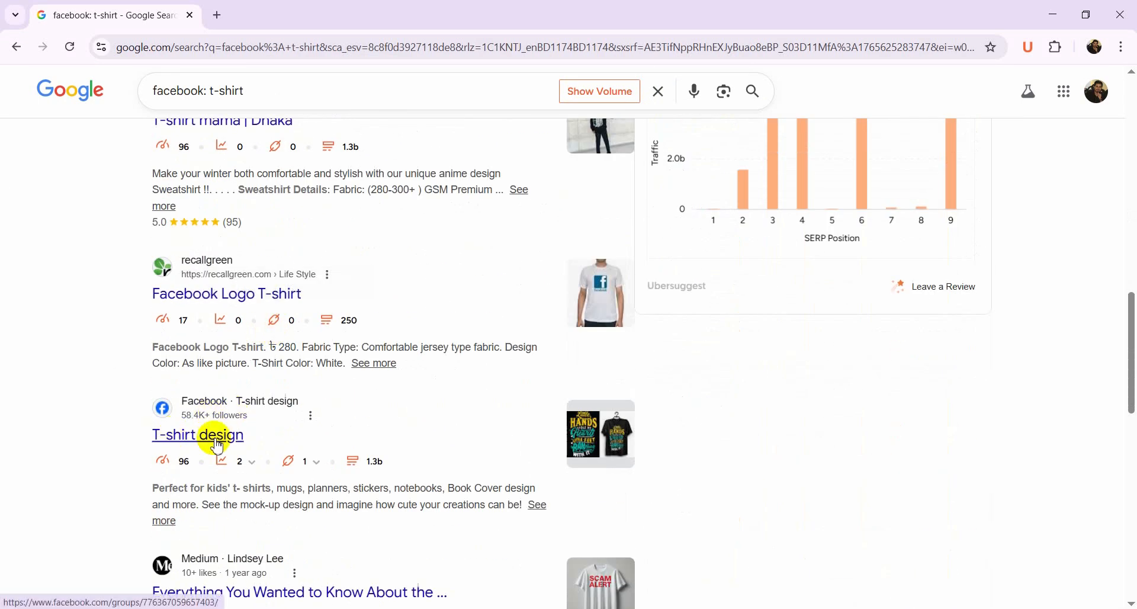
{"action": "scroll", "coordinate": [304, 365], "scroll_direction": "down", "scroll_amount": 3}
{"action": "scroll", "coordinate": [223, 294], "scroll_direction": "down", "scroll_amount": 6}
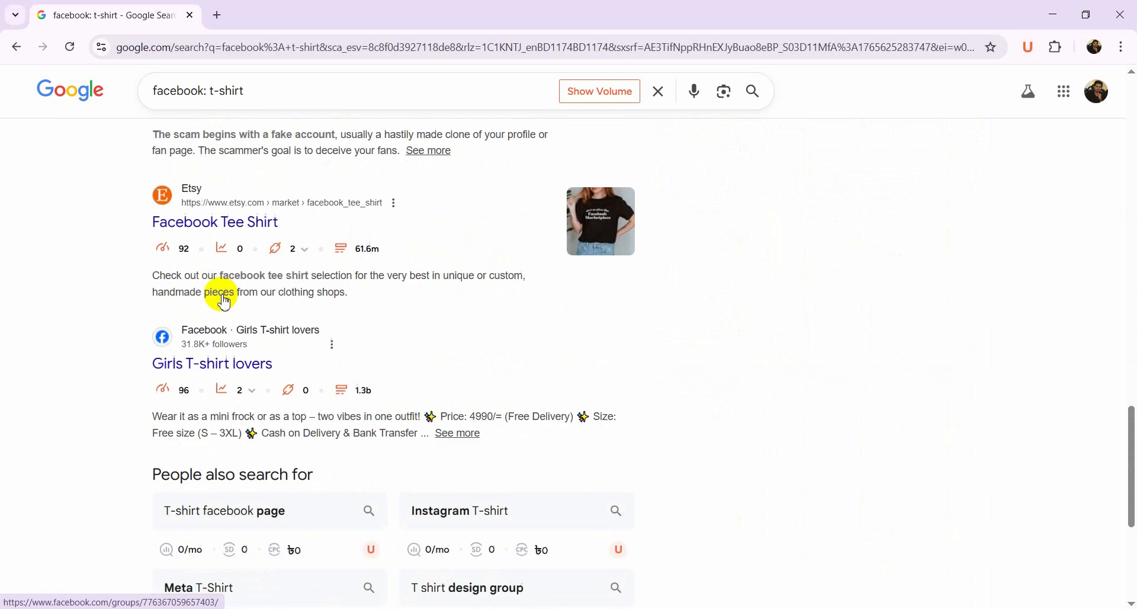
{"action": "scroll", "coordinate": [225, 302], "scroll_direction": "down", "scroll_amount": 3}
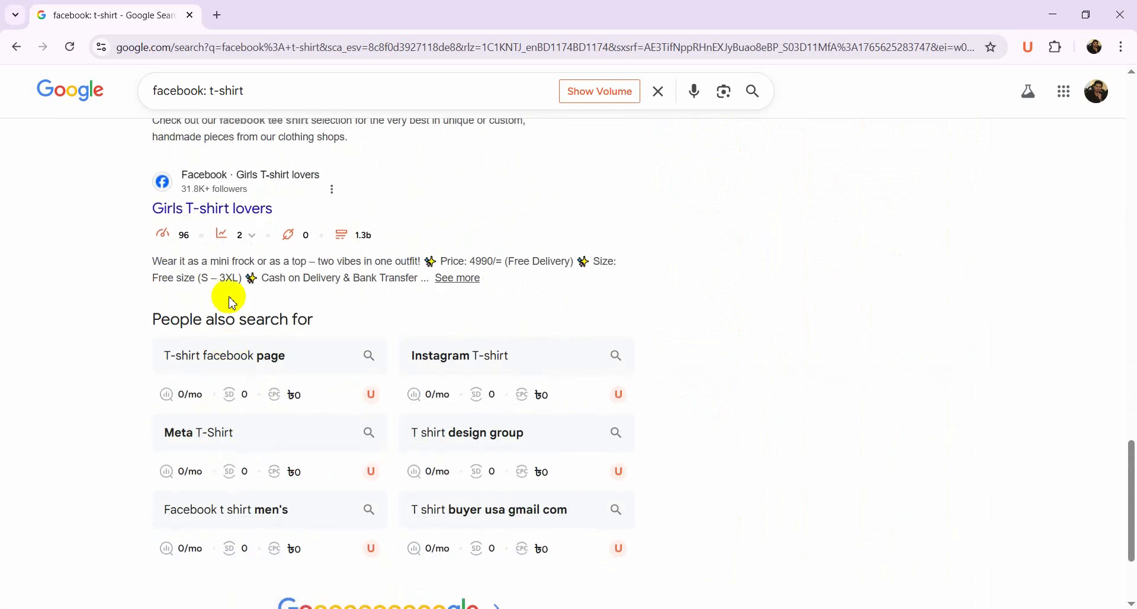
{"action": "scroll", "coordinate": [232, 302], "scroll_direction": "up", "scroll_amount": 2}
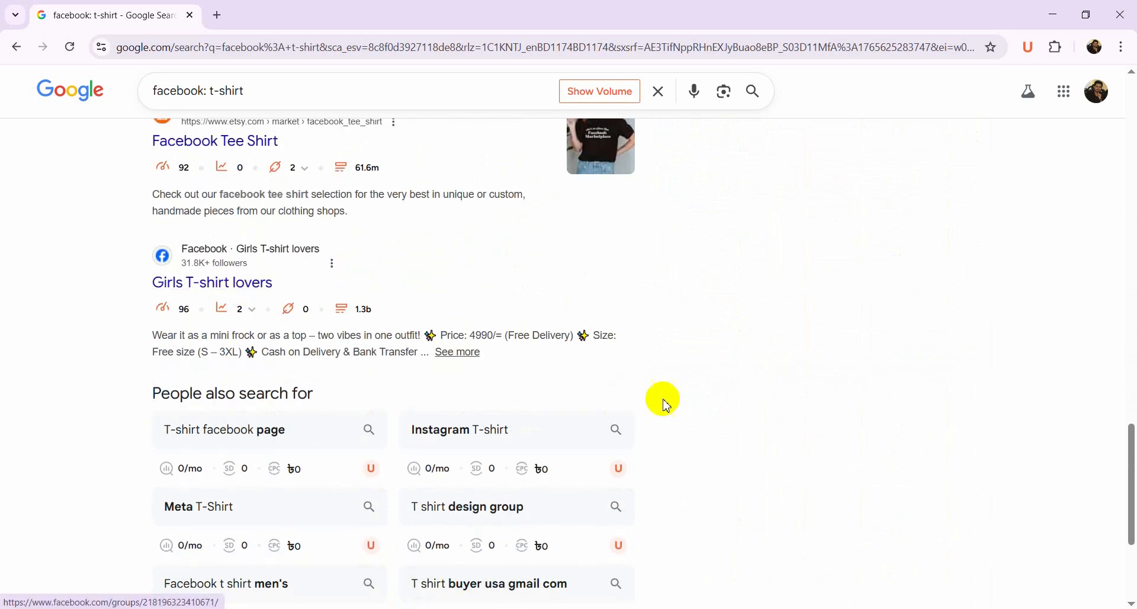
{"action": "scroll", "coordinate": [301, 368], "scroll_direction": "up", "scroll_amount": 10}
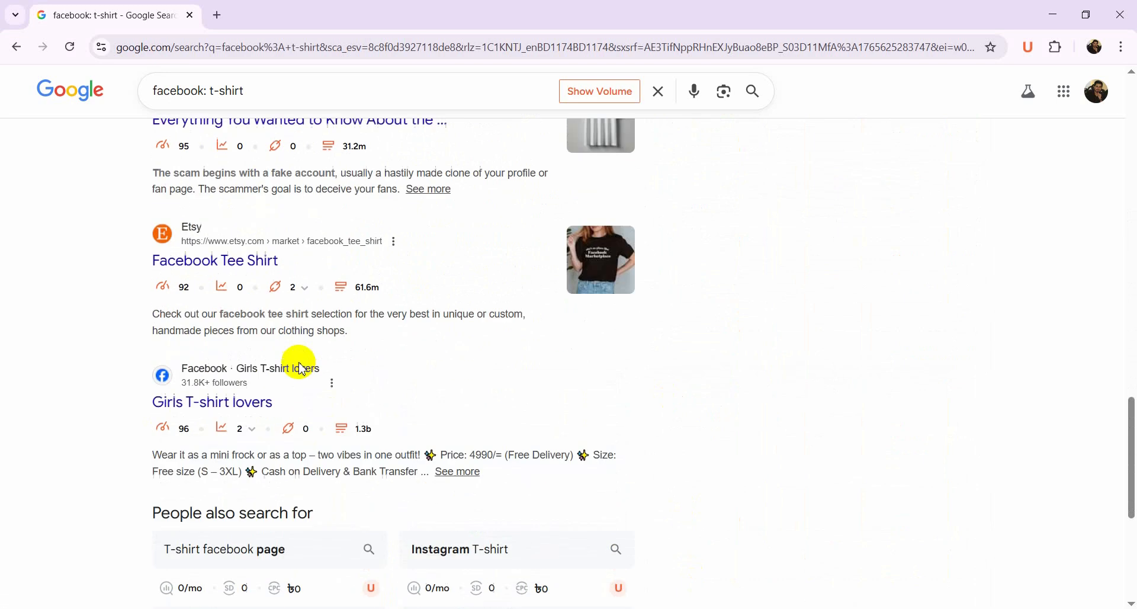
{"action": "scroll", "coordinate": [302, 368], "scroll_direction": "up", "scroll_amount": 15}
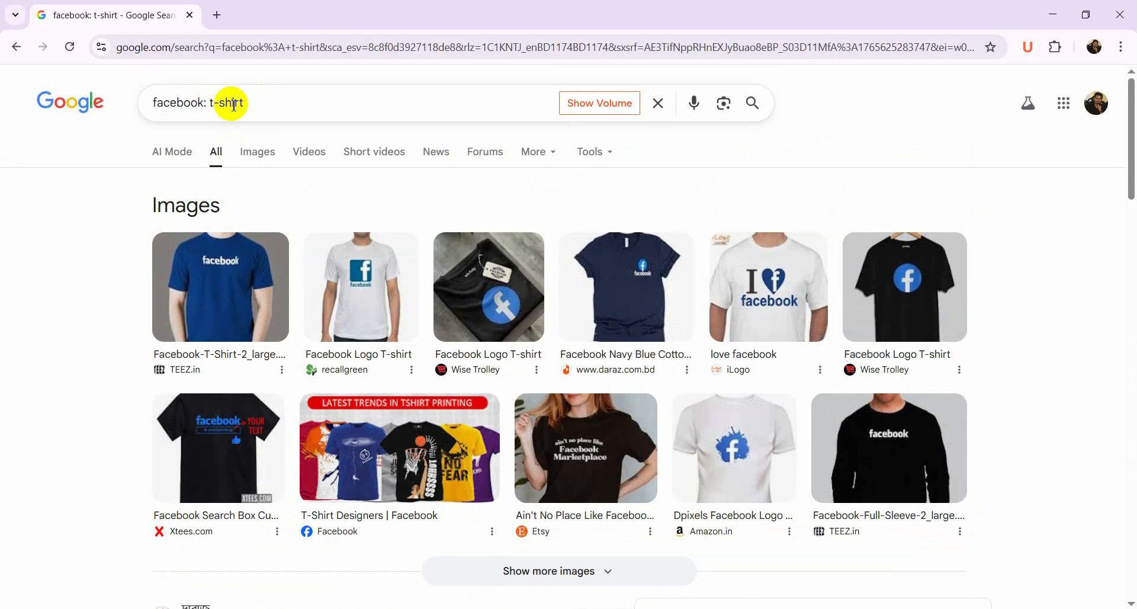
Search Google for "t-shirt social site" and scan the results
{"action": "left_click_drag", "start_coordinate": [213, 103], "coordinate": [127, 112]}
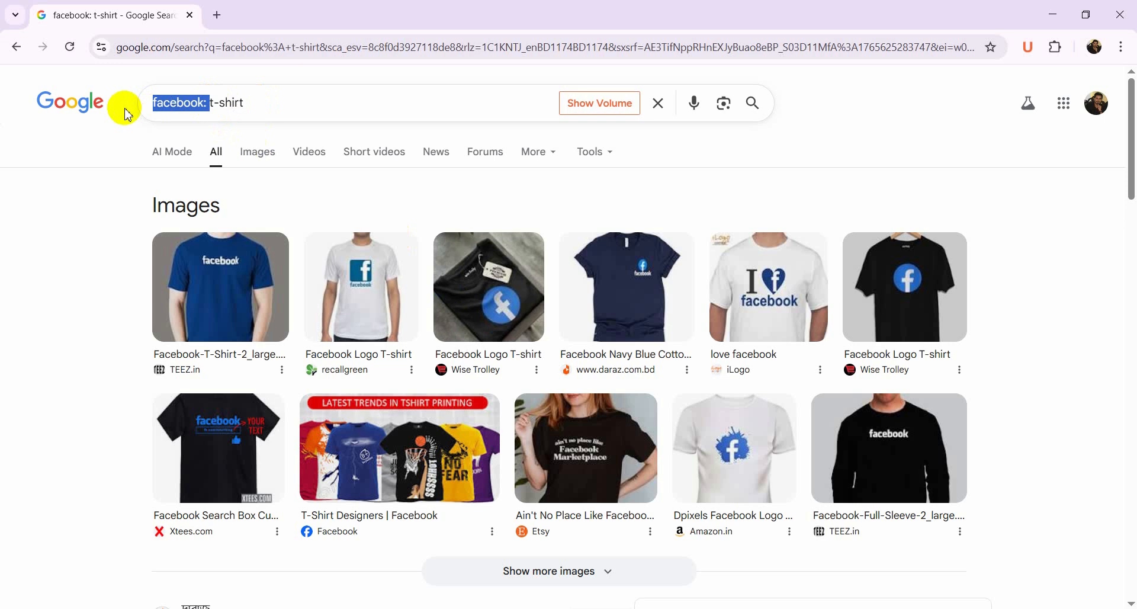
{"action": "key", "text": "BackSpace"}
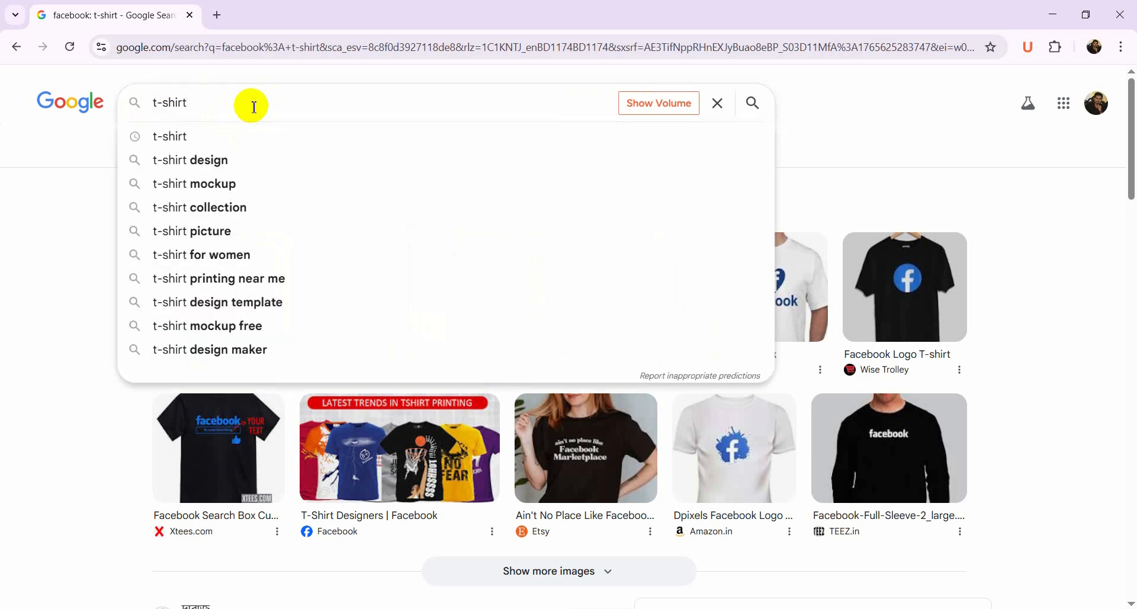
{"action": "type", "text": "social "}
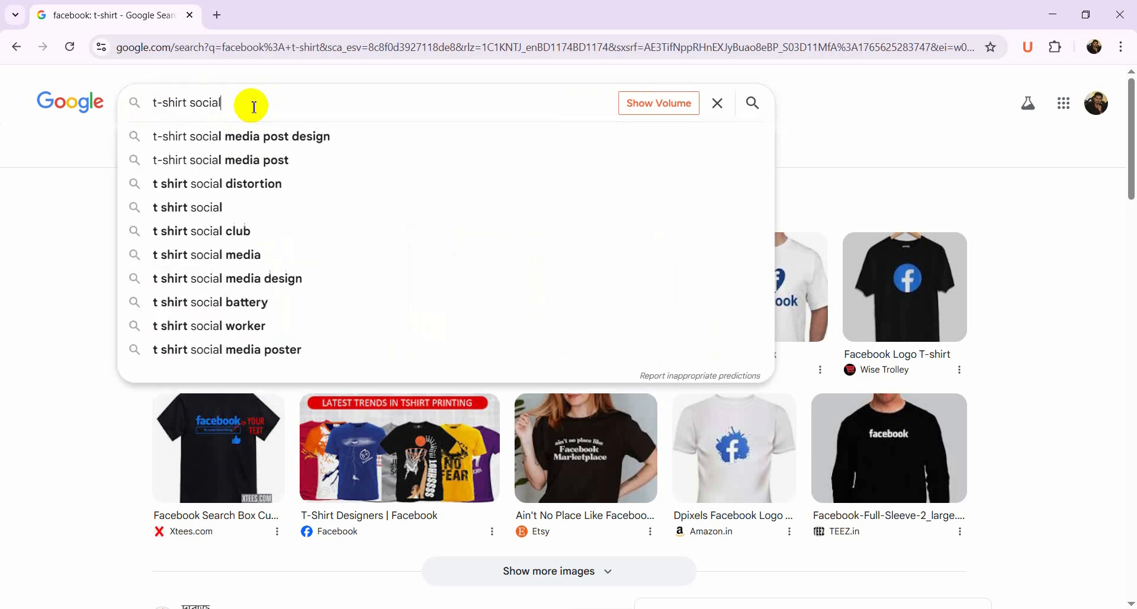
{"action": "type", "text": "site"}
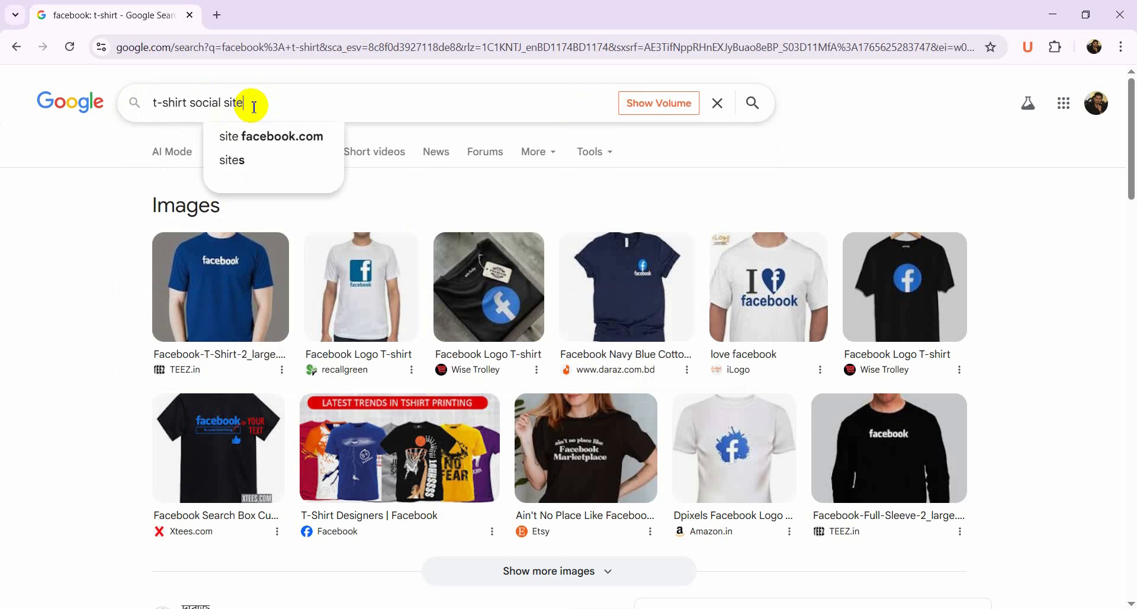
{"action": "key", "text": "Return"}
{"action": "scroll", "coordinate": [266, 229], "scroll_direction": "down", "scroll_amount": 7}
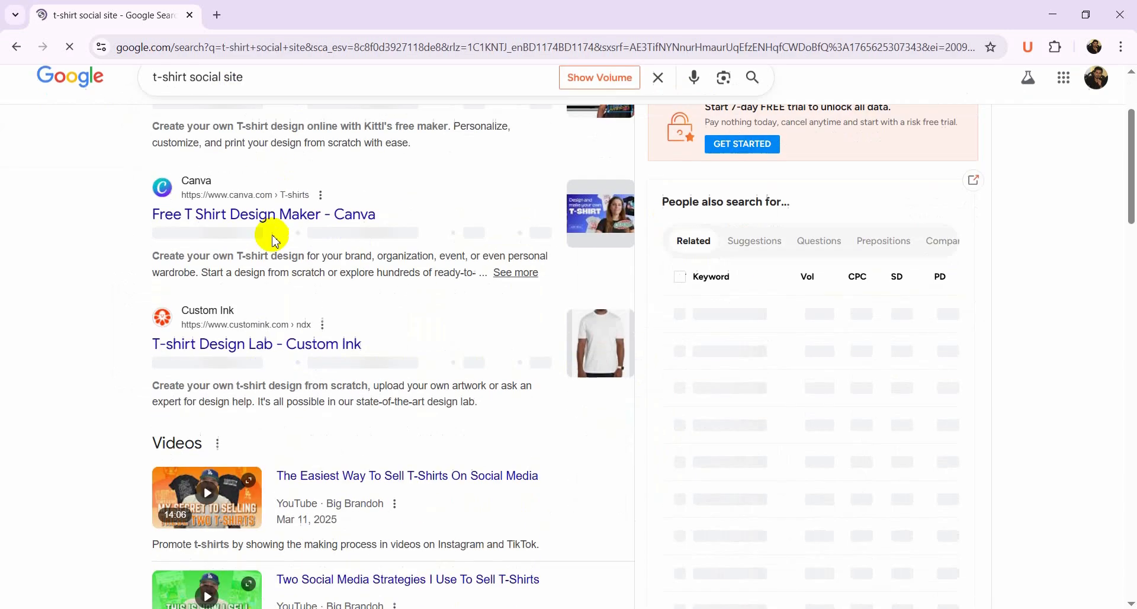
{"action": "scroll", "coordinate": [275, 267], "scroll_direction": "down", "scroll_amount": 18}
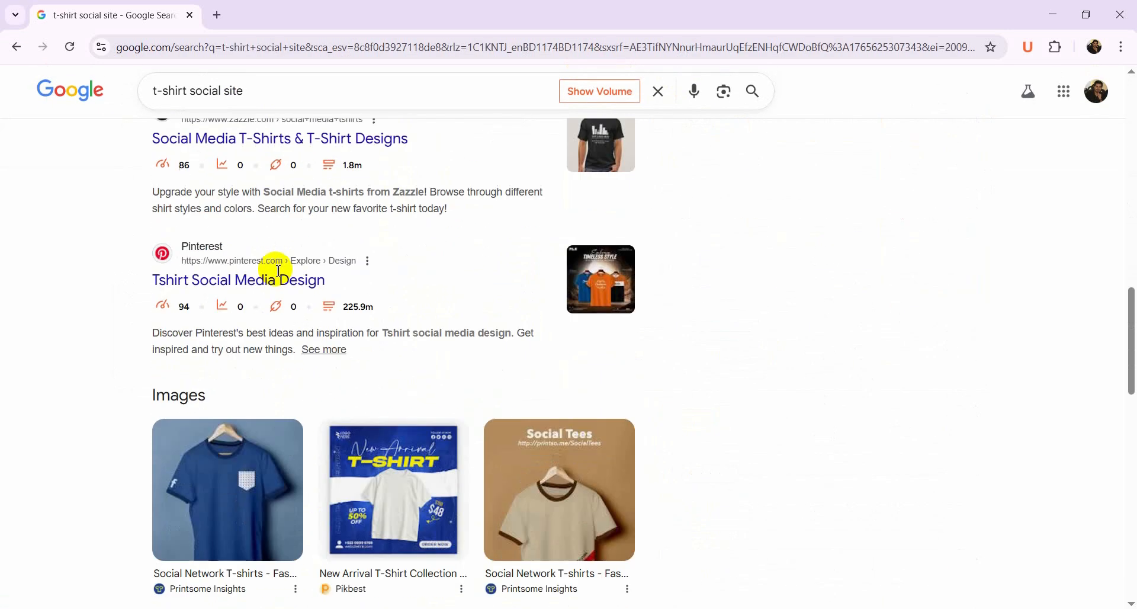
{"action": "scroll", "coordinate": [275, 275], "scroll_direction": "up", "scroll_amount": 20}
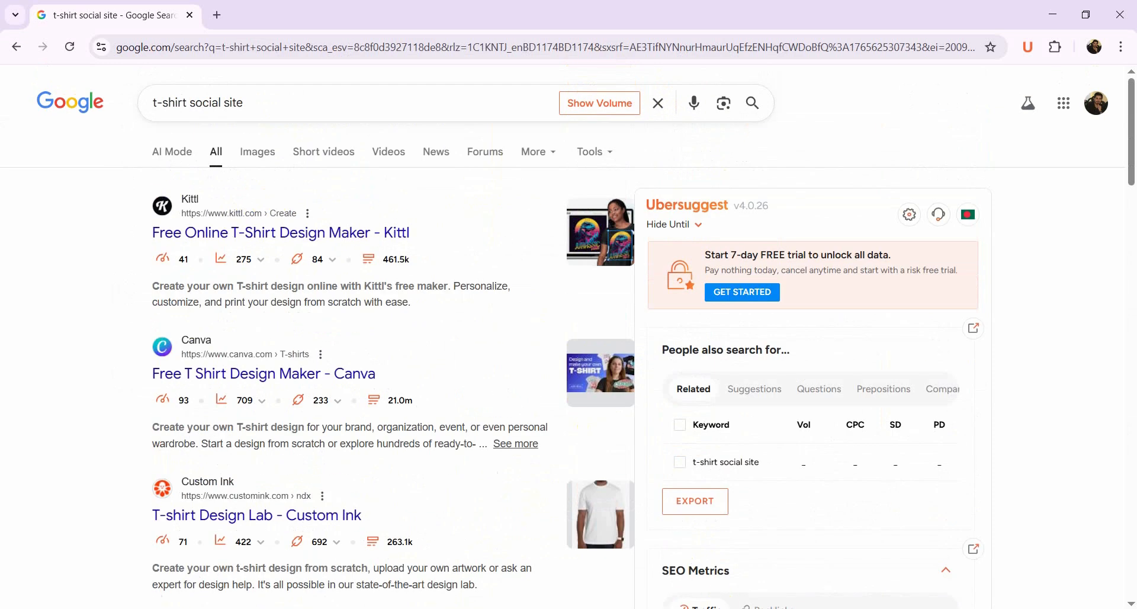
Return to the spreadsheet and enter FB 5 in the Social Site cell F2
{"action": "left_click", "coordinate": [751, 608]}
{"action": "double_click", "coordinate": [644, 218]}
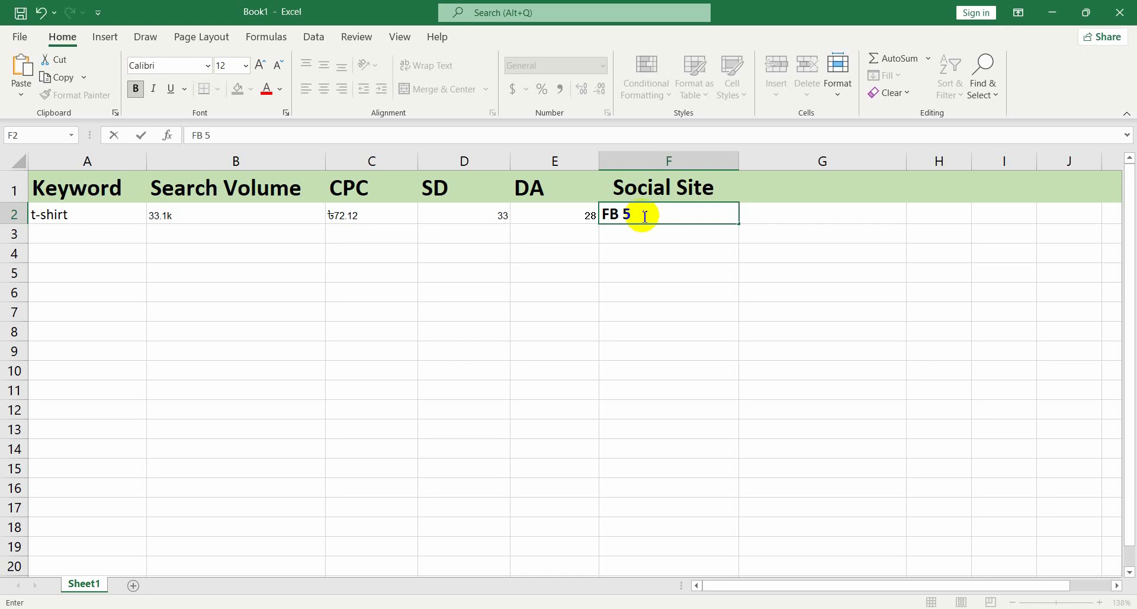
{"action": "left_click", "coordinate": [672, 447]}
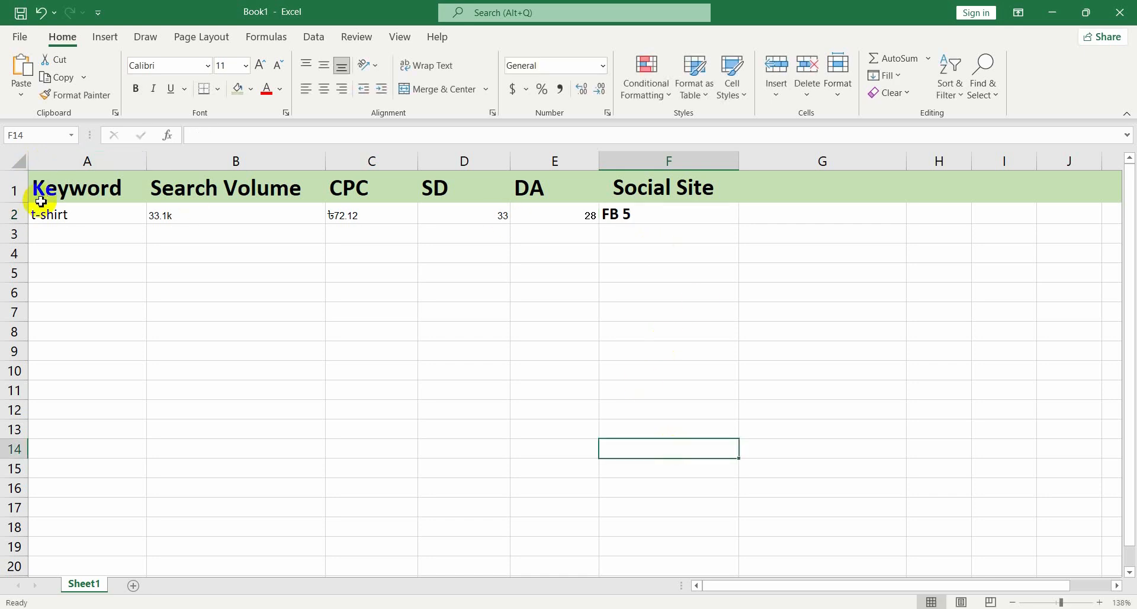
{"action": "left_click", "coordinate": [18, 214]}
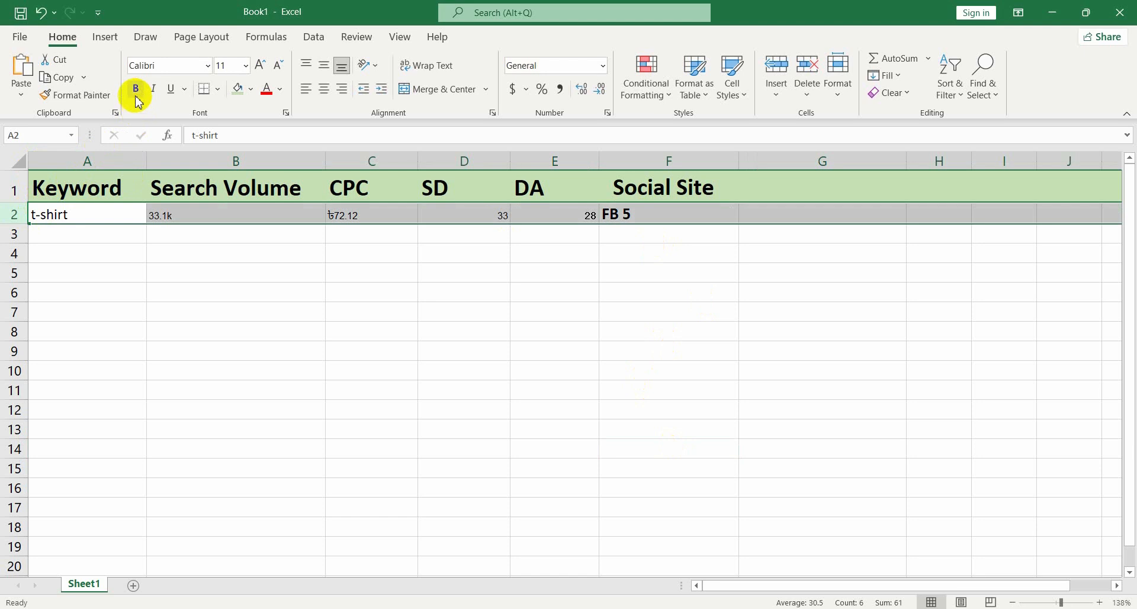
{"action": "left_click", "coordinate": [373, 374]}
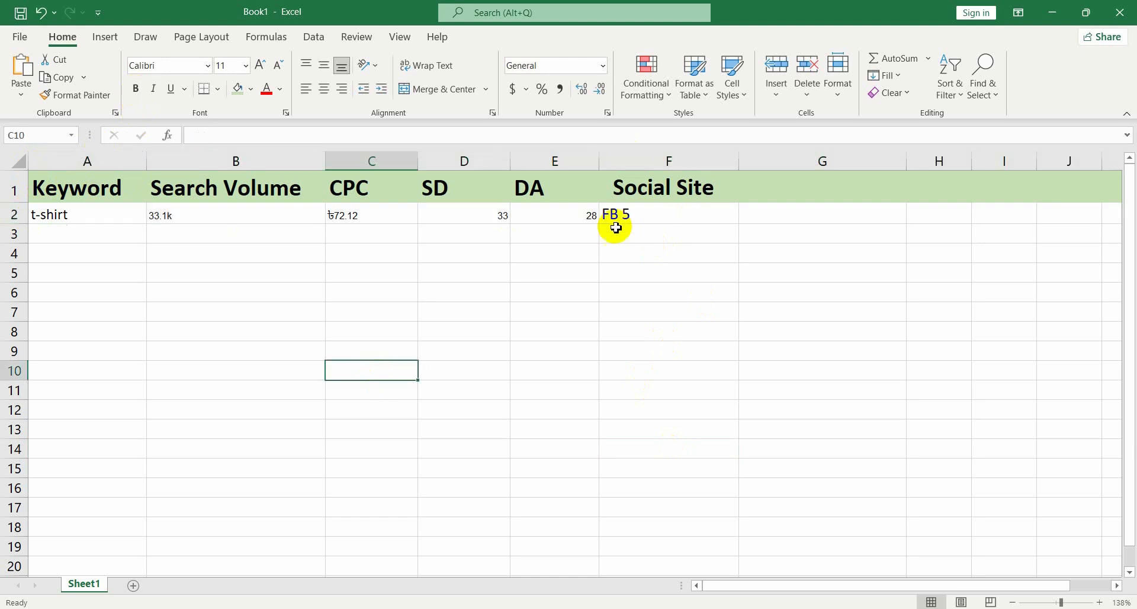
{"action": "left_click", "coordinate": [669, 216]}
{"action": "left_click", "coordinate": [545, 215]}
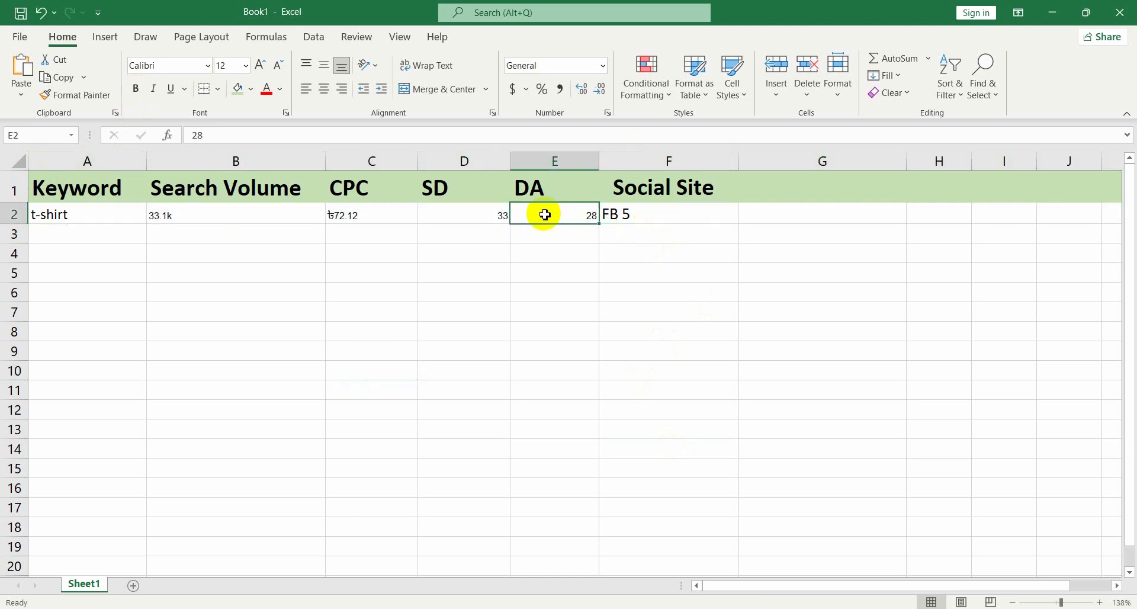
Reduce the font size of the Social Site cell F2
{"action": "left_click", "coordinate": [618, 216]}
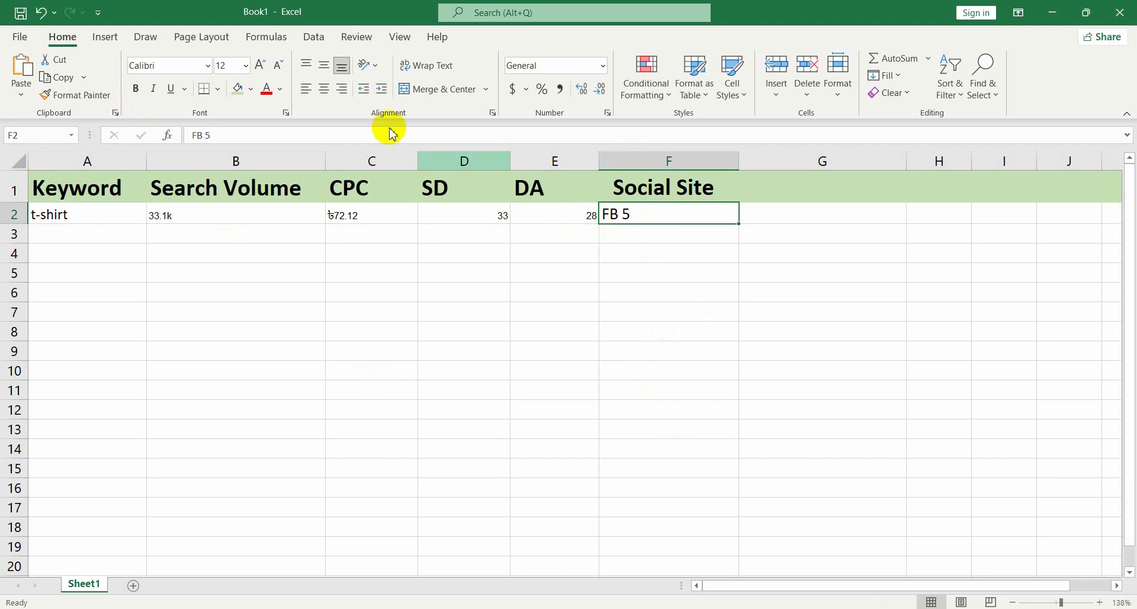
{"action": "left_click", "coordinate": [280, 65]}
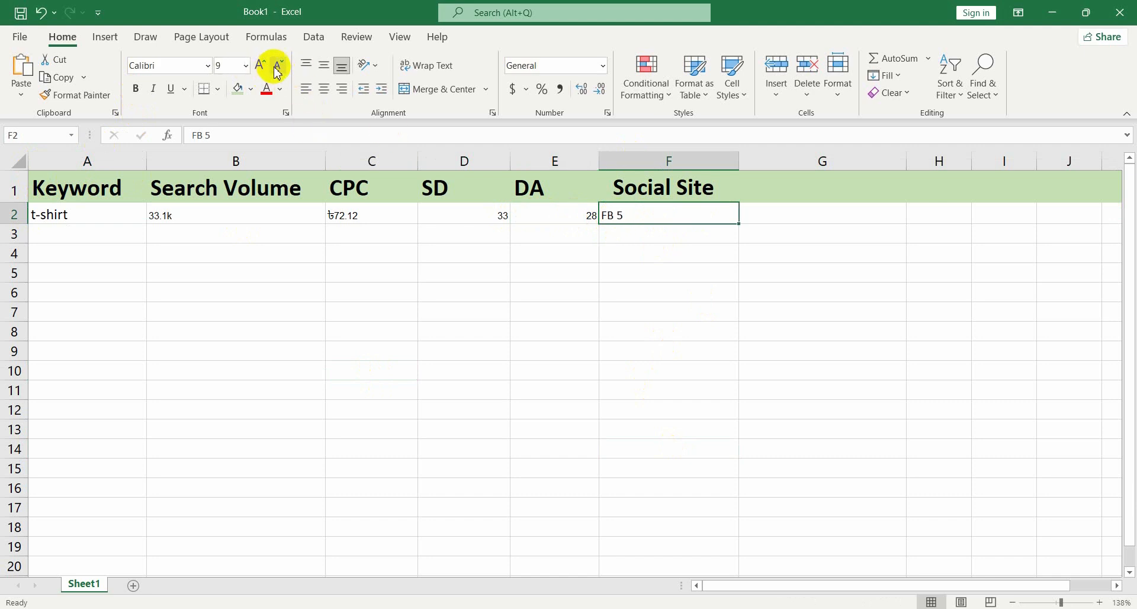
{"action": "left_click", "coordinate": [471, 373]}
Increase the font size of the data in row 2 to 14
{"action": "left_click", "coordinate": [23, 214]}
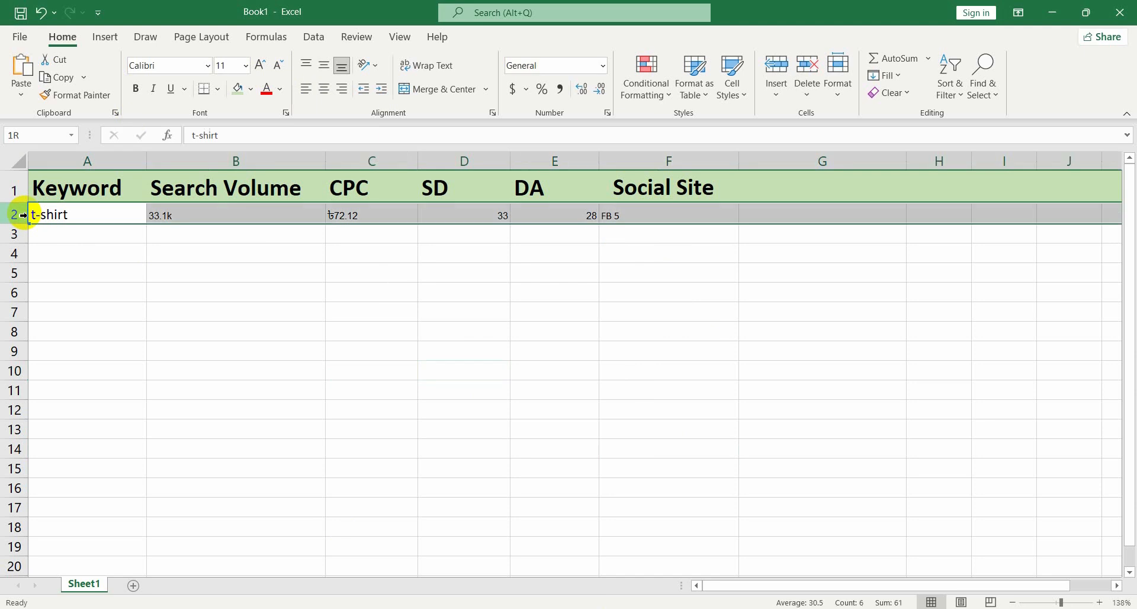
{"action": "left_click", "coordinate": [258, 66]}
{"action": "left_click", "coordinate": [258, 67]}
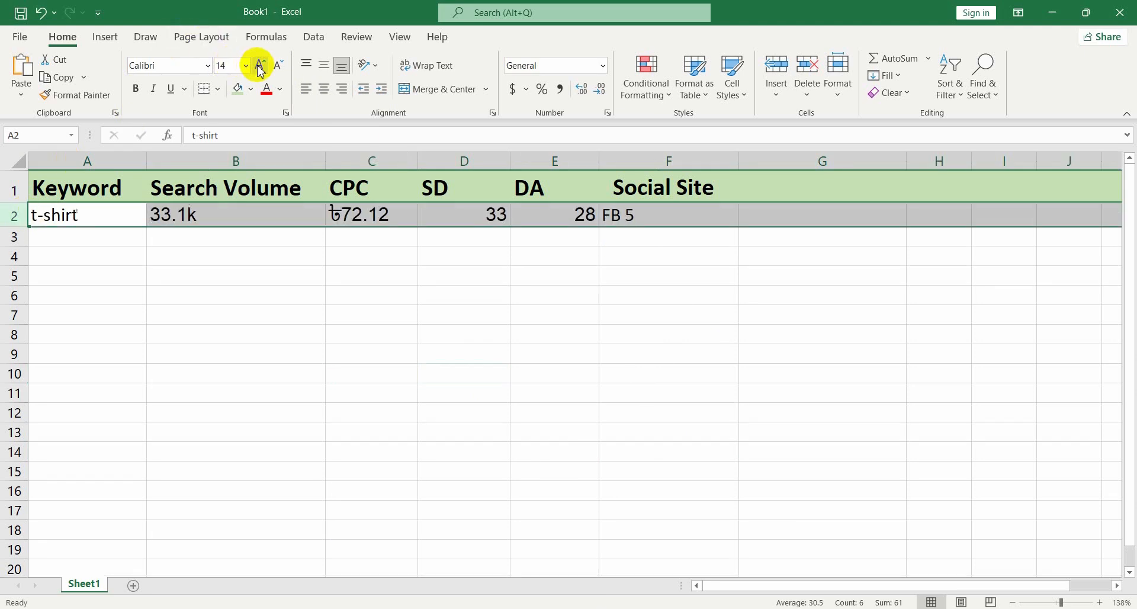
{"action": "left_click", "coordinate": [498, 373]}
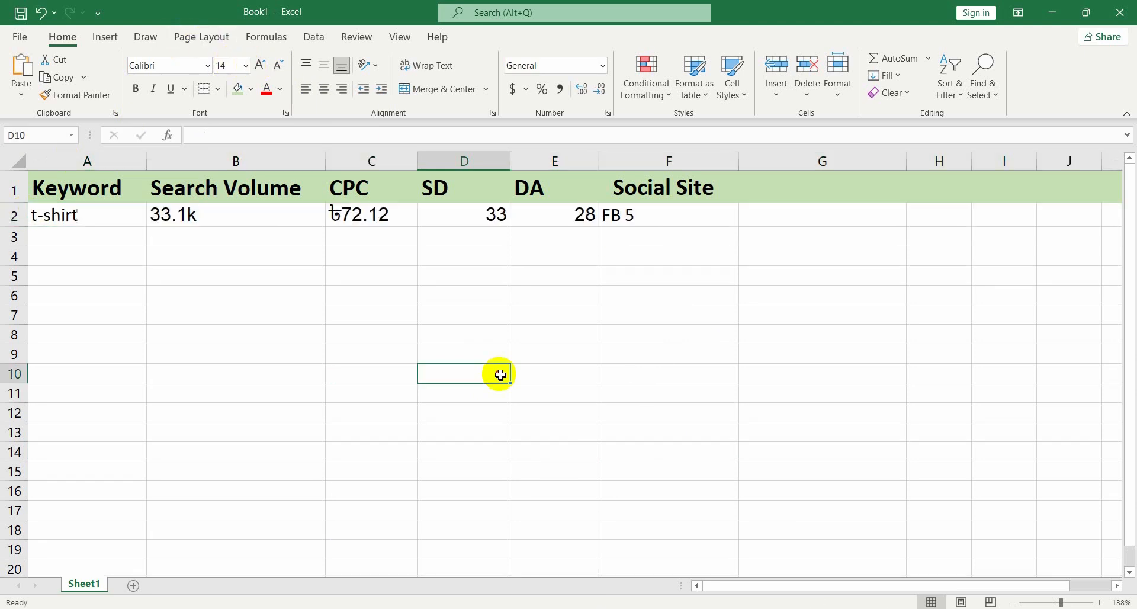
Center-align the contents of row 2
{"action": "left_click", "coordinate": [20, 214]}
{"action": "left_click", "coordinate": [321, 95]}
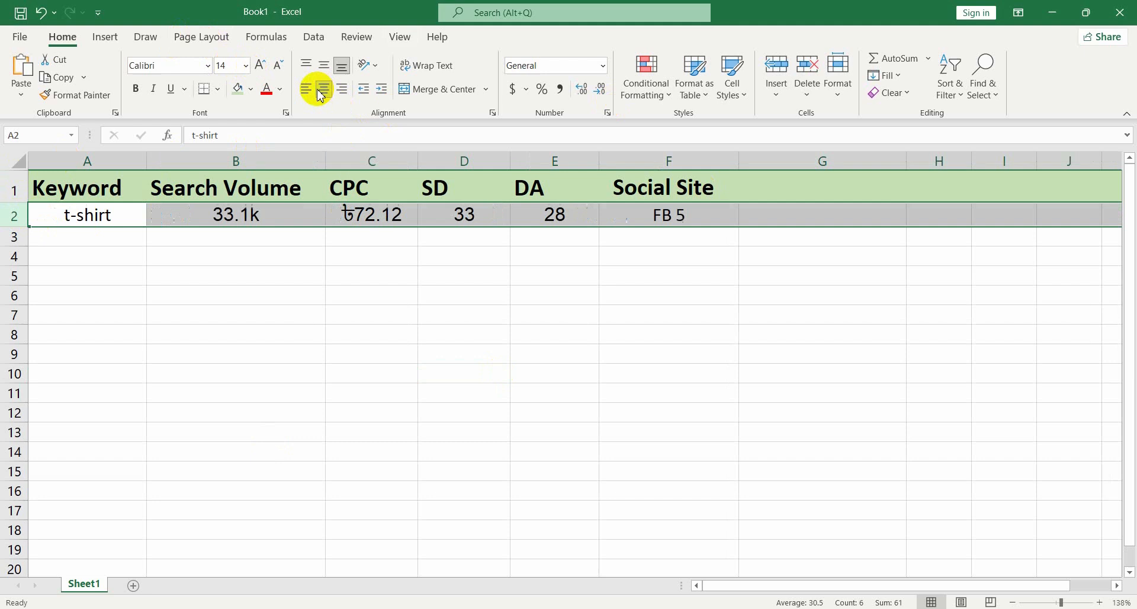
{"action": "left_click", "coordinate": [416, 427]}
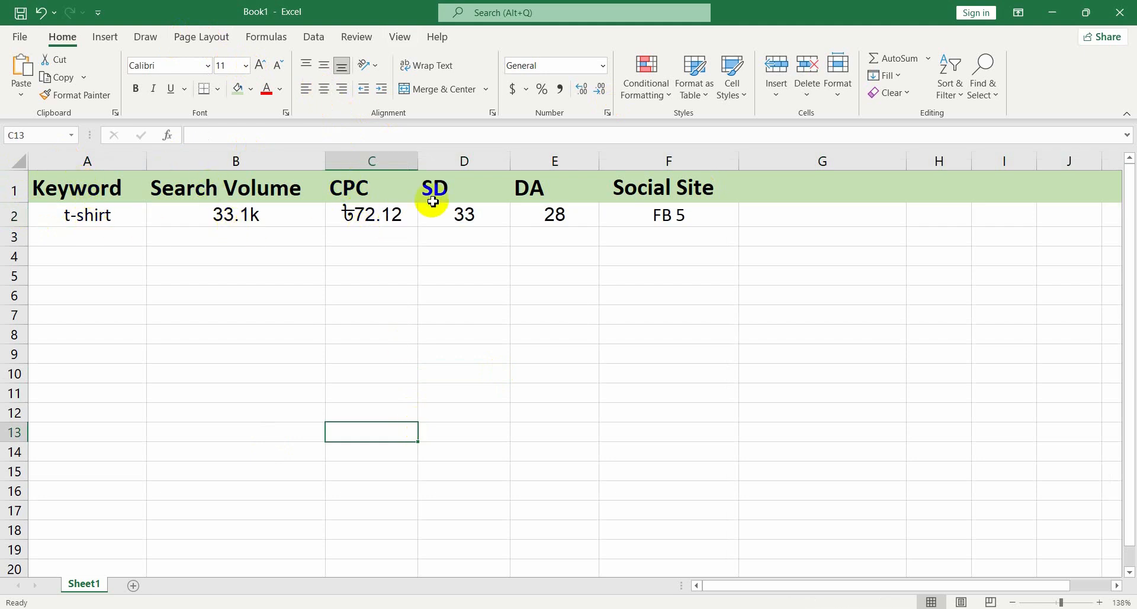
Center-align the header row 1
{"action": "left_click", "coordinate": [7, 190]}
{"action": "left_click", "coordinate": [324, 89]}
{"action": "left_click", "coordinate": [407, 270]}
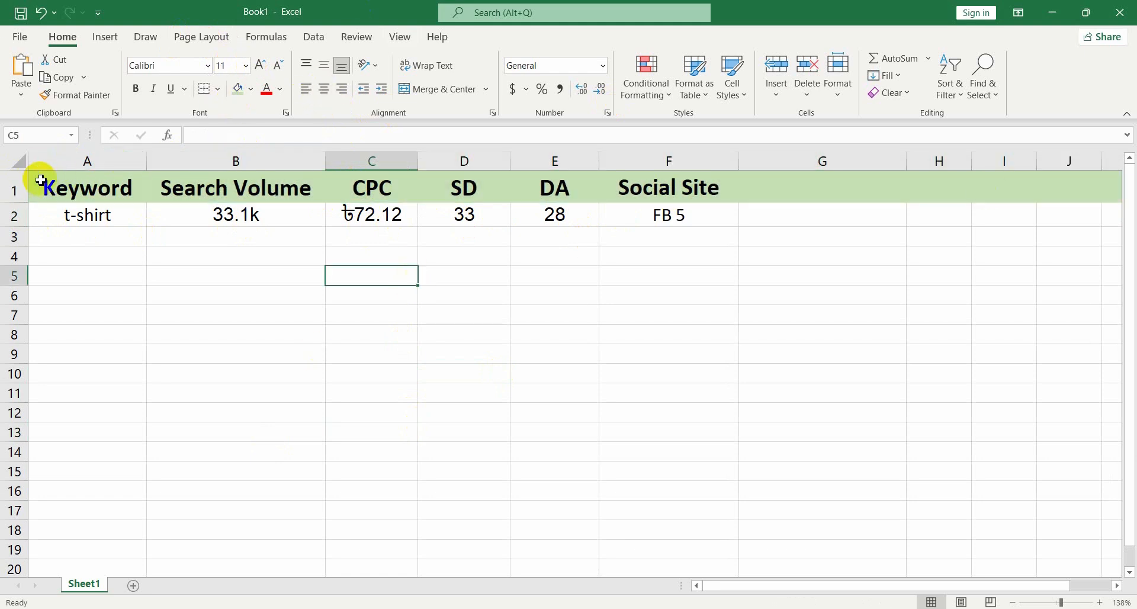
Apply all borders to the table range A1:F11
{"action": "left_click_drag", "start_coordinate": [41, 180], "coordinate": [648, 384]}
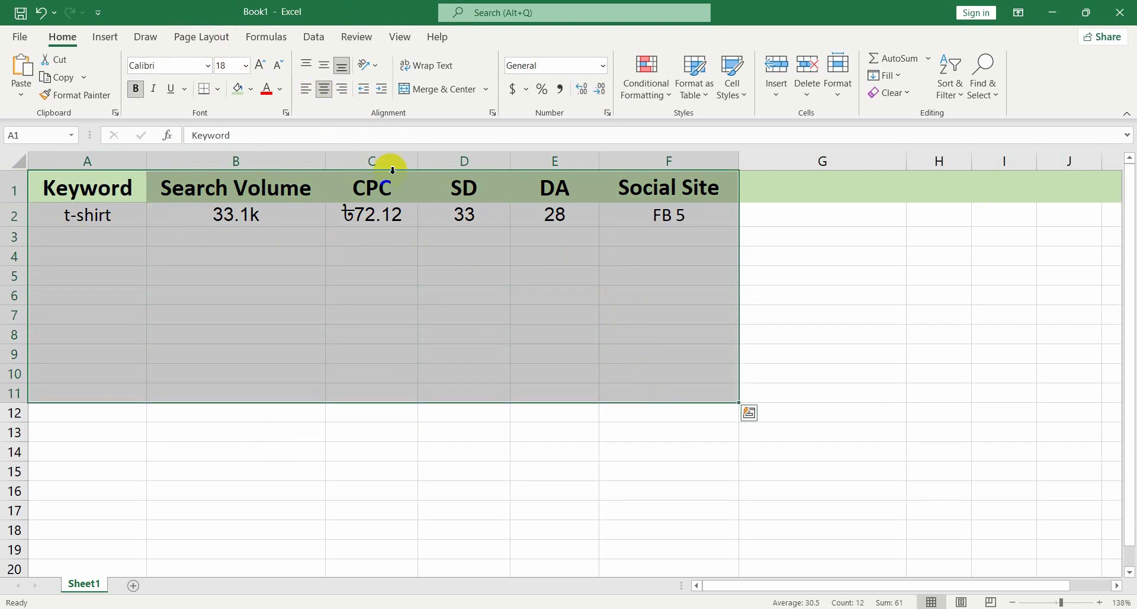
{"action": "left_click", "coordinate": [219, 89]}
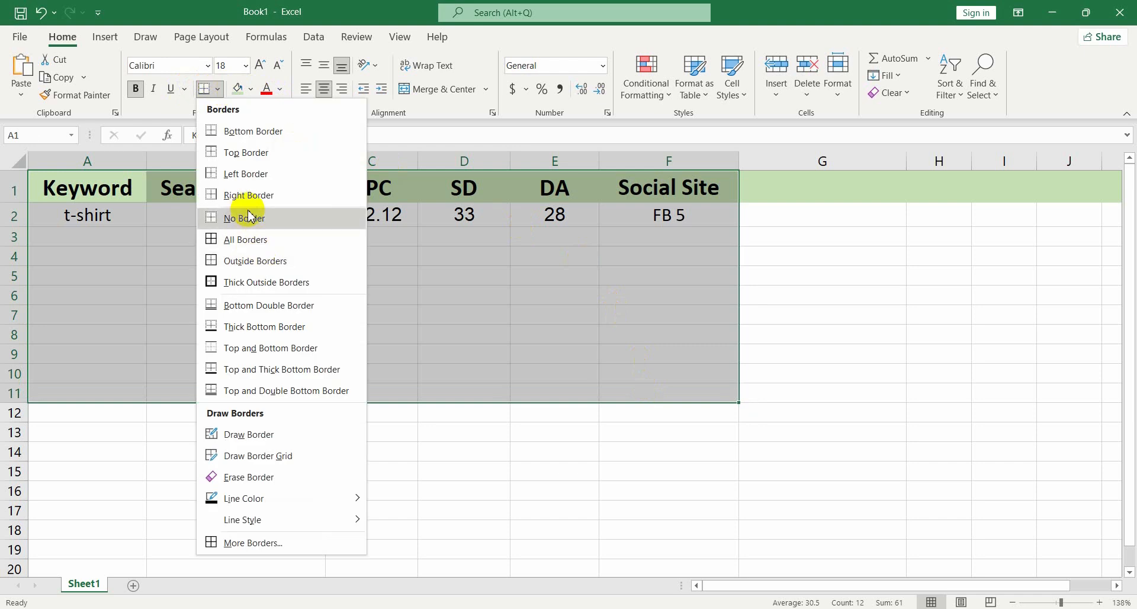
{"action": "left_click", "coordinate": [255, 240]}
{"action": "left_click", "coordinate": [556, 447]}
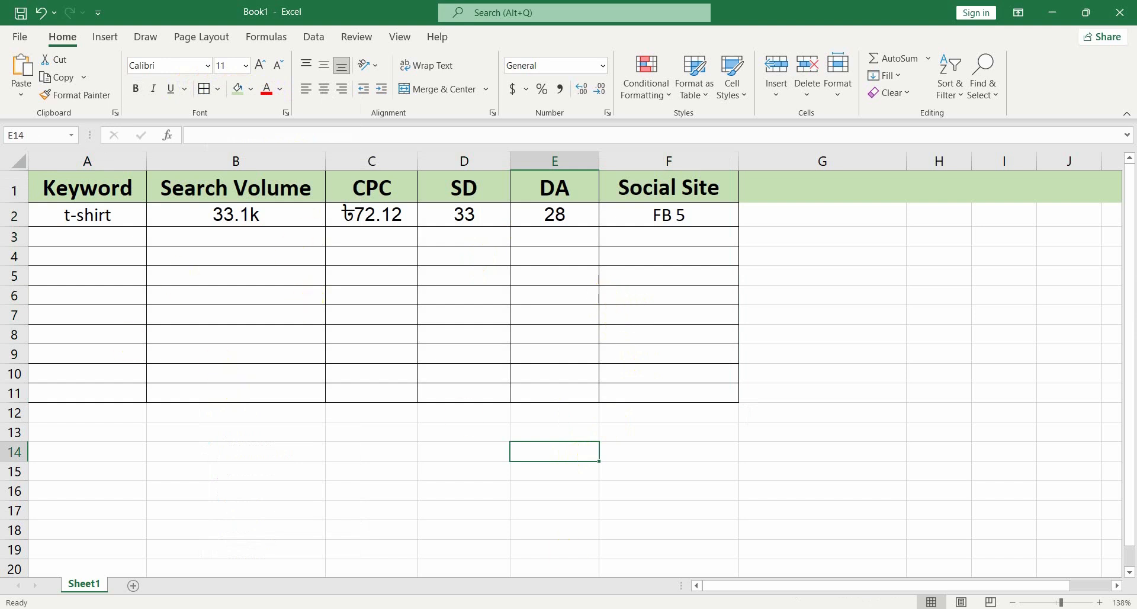
Switch to the Word brief and highlight "10 relevant keywords" in green
{"action": "key", "text": "alt+Tab"}
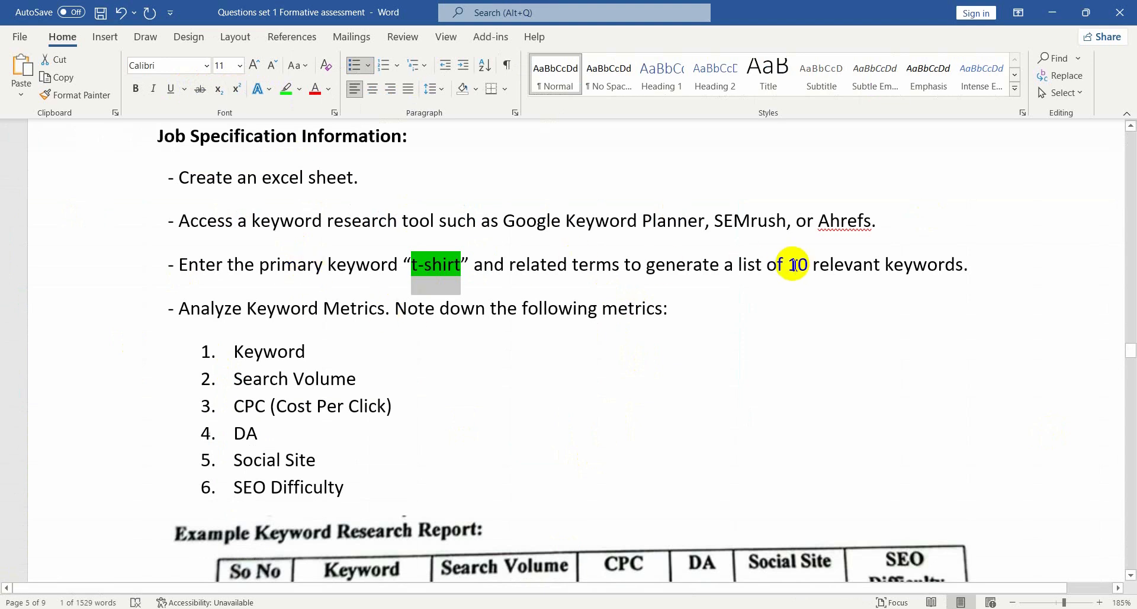
{"action": "left_click_drag", "start_coordinate": [794, 265], "coordinate": [934, 264]}
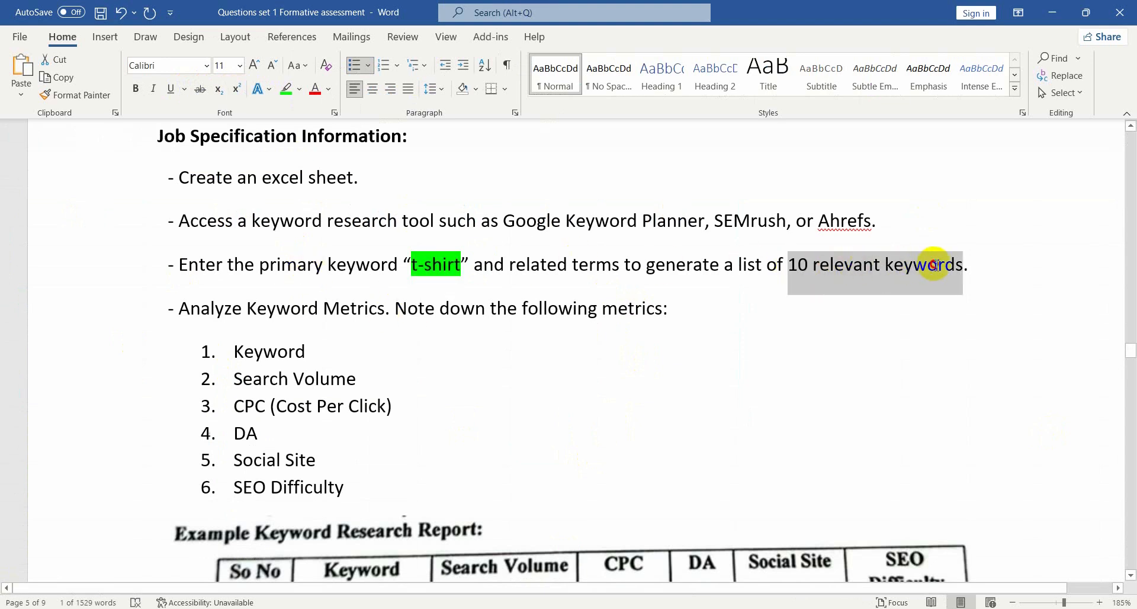
{"action": "left_click", "coordinate": [290, 90]}
{"action": "left_click", "coordinate": [826, 457]}
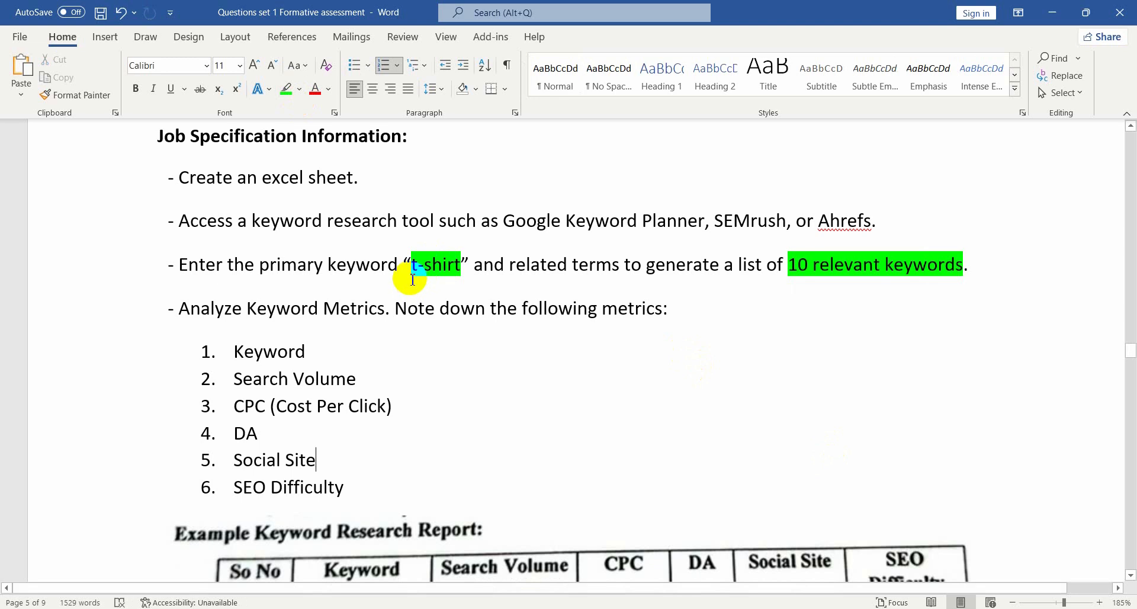
Return to the browser, remove "social site" from the query and search Google for "t-shirt" again
{"action": "key", "text": "alt+Tab"}
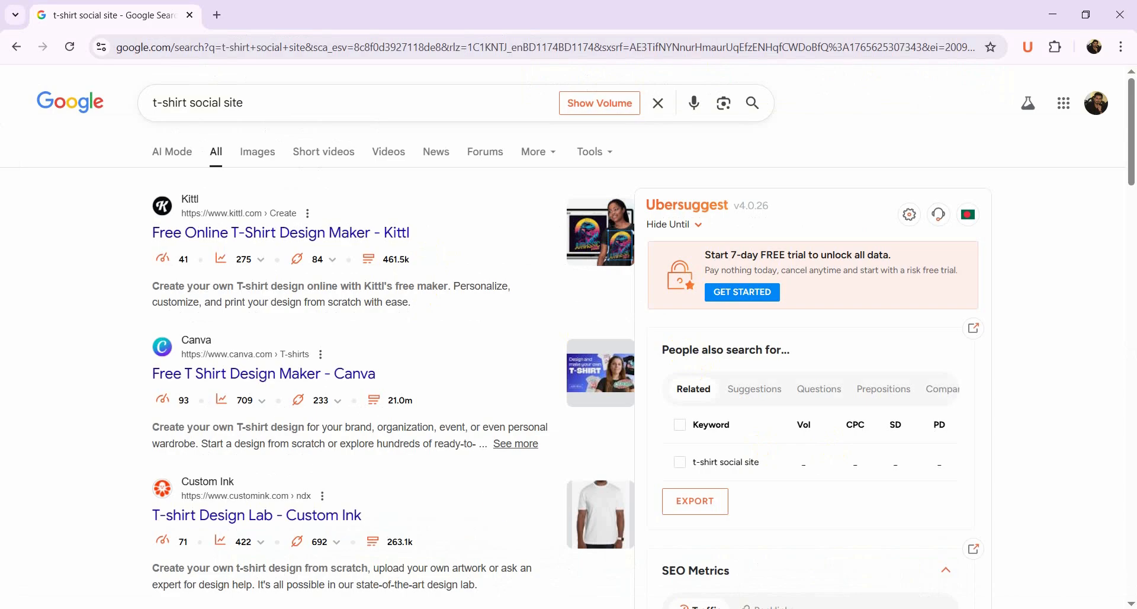
{"action": "scroll", "coordinate": [816, 338], "scroll_direction": "down", "scroll_amount": 2}
{"action": "scroll", "coordinate": [837, 343], "scroll_direction": "down", "scroll_amount": 5}
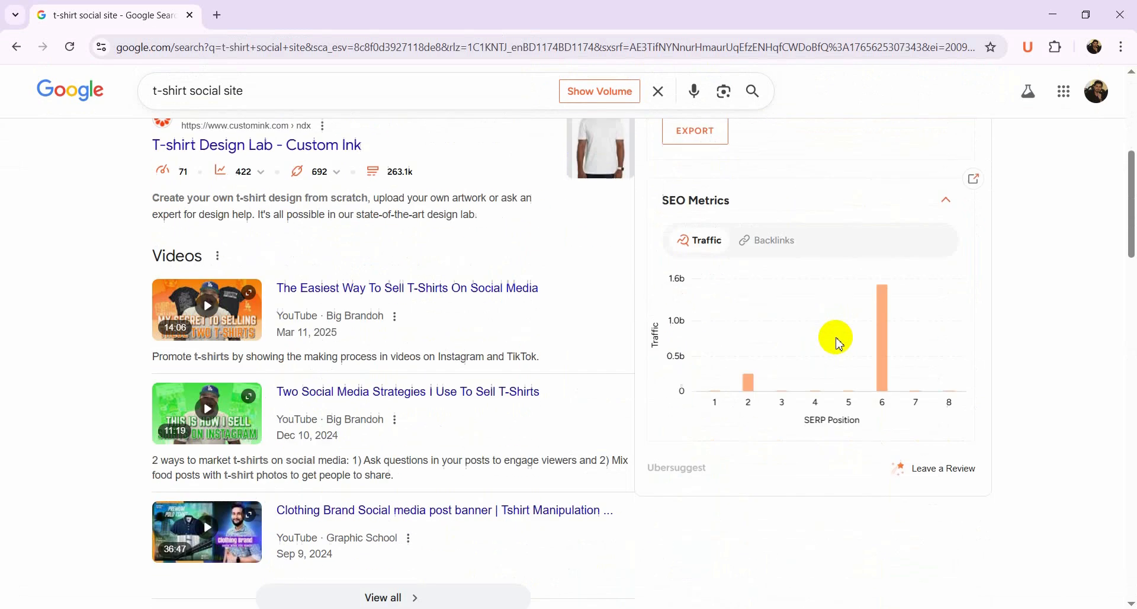
{"action": "scroll", "coordinate": [838, 340], "scroll_direction": "up", "scroll_amount": 9}
{"action": "scroll", "coordinate": [835, 338], "scroll_direction": "down", "scroll_amount": 2}
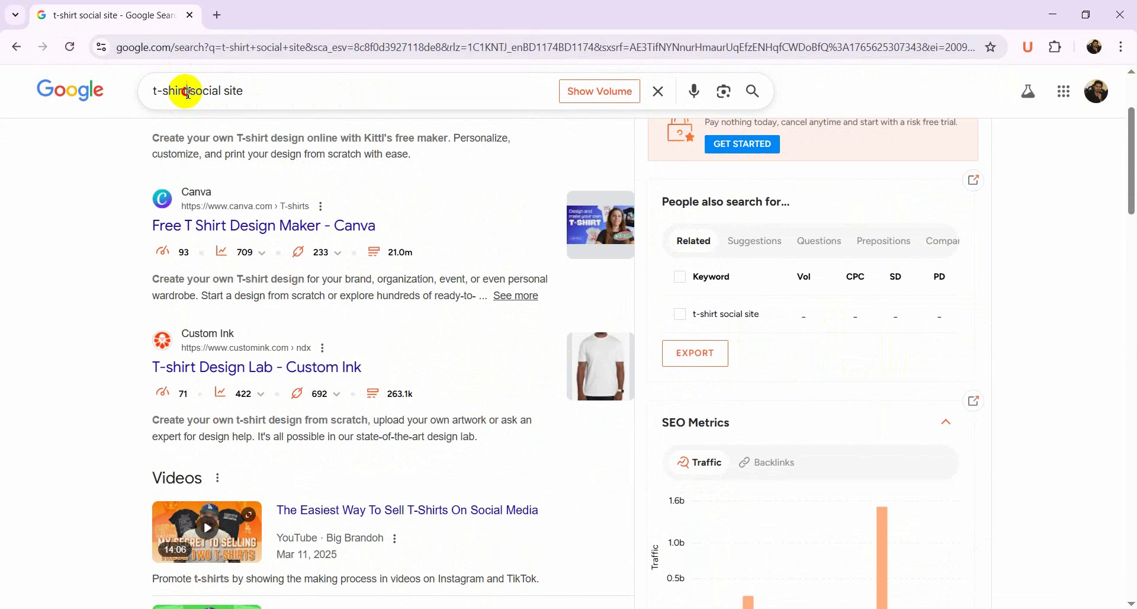
{"action": "left_click_drag", "start_coordinate": [187, 91], "coordinate": [308, 90]}
{"action": "key", "text": "BackSpace"}
{"action": "key", "text": "Return"}
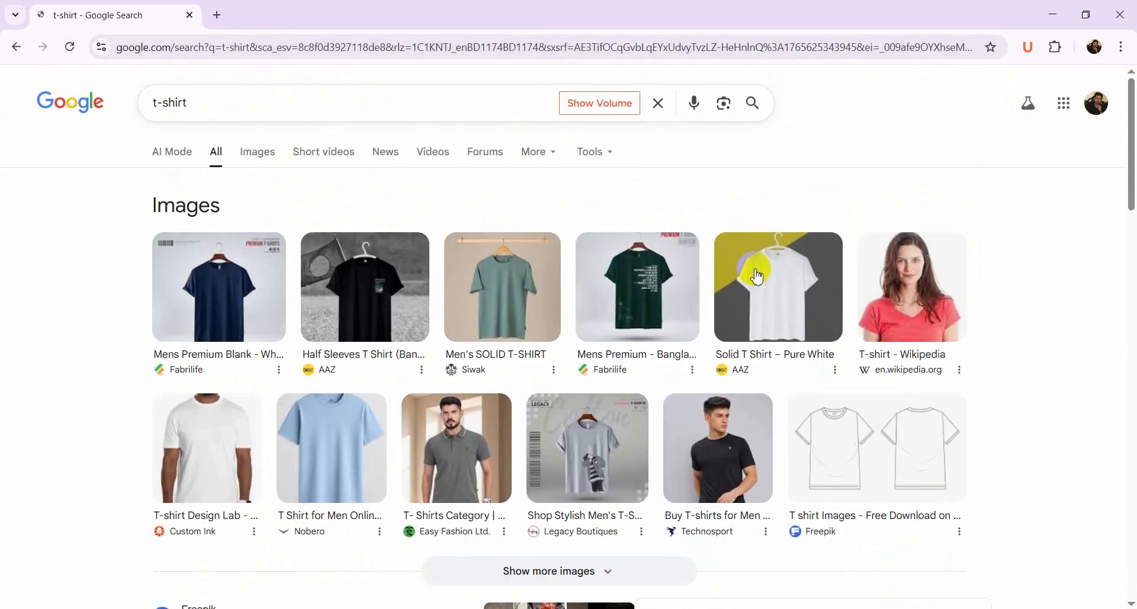
Copy the "t shirt t shirt" row with its volume, CPC and SD from the related keywords list
{"action": "scroll", "coordinate": [870, 284], "scroll_direction": "down", "scroll_amount": 6}
{"action": "scroll", "coordinate": [882, 290], "scroll_direction": "down", "scroll_amount": 2}
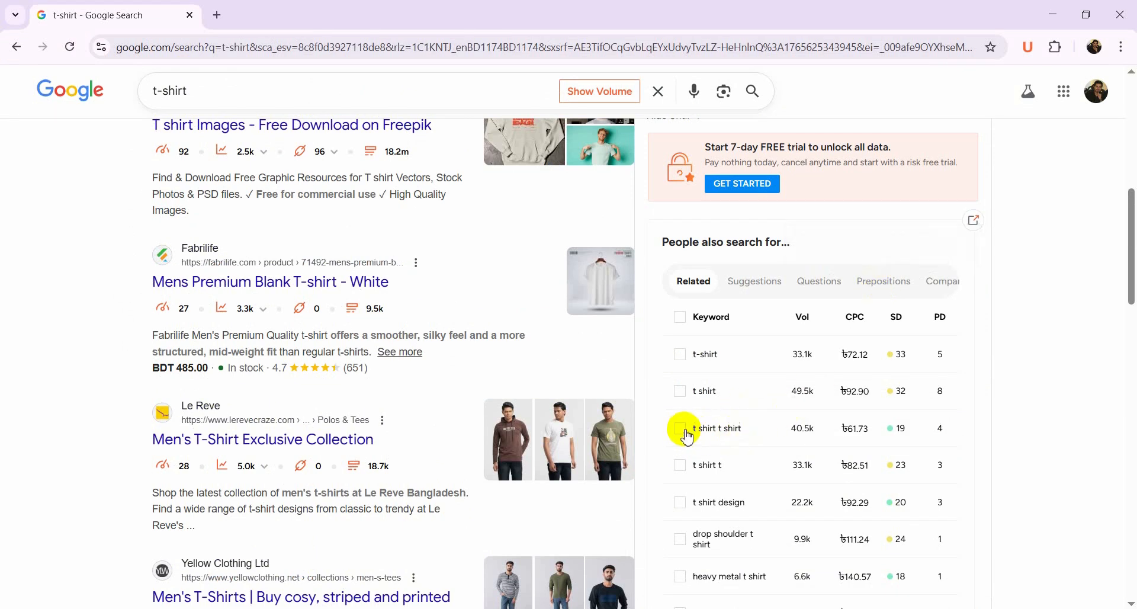
{"action": "left_click_drag", "start_coordinate": [692, 428], "coordinate": [835, 432]}
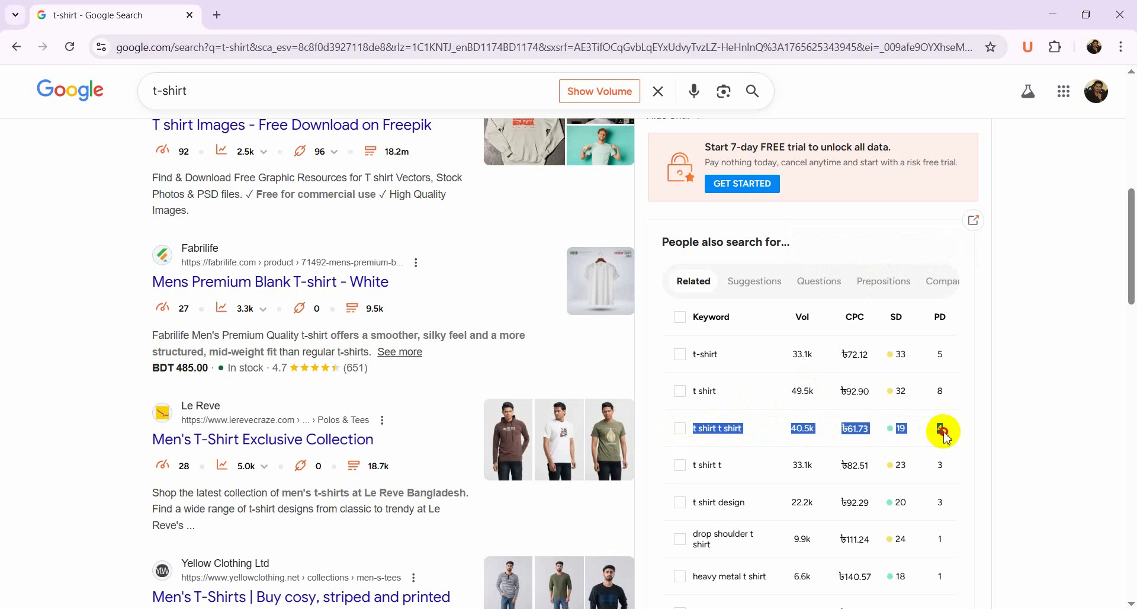
{"action": "left_click_drag", "start_coordinate": [943, 431], "coordinate": [920, 432]}
{"action": "key", "text": "ctrl+c"}
{"action": "right_click", "coordinate": [899, 437]}
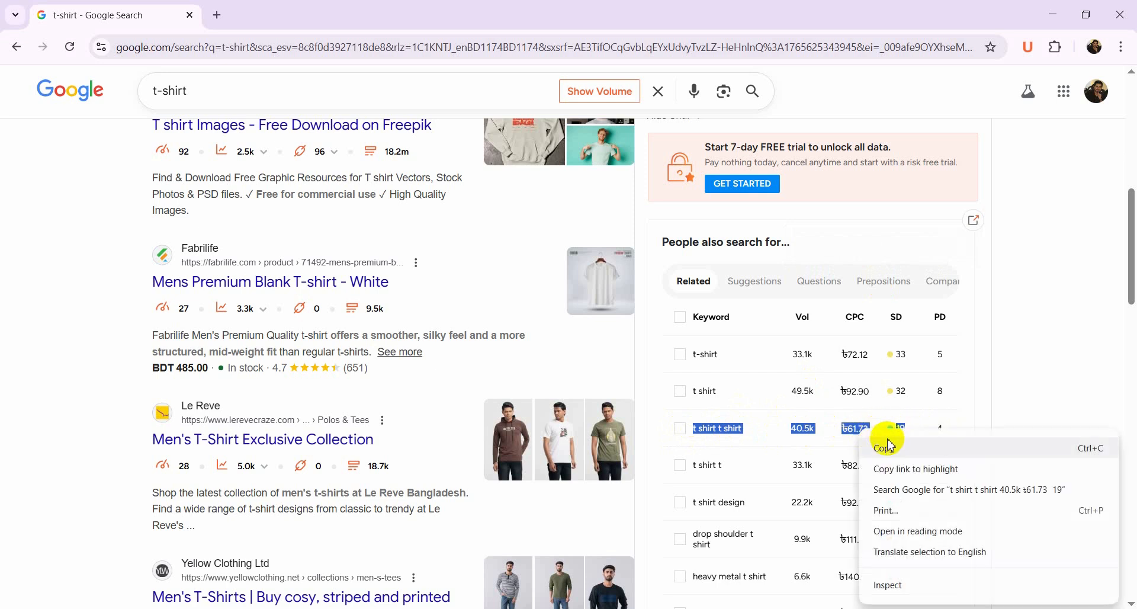
{"action": "key", "text": "Escape"}
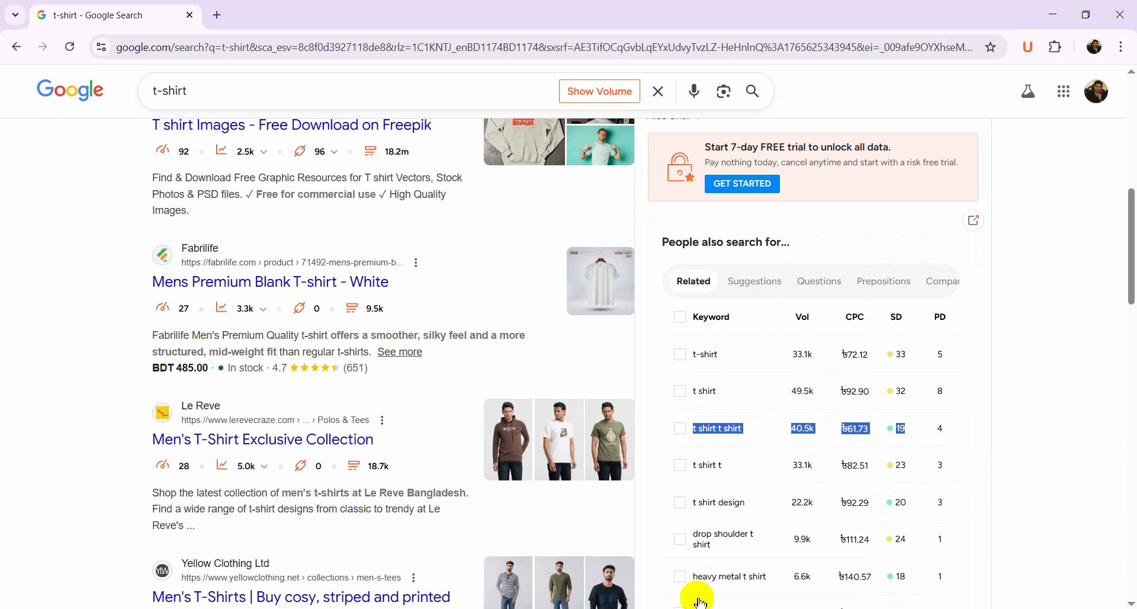
Switch to Excel and paste the copied keyword metrics into row 3 starting at A3
{"action": "key", "text": "alt+Tab"}
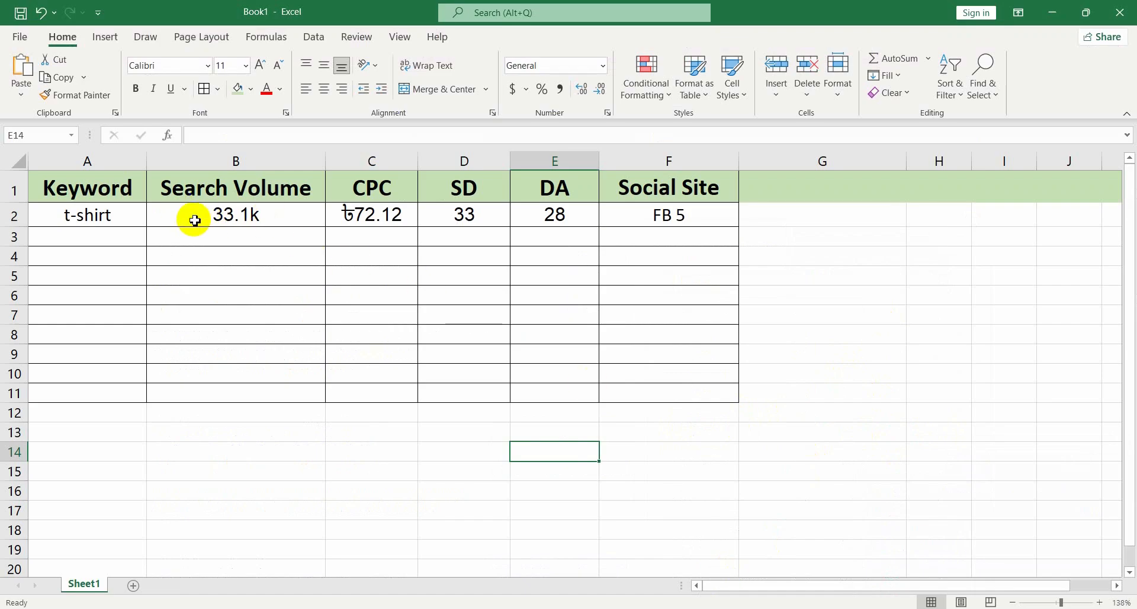
{"action": "left_click", "coordinate": [112, 236]}
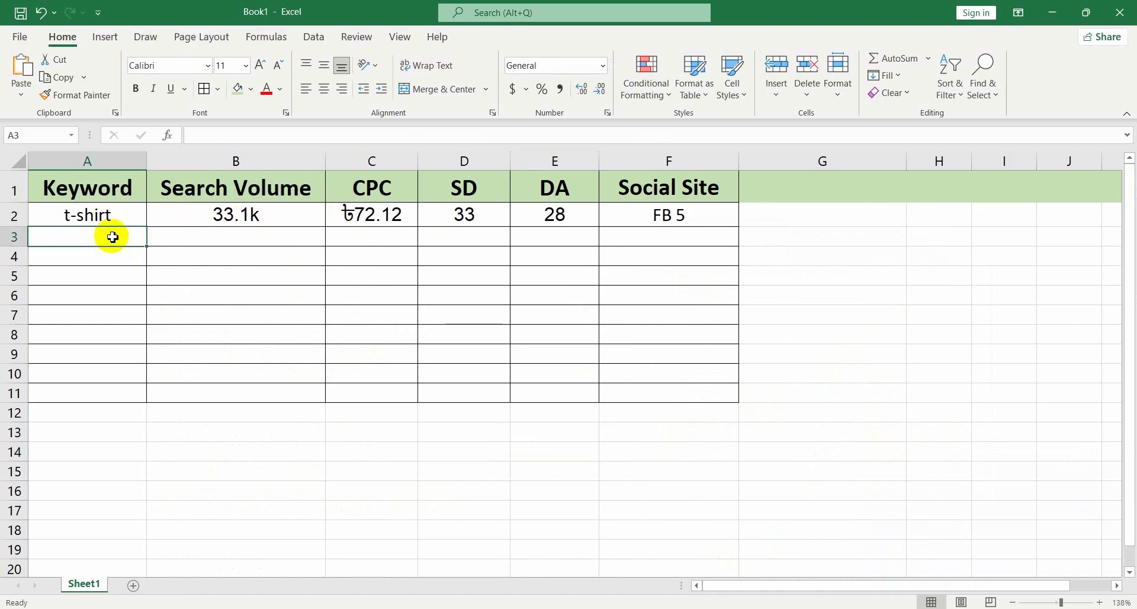
{"action": "key", "text": "ctrl+v"}
{"action": "left_click", "coordinate": [241, 320]}
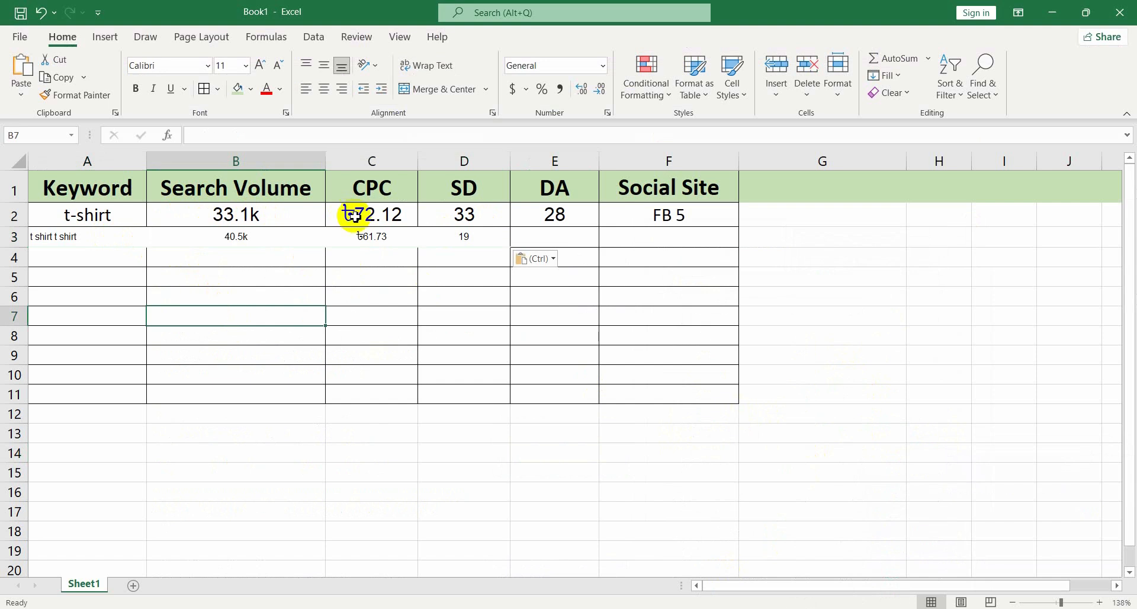
{"action": "left_click", "coordinate": [563, 237]}
{"action": "left_click", "coordinate": [725, 469]}
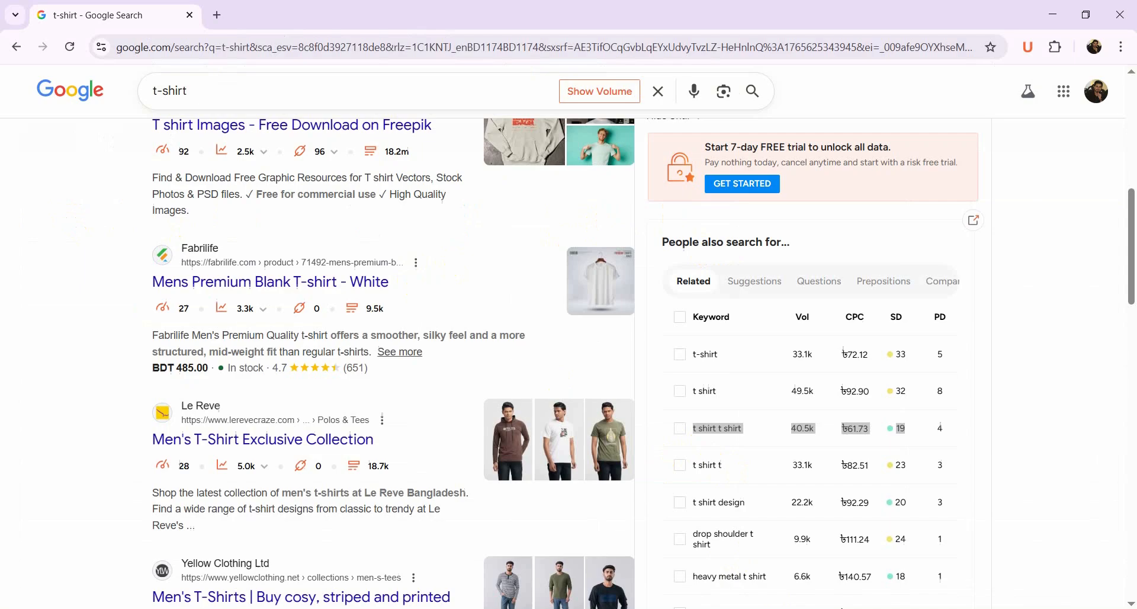
Back in the browser, copy only the keyword "t shirt t shirt"
{"action": "key", "text": "alt+Tab"}
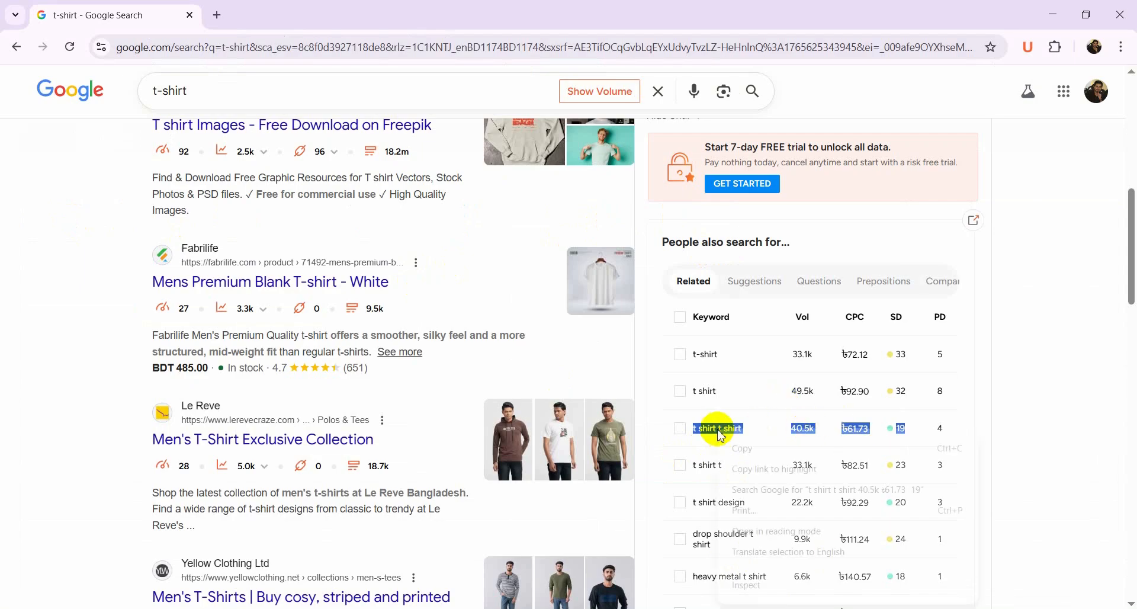
{"action": "right_click", "coordinate": [720, 432]}
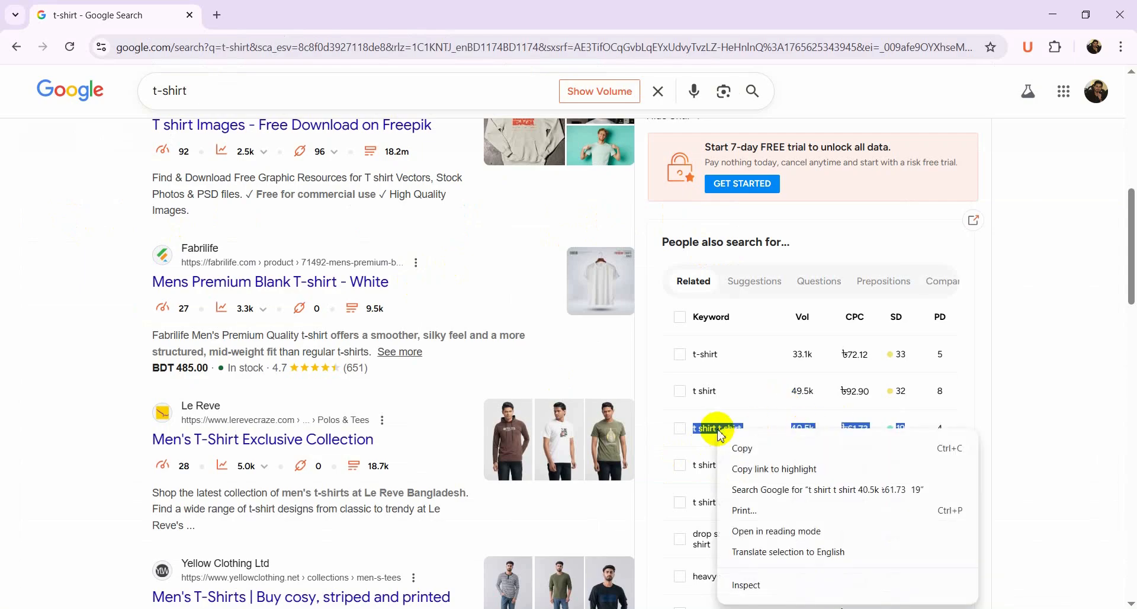
{"action": "left_click", "coordinate": [750, 456]}
{"action": "left_click", "coordinate": [745, 439]}
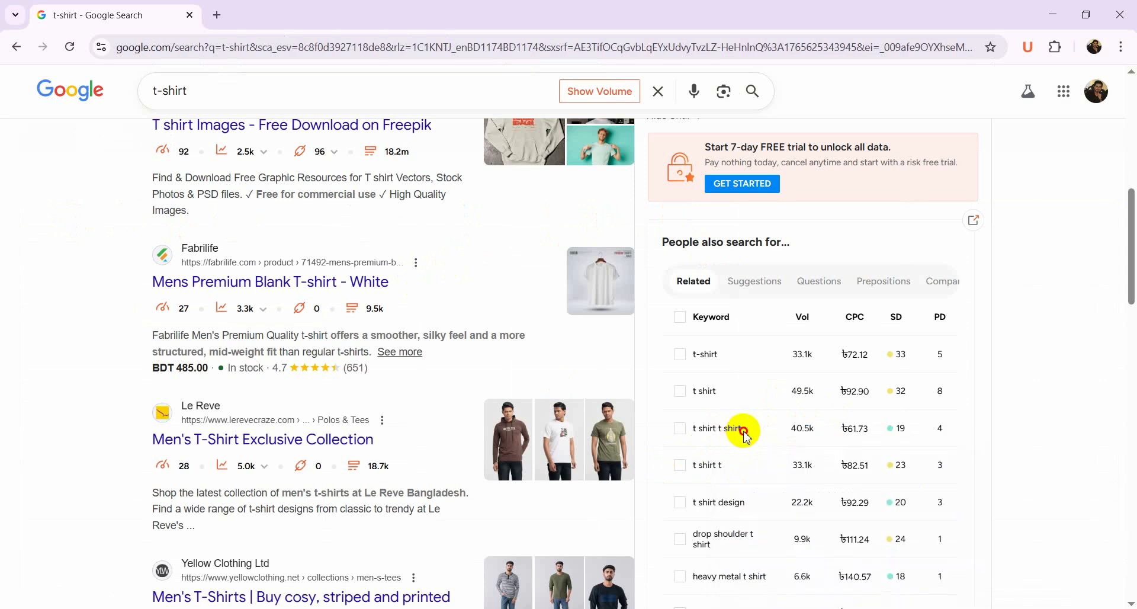
{"action": "left_click_drag", "start_coordinate": [746, 436], "coordinate": [699, 429]}
{"action": "right_click", "coordinate": [701, 430]}
{"action": "left_click", "coordinate": [713, 445]}
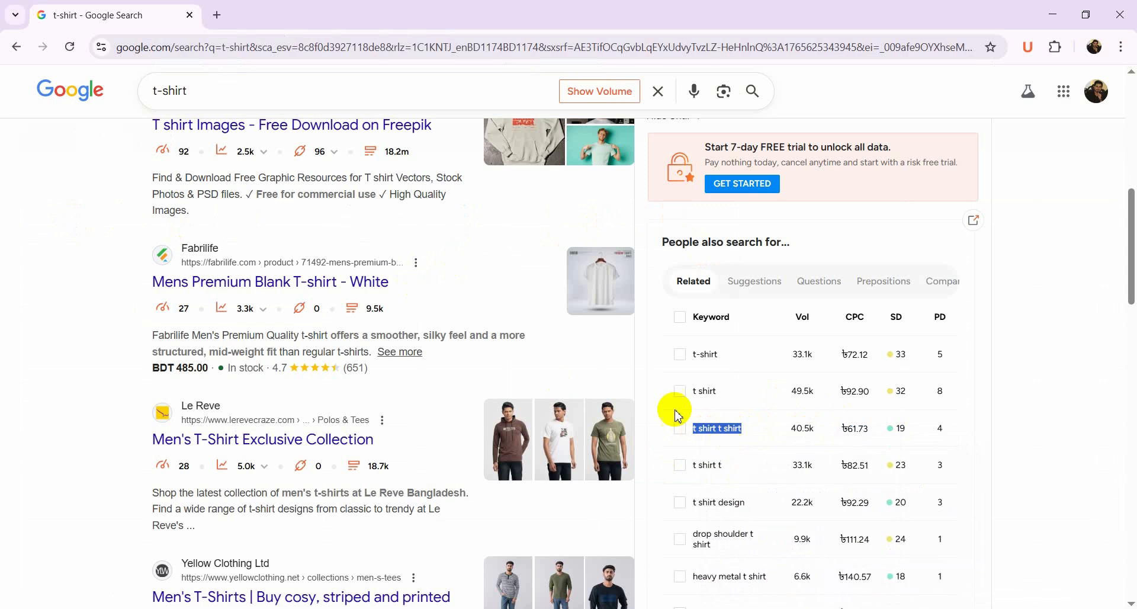
Search Google for "t shirt t shirt" and scroll to its keyword metrics
{"action": "left_click_drag", "start_coordinate": [196, 90], "coordinate": [119, 97]}
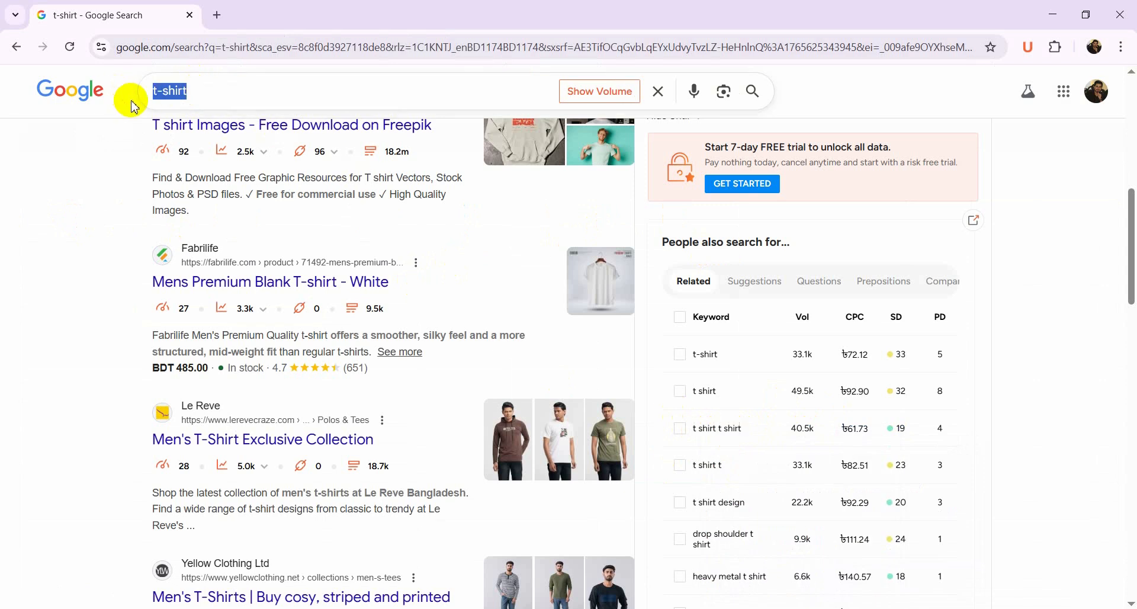
{"action": "key", "text": "ctrl+v"}
{"action": "key", "text": "Return"}
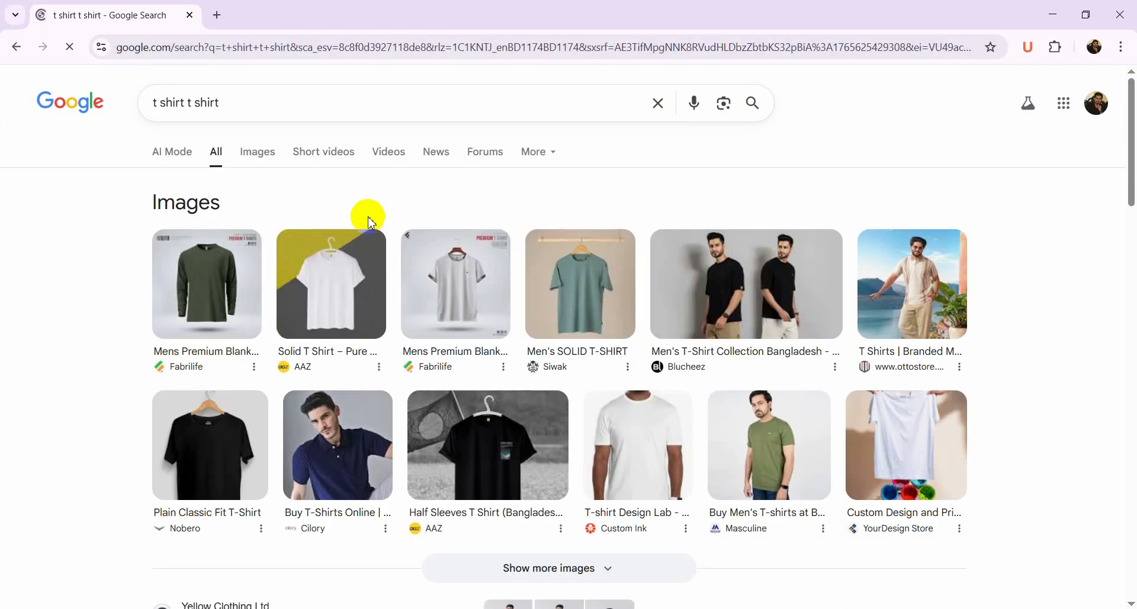
{"action": "scroll", "coordinate": [462, 319], "scroll_direction": "down", "scroll_amount": 5}
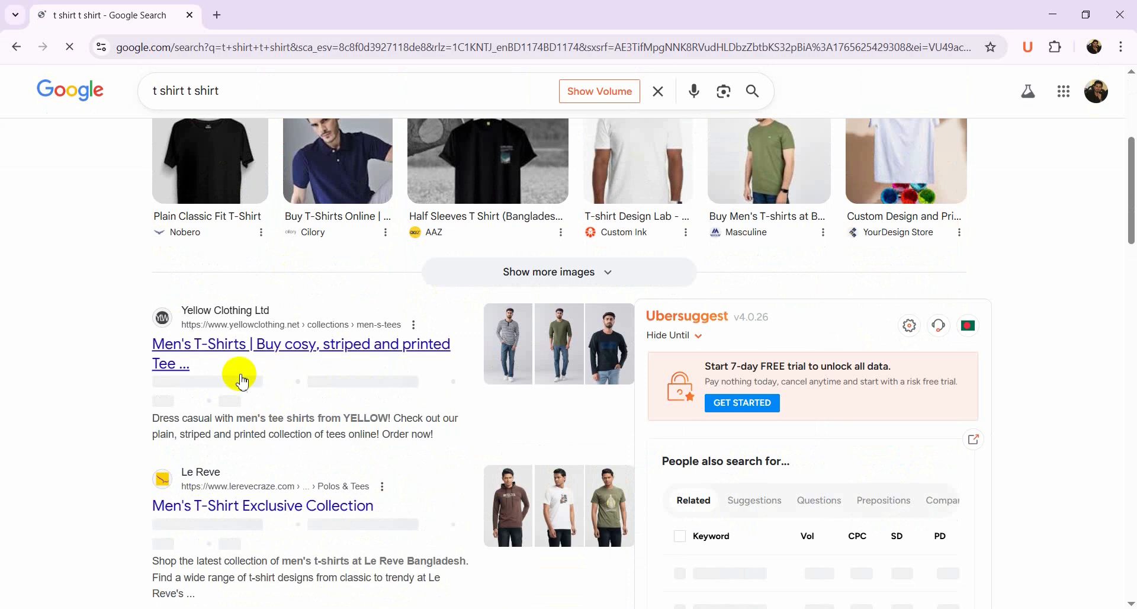
{"action": "scroll", "coordinate": [243, 355], "scroll_direction": "down", "scroll_amount": 1}
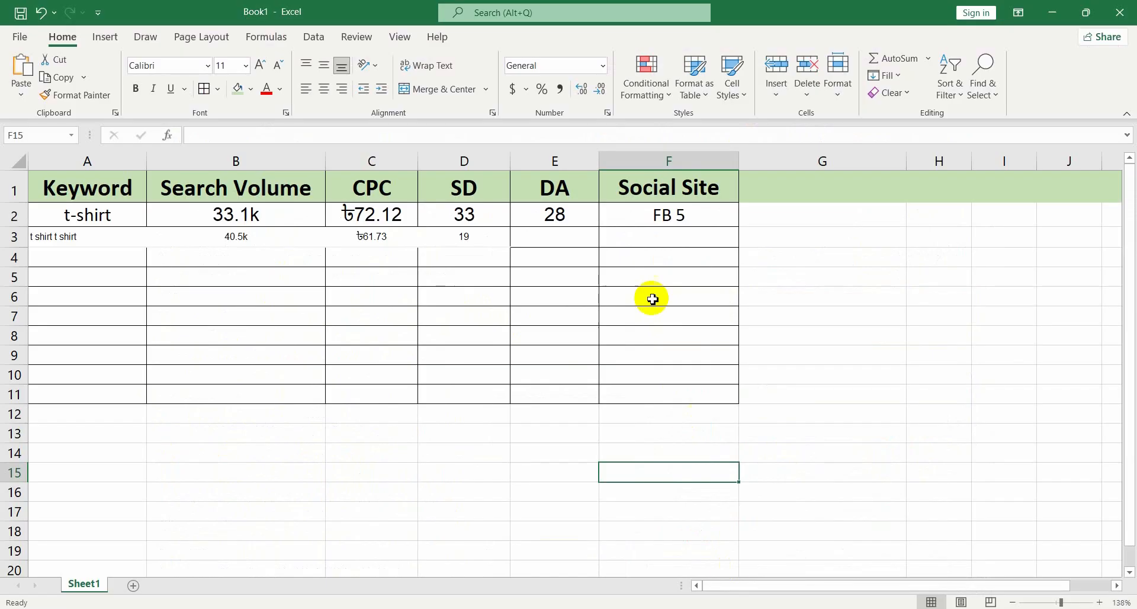
Switch to Excel and enter a DA of 28 for the "t shirt t shirt" keyword in E3
{"action": "left_click", "coordinate": [549, 237]}
{"action": "type", "text": "28"}
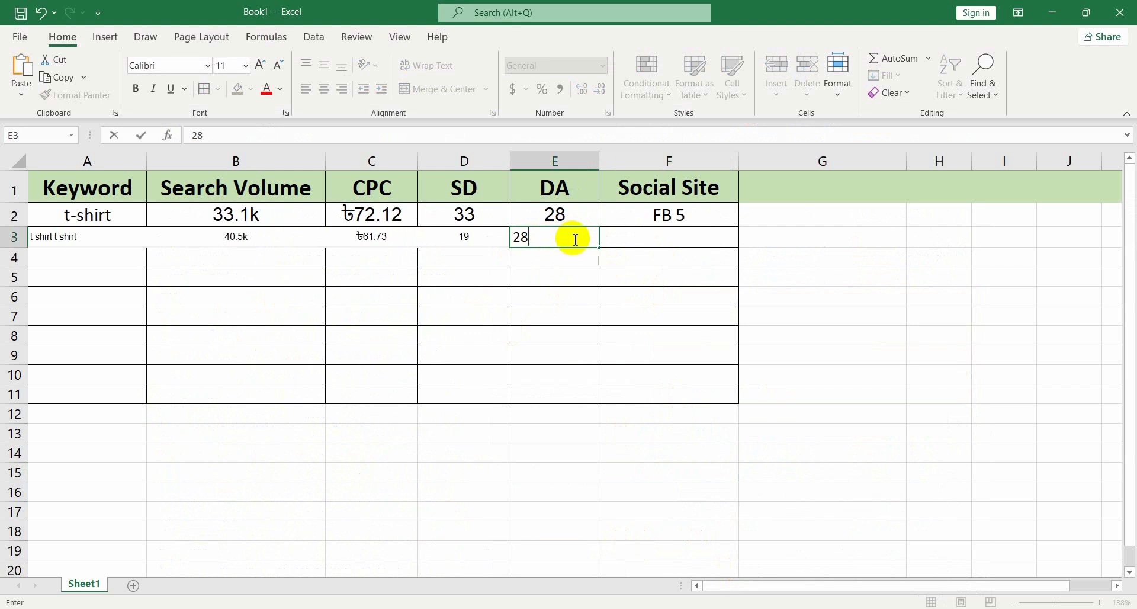
{"action": "left_click", "coordinate": [622, 355]}
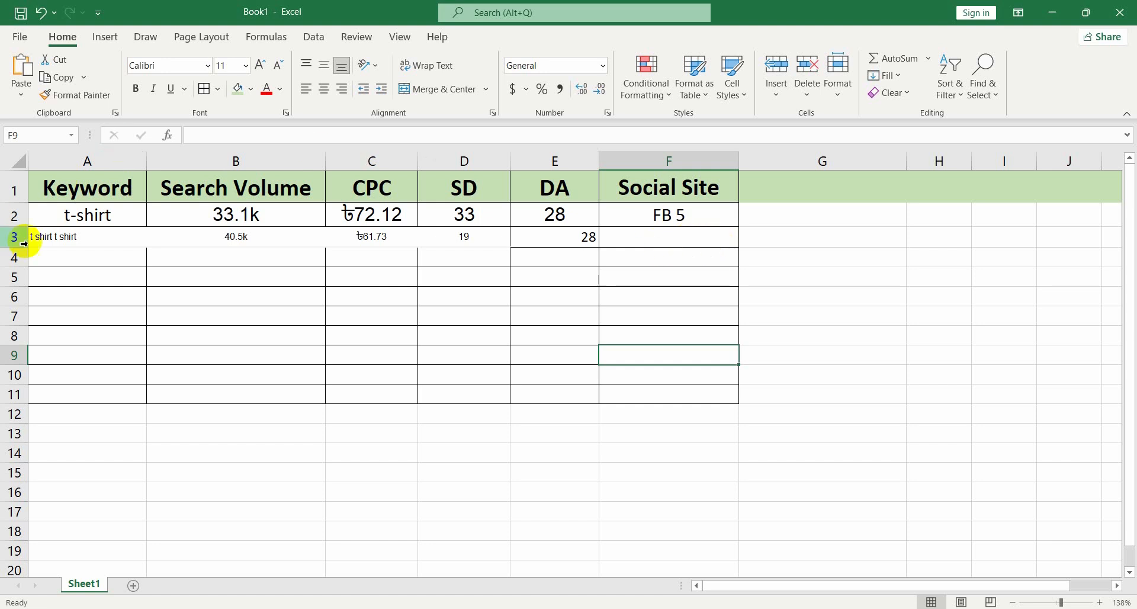
Increase the font size of row 3 to 14 so it matches the t-shirt row
{"action": "left_click", "coordinate": [83, 219]}
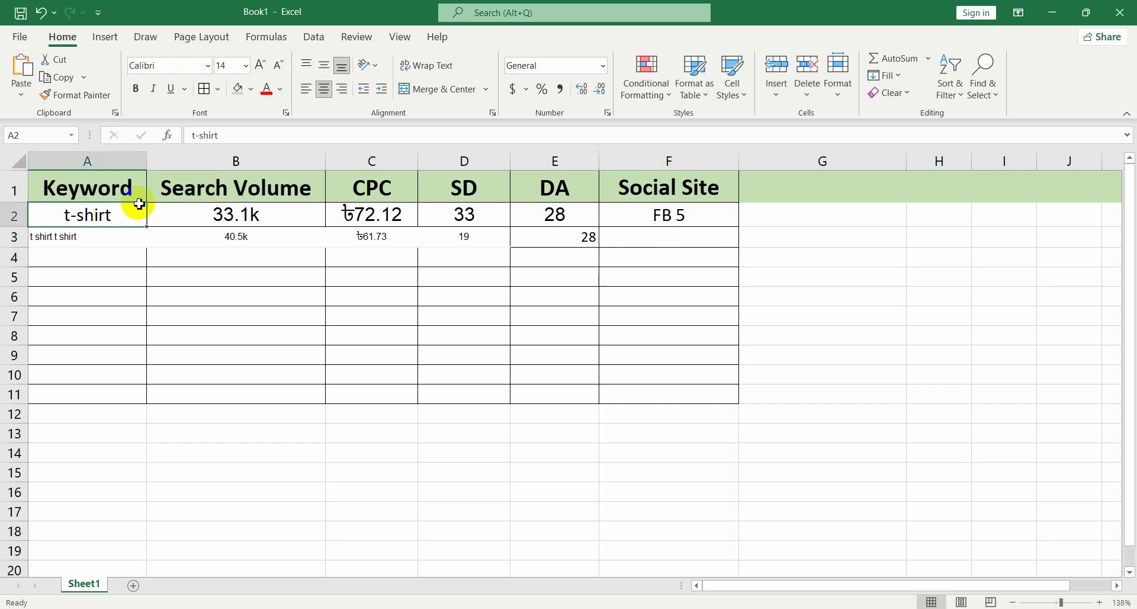
{"action": "left_click", "coordinate": [14, 238]}
{"action": "left_click", "coordinate": [261, 65]}
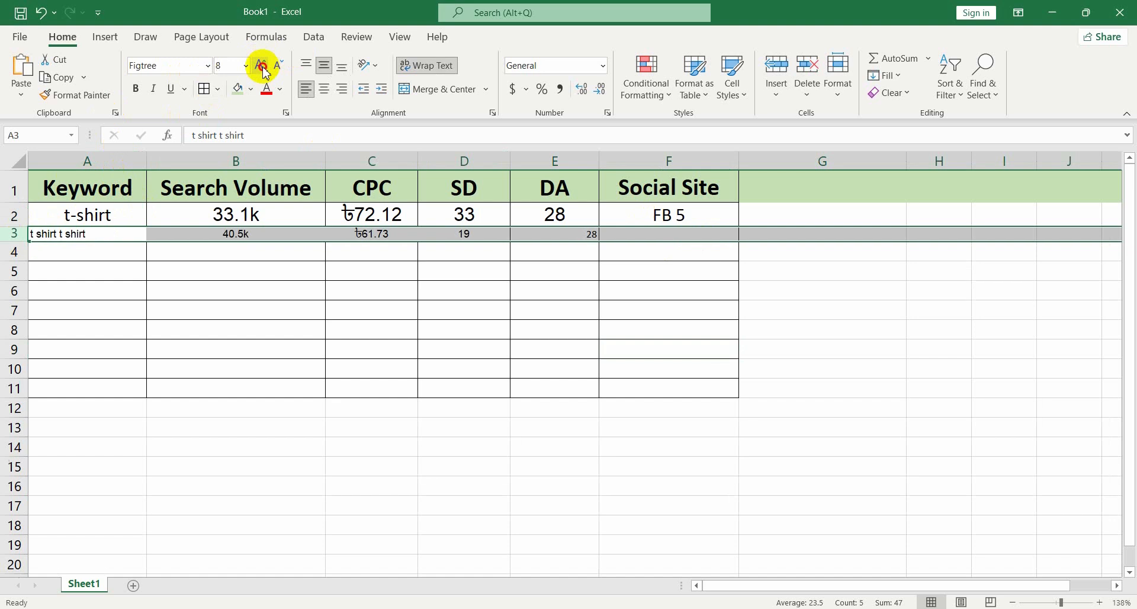
{"action": "left_click", "coordinate": [260, 65]}
{"action": "left_click", "coordinate": [261, 65]}
{"action": "left_click", "coordinate": [261, 65]}
{"action": "left_click", "coordinate": [261, 65]}
{"action": "left_click", "coordinate": [261, 65]}
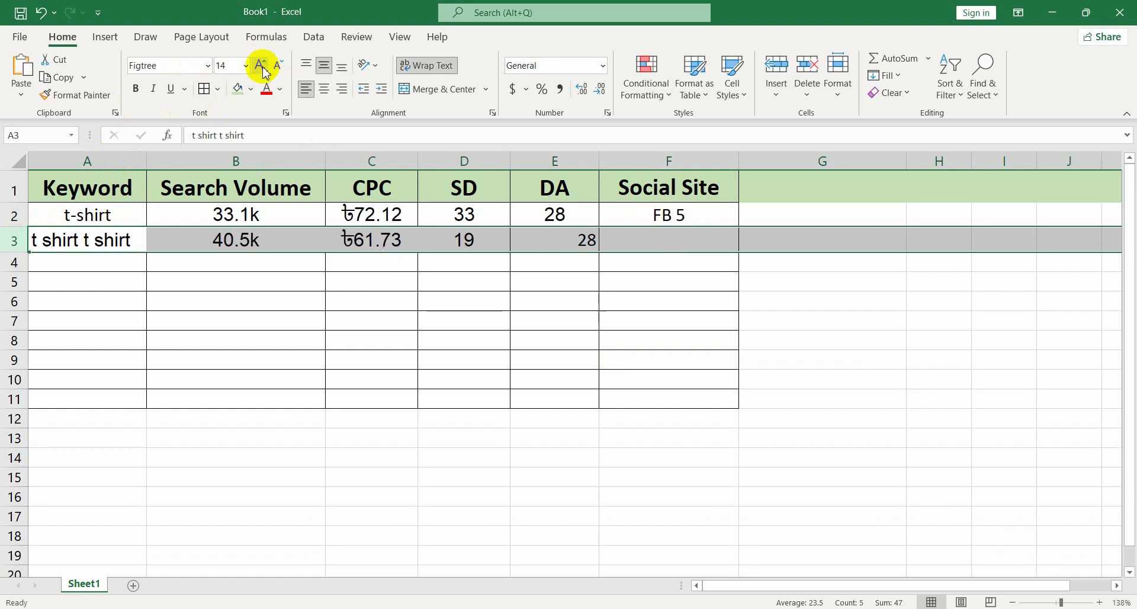
{"action": "left_click", "coordinate": [495, 435]}
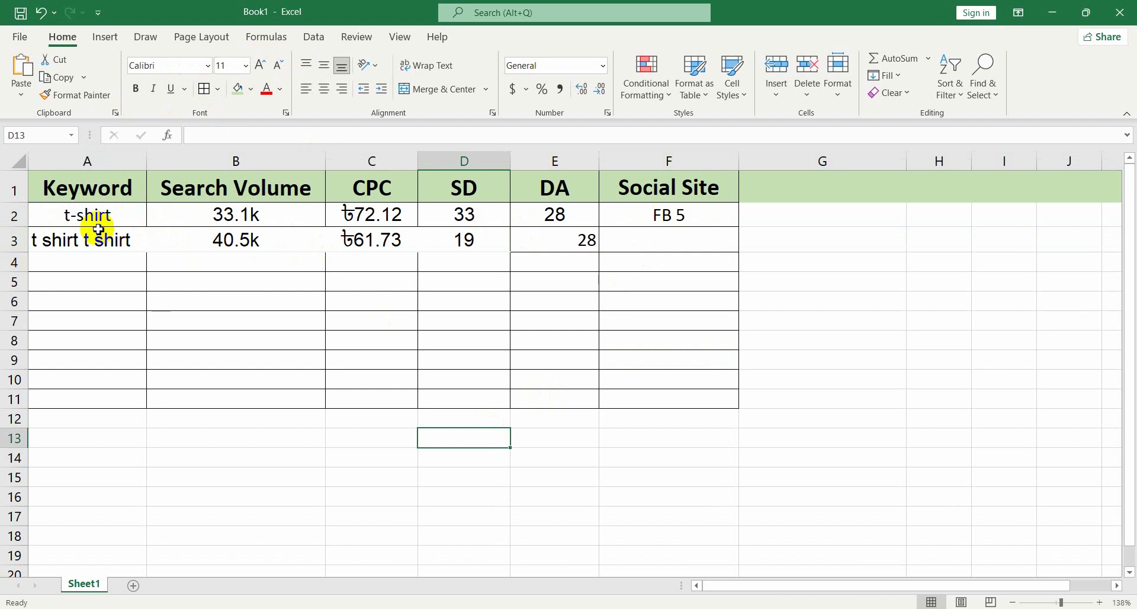
Save the workbook as Book1 on the Desktop
{"action": "left_click_drag", "start_coordinate": [57, 216], "coordinate": [678, 392]}
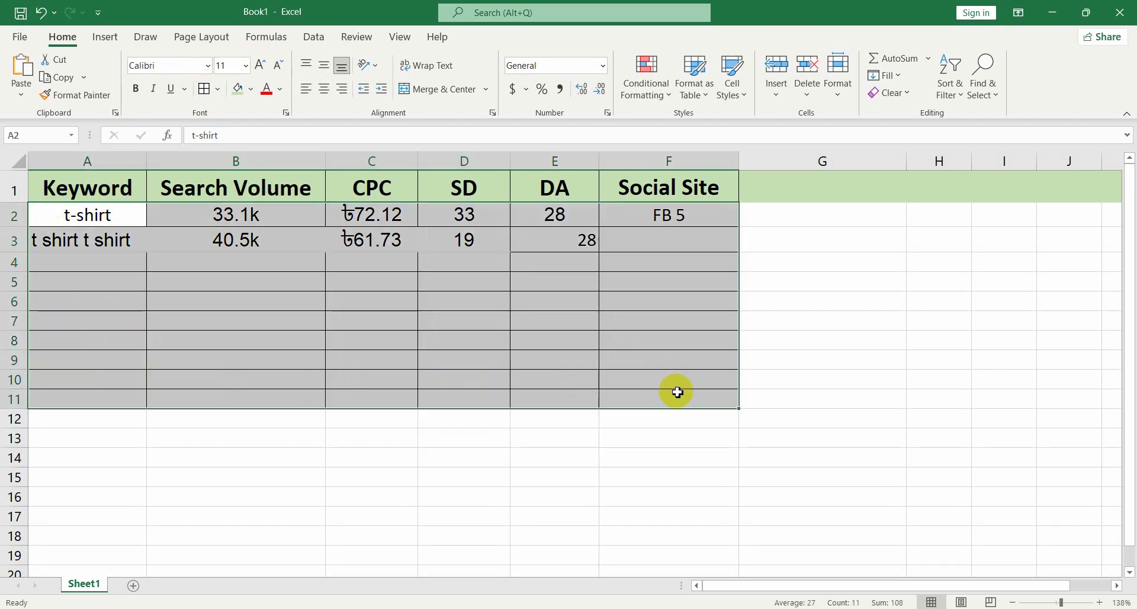
{"action": "left_click", "coordinate": [841, 258]}
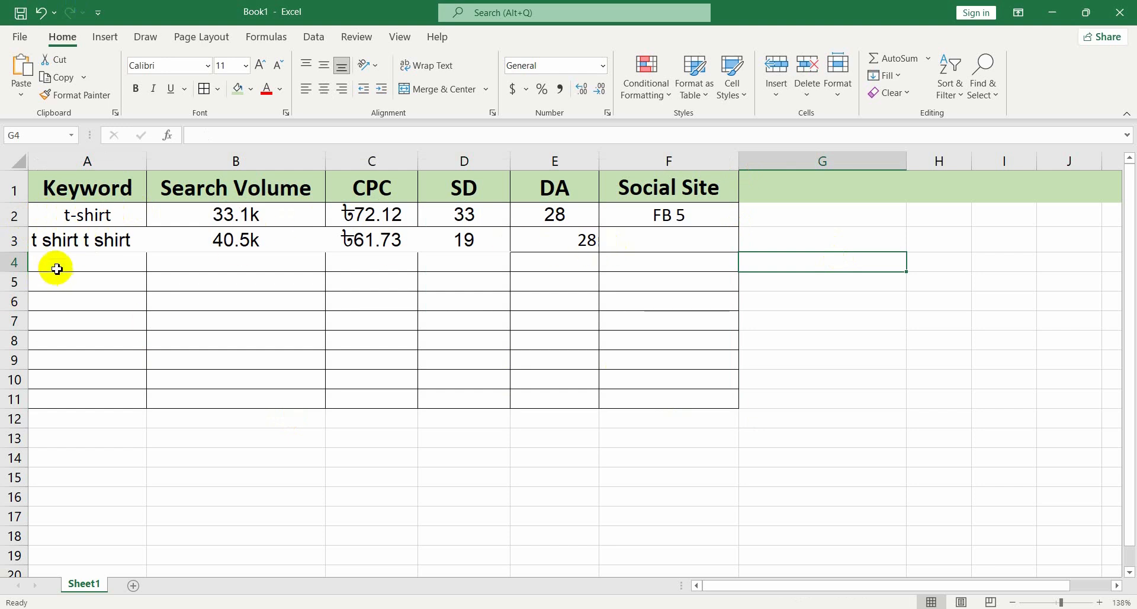
{"action": "left_click_drag", "start_coordinate": [59, 261], "coordinate": [675, 400]}
{"action": "left_click", "coordinate": [20, 37]}
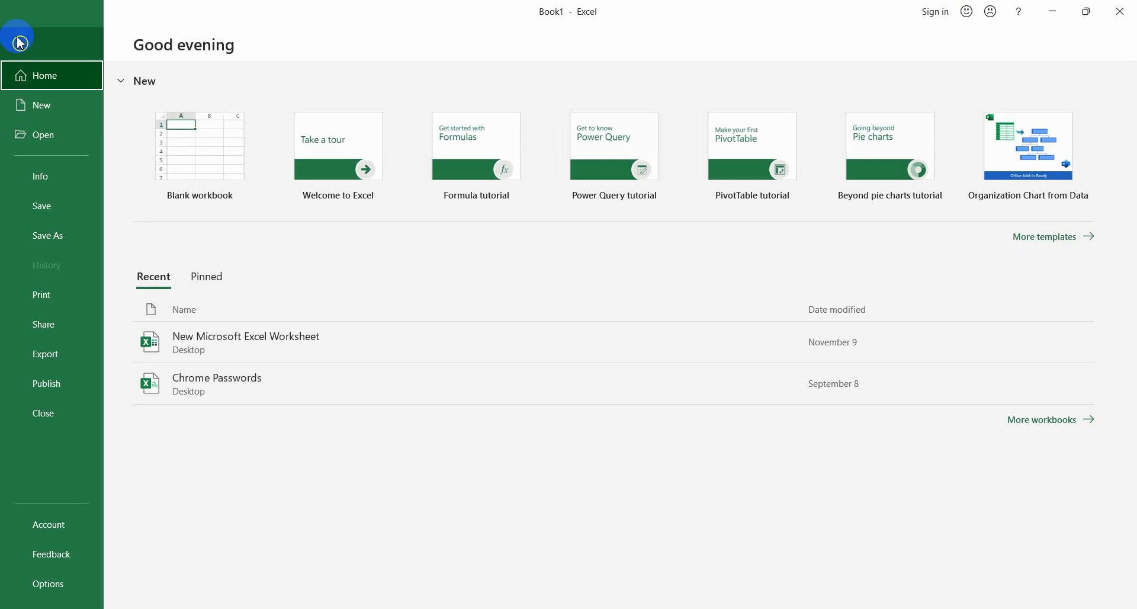
{"action": "left_click", "coordinate": [47, 215]}
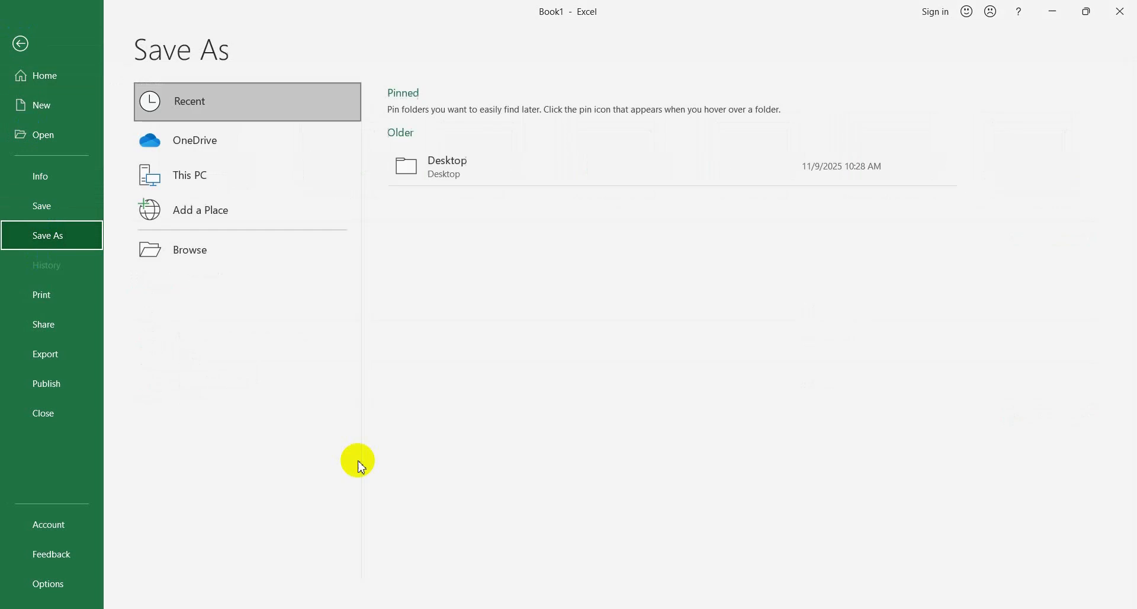
{"action": "left_click", "coordinate": [183, 252]}
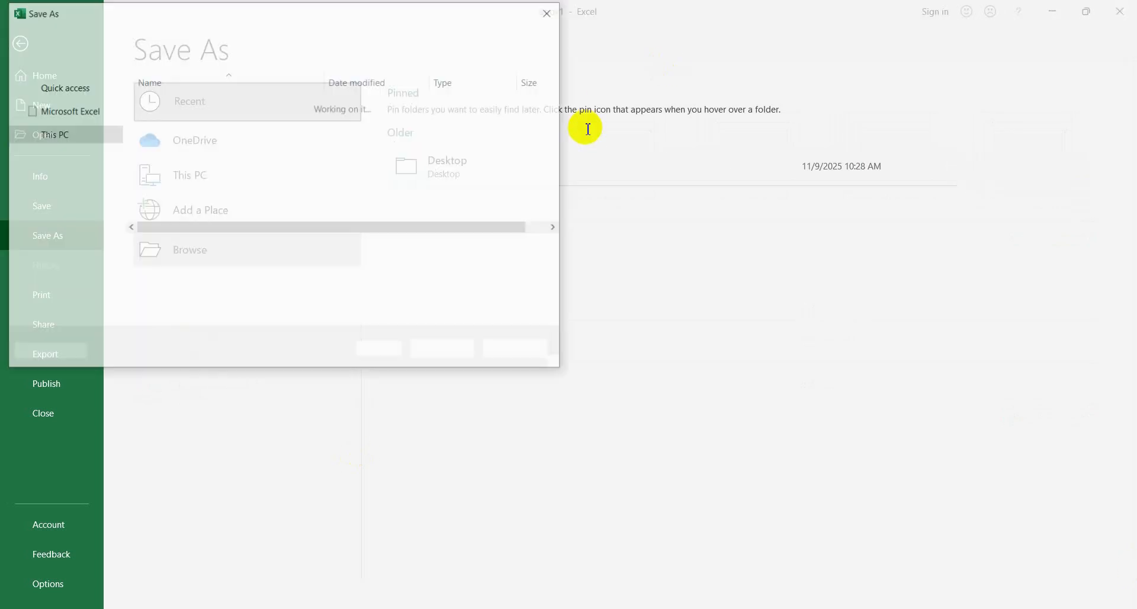
{"action": "left_click_drag", "start_coordinate": [117, 204], "coordinate": [115, 89]}
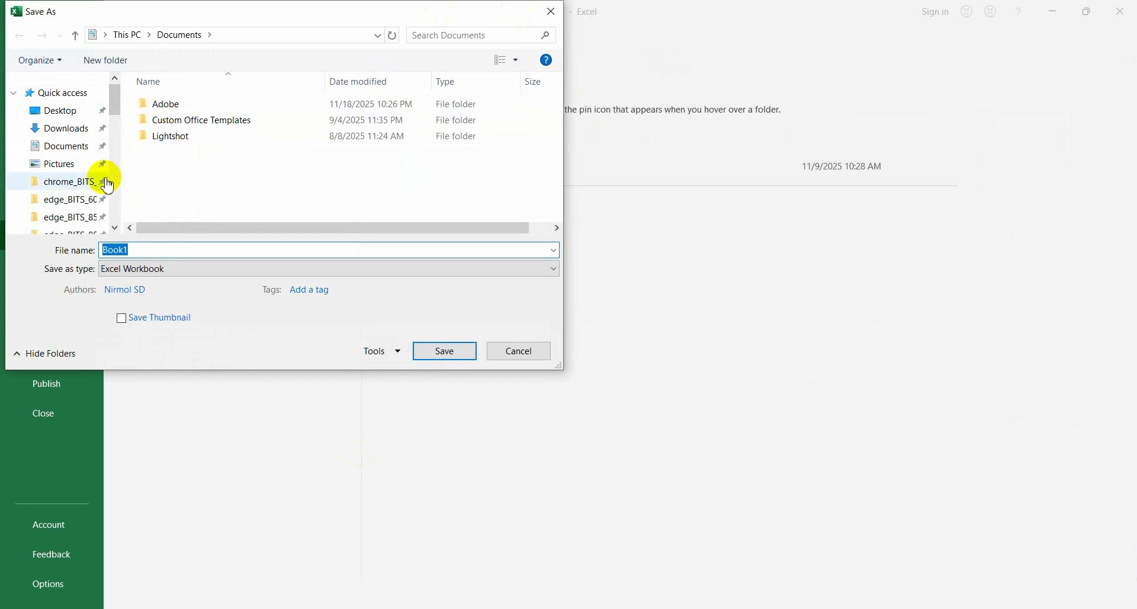
{"action": "left_click", "coordinate": [65, 110]}
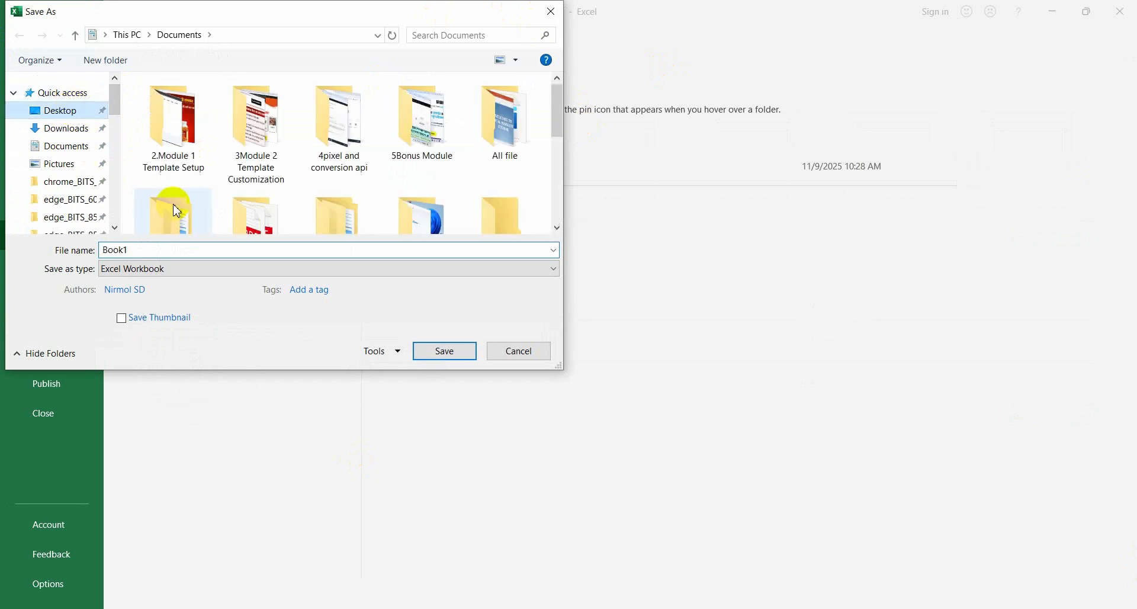
{"action": "left_click", "coordinate": [467, 358]}
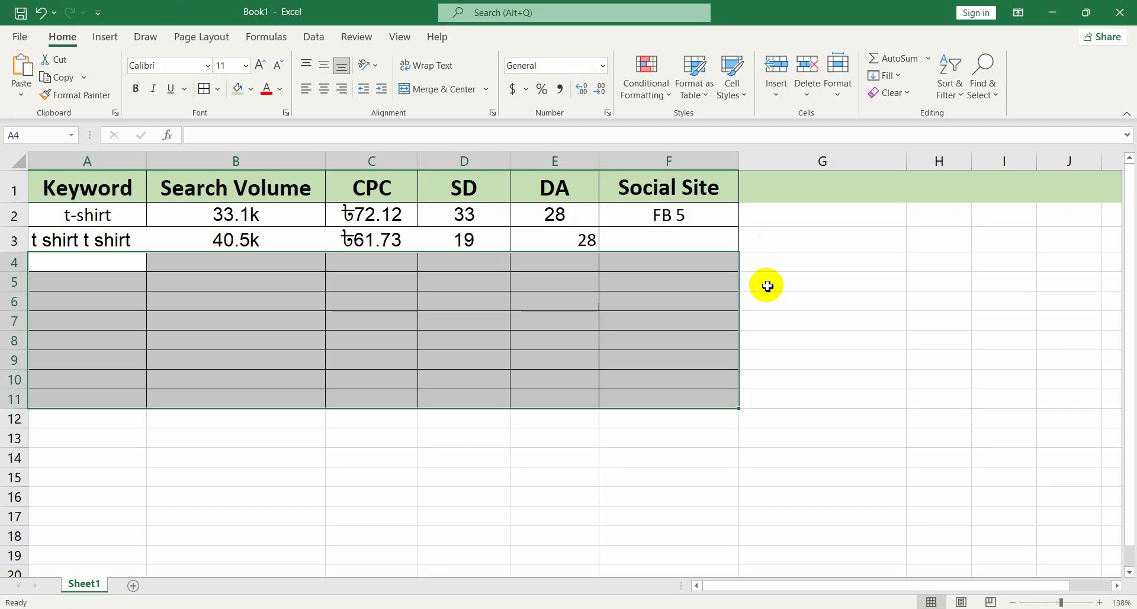
Minimize the open windows and create a new folder on the Desktop named job
{"action": "left_click", "coordinate": [1052, 12]}
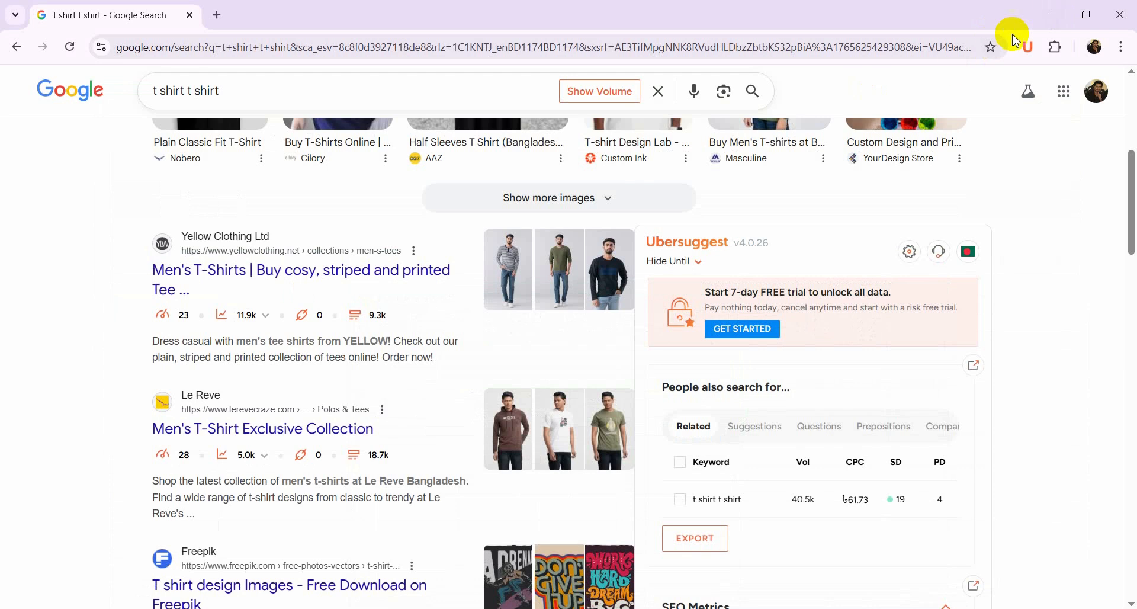
{"action": "left_click", "coordinate": [1052, 16]}
{"action": "left_click", "coordinate": [1050, 14]}
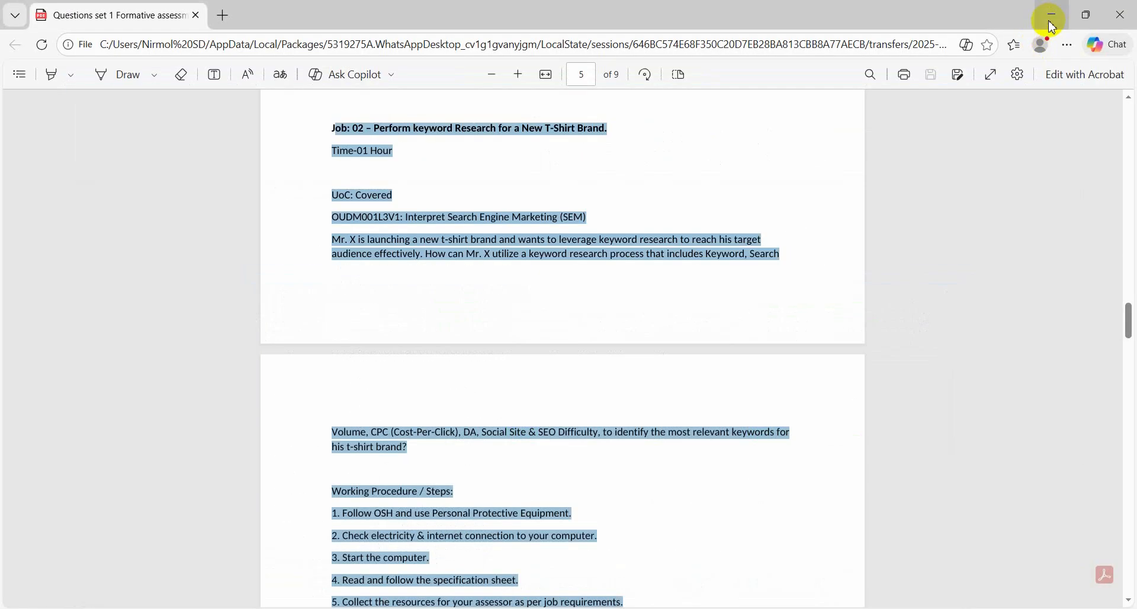
{"action": "left_click", "coordinate": [1049, 18]}
{"action": "left_click", "coordinate": [1054, 18]}
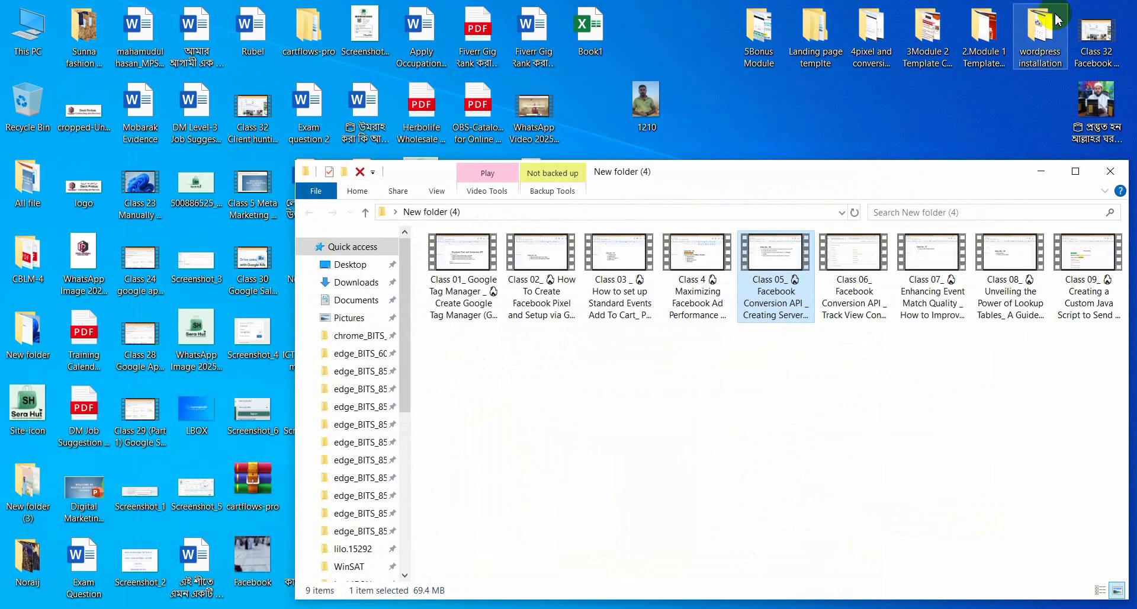
{"action": "left_click", "coordinate": [1058, 158]}
{"action": "right_click", "coordinate": [977, 399]}
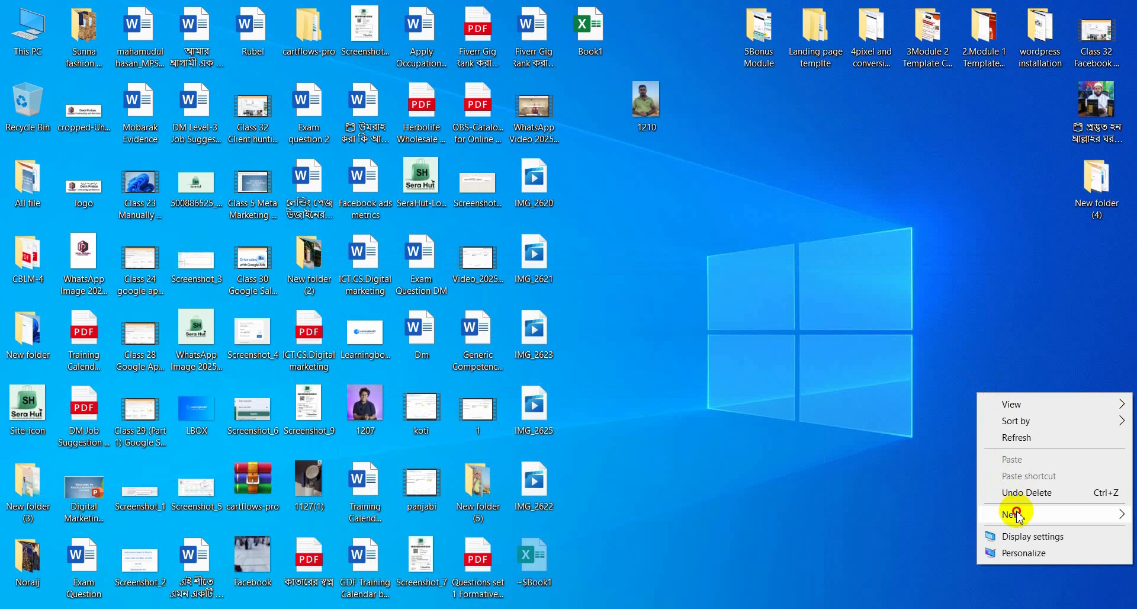
{"action": "mouse_move", "coordinate": [1015, 514]}
{"action": "left_click", "coordinate": [851, 380]}
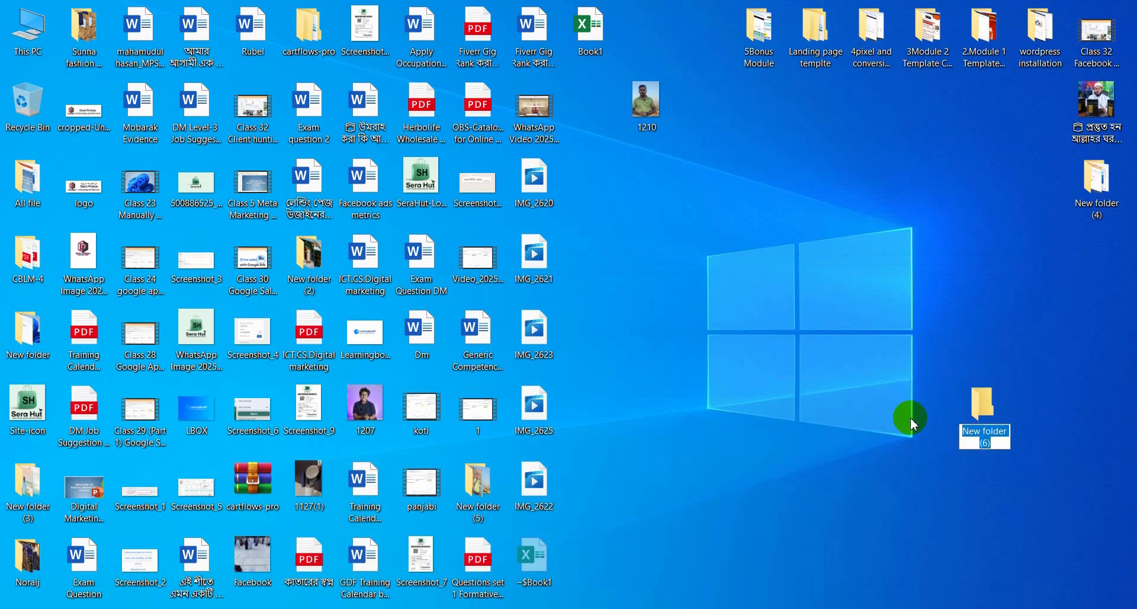
{"action": "type", "text": "j"}
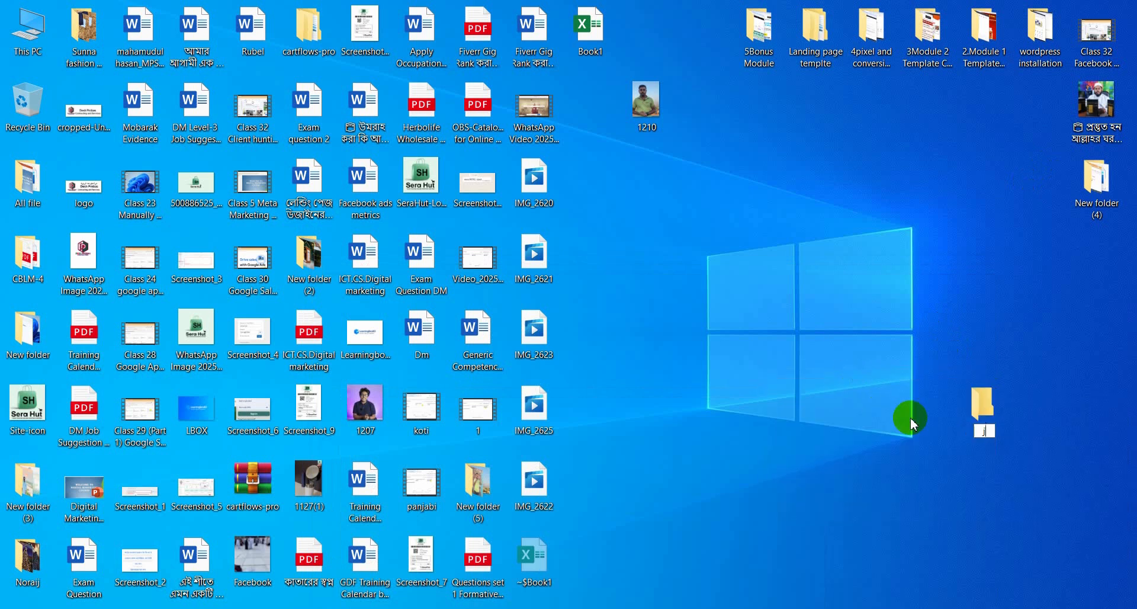
{"action": "type", "text": "j"}
Open the job folder and create a subfolder named job 2 inside it
{"action": "double_click", "coordinate": [980, 409]}
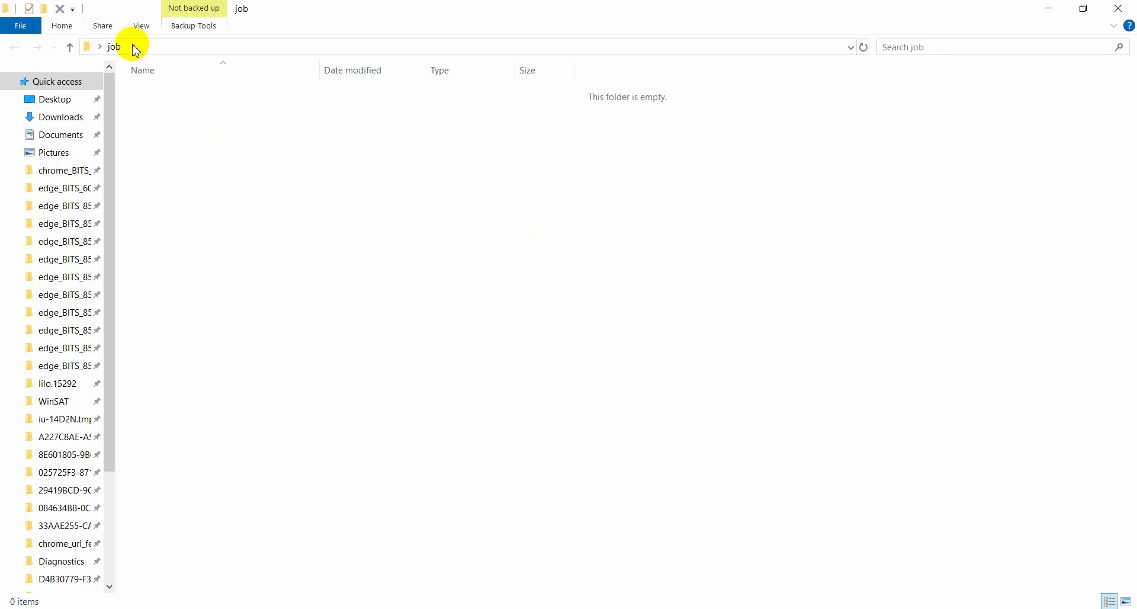
{"action": "right_click", "coordinate": [281, 165]}
{"action": "mouse_move", "coordinate": [350, 347]}
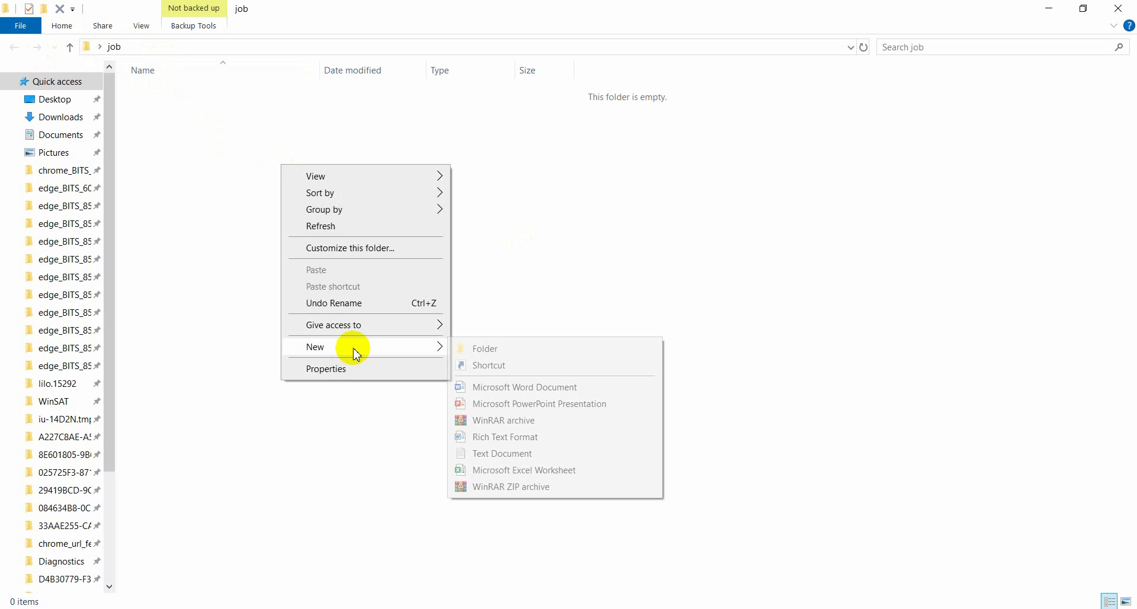
{"action": "left_click", "coordinate": [502, 350]}
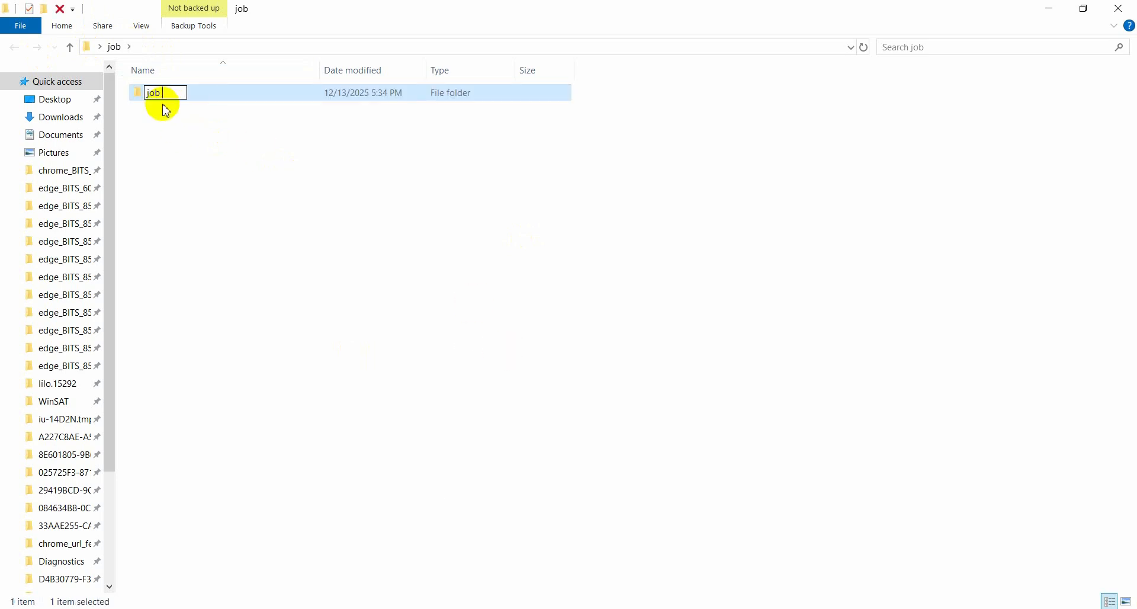
{"action": "left_click", "coordinate": [264, 231]}
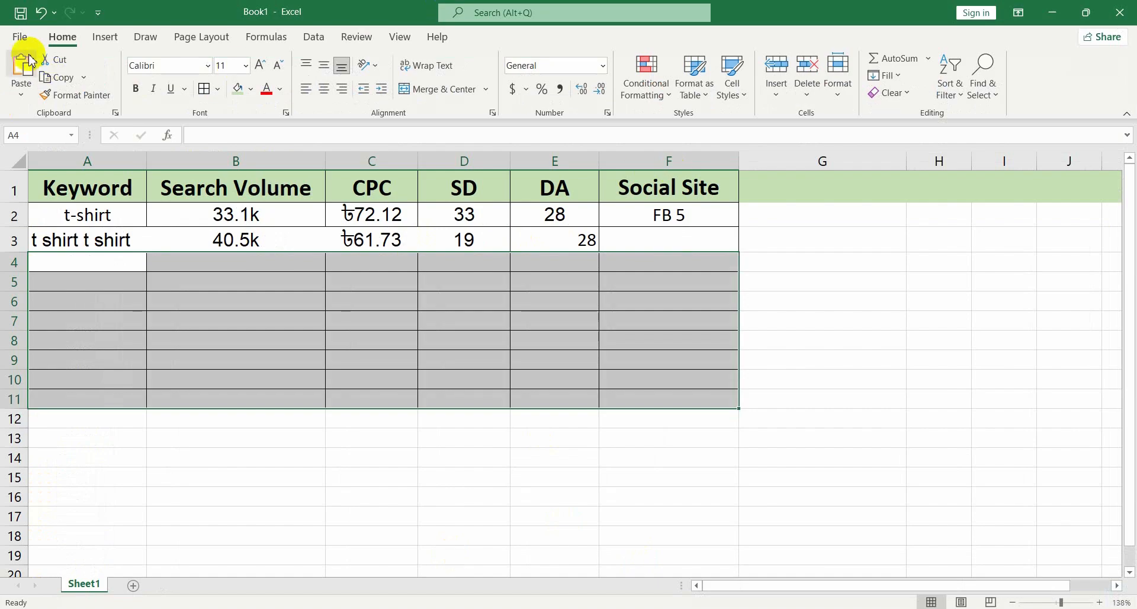
Save the workbook into the job 2 folder inside the Desktop's job folder
{"action": "left_click", "coordinate": [20, 37]}
{"action": "left_click", "coordinate": [47, 235]}
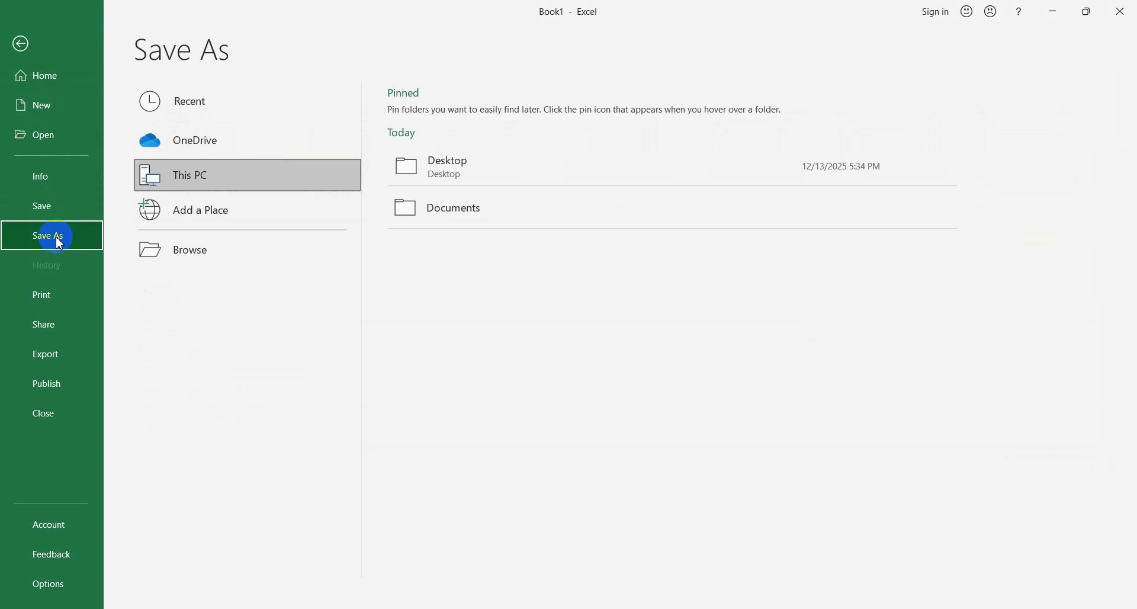
{"action": "left_click", "coordinate": [214, 260]}
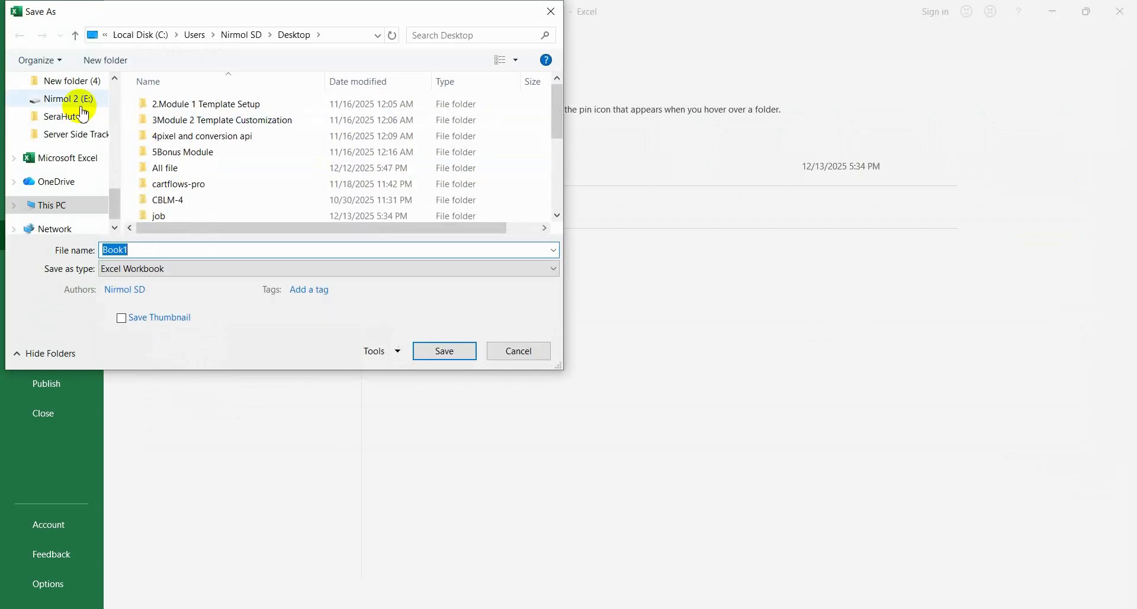
{"action": "double_click", "coordinate": [157, 216]}
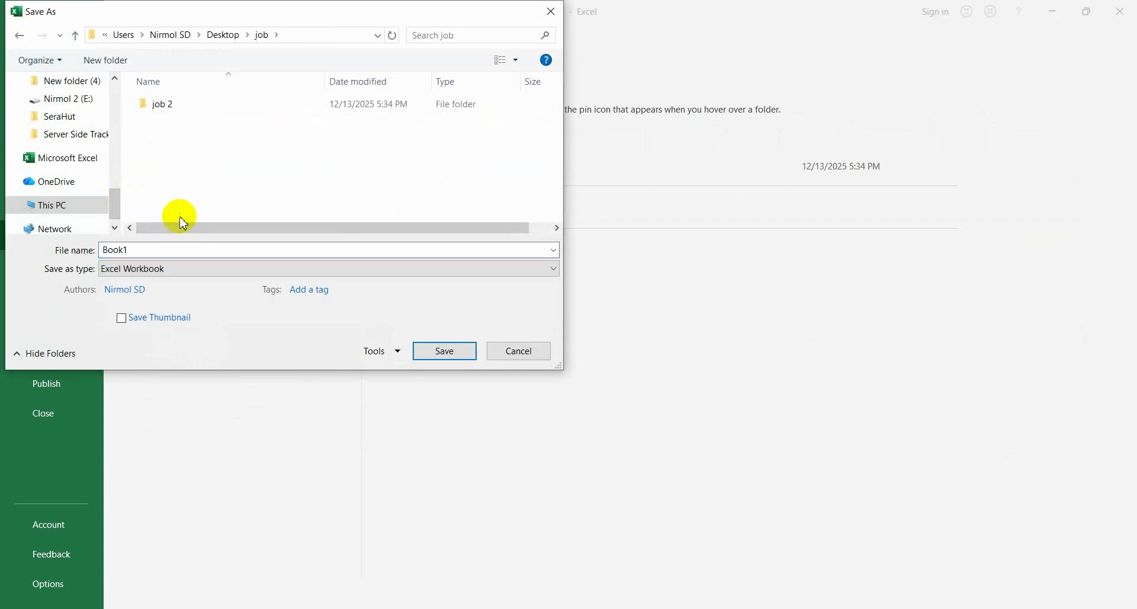
{"action": "double_click", "coordinate": [173, 104]}
{"action": "left_click", "coordinate": [445, 351]}
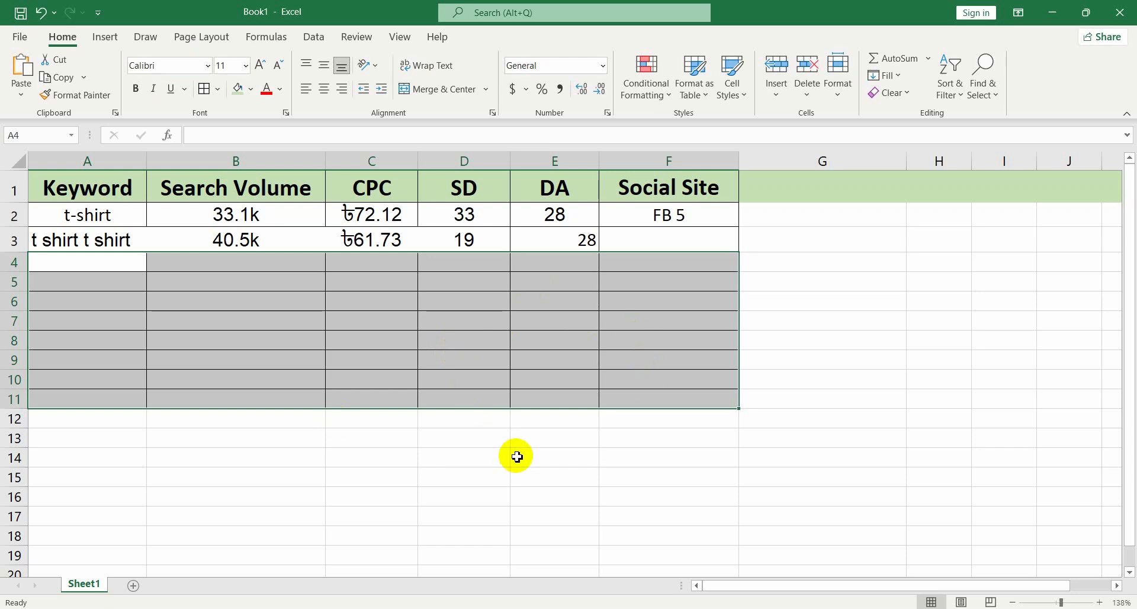
{"action": "left_click", "coordinate": [516, 456]}
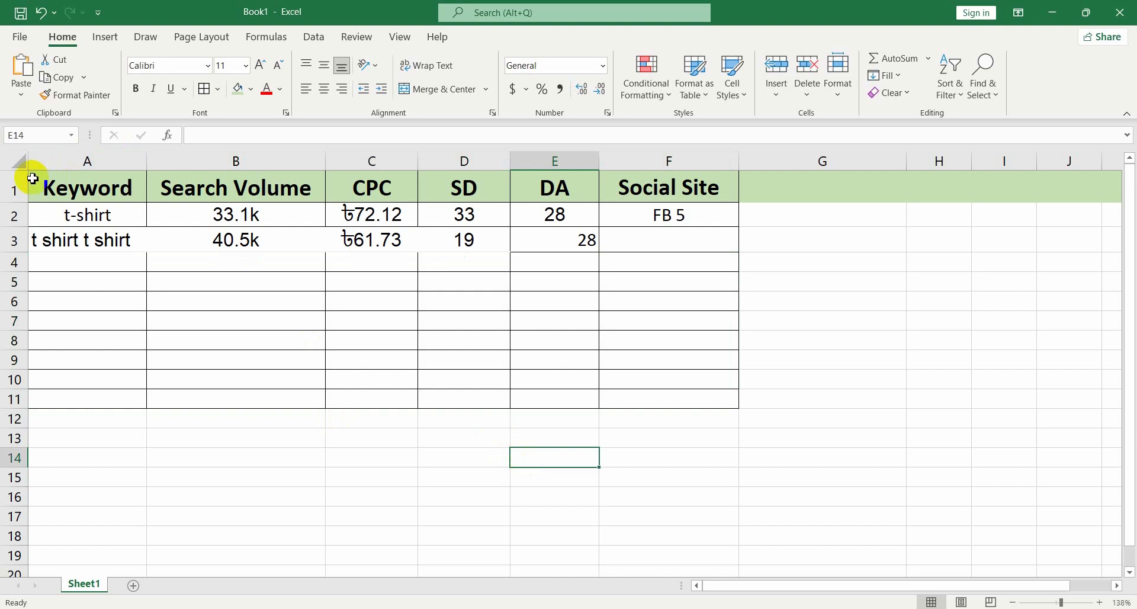
{"action": "key", "text": "super+shift+s"}
{"action": "left_click_drag", "start_coordinate": [17, 143], "coordinate": [744, 425]}
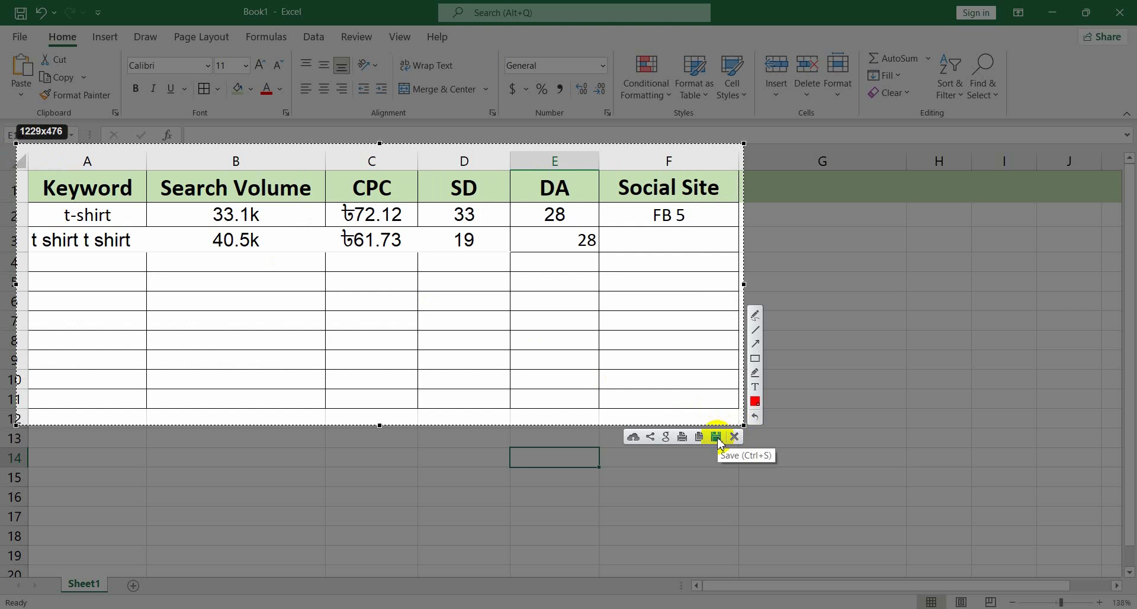
{"action": "left_click", "coordinate": [716, 437]}
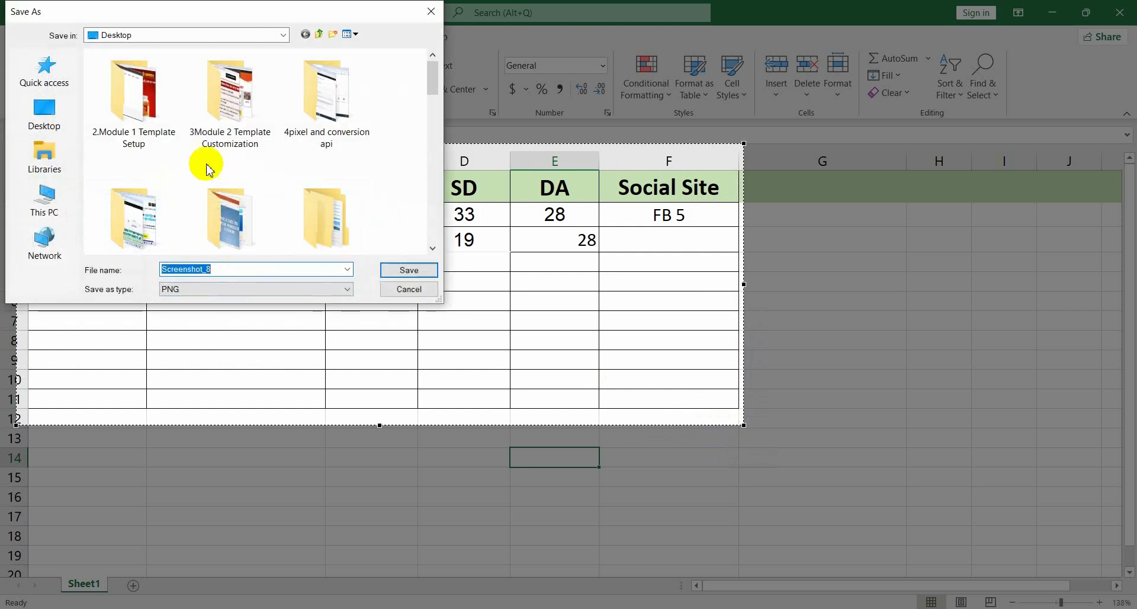
{"action": "left_click", "coordinate": [37, 119]}
{"action": "scroll", "coordinate": [355, 155], "scroll_direction": "down", "scroll_amount": 5}
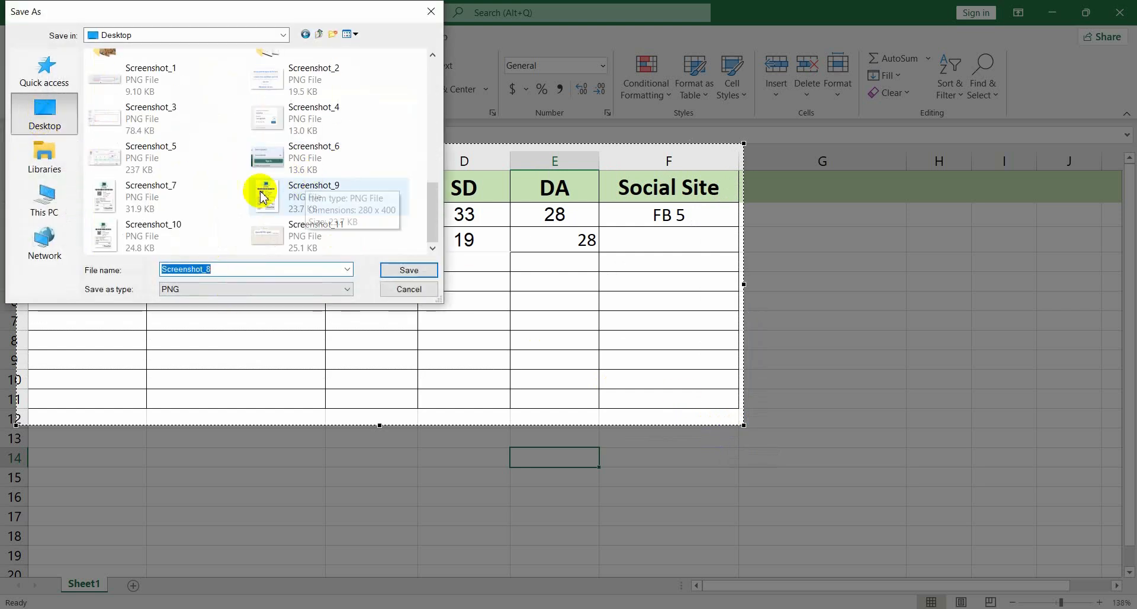
{"action": "left_click", "coordinate": [426, 287]}
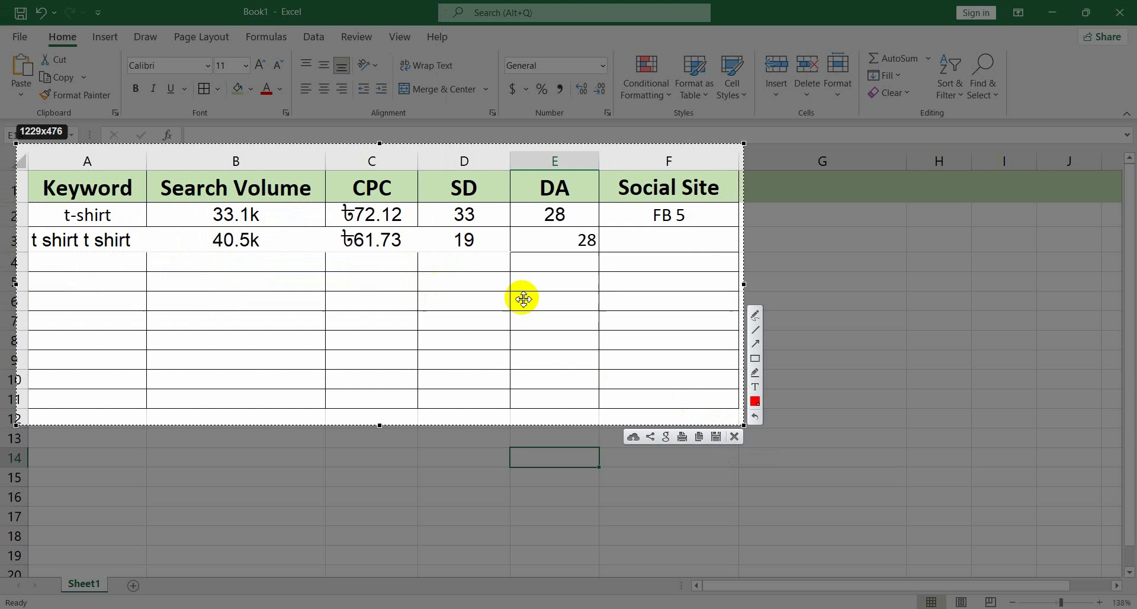
{"action": "left_click", "coordinate": [734, 437]}
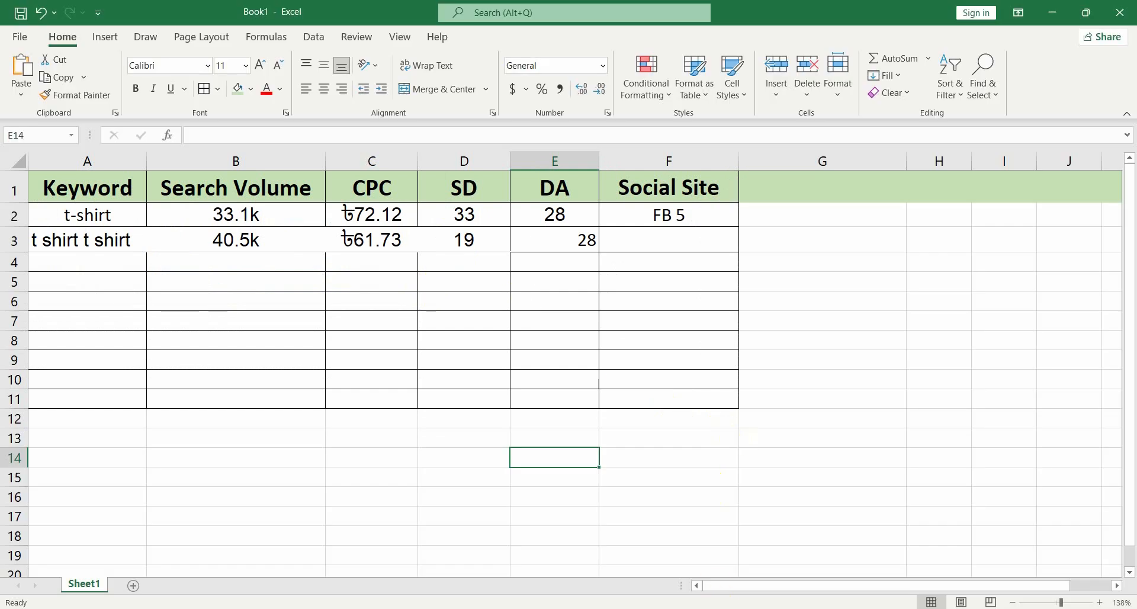
Review the Ubersuggest keyword and SEO metrics panel alongside the Google results for t shirt t shirt
{"action": "left_click", "coordinate": [783, 607]}
{"action": "left_click_drag", "start_coordinate": [235, 91], "coordinate": [153, 90]}
{"action": "scroll", "coordinate": [736, 347], "scroll_direction": "up", "scroll_amount": 6}
{"action": "scroll", "coordinate": [787, 348], "scroll_direction": "down", "scroll_amount": 6}
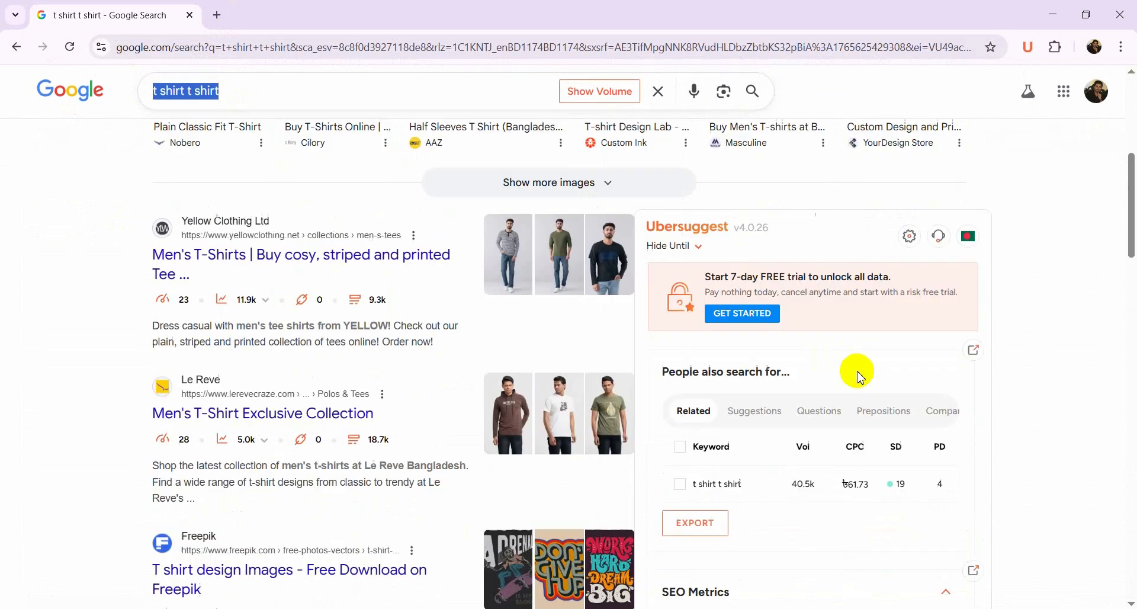
{"action": "scroll", "coordinate": [860, 377], "scroll_direction": "down", "scroll_amount": 3}
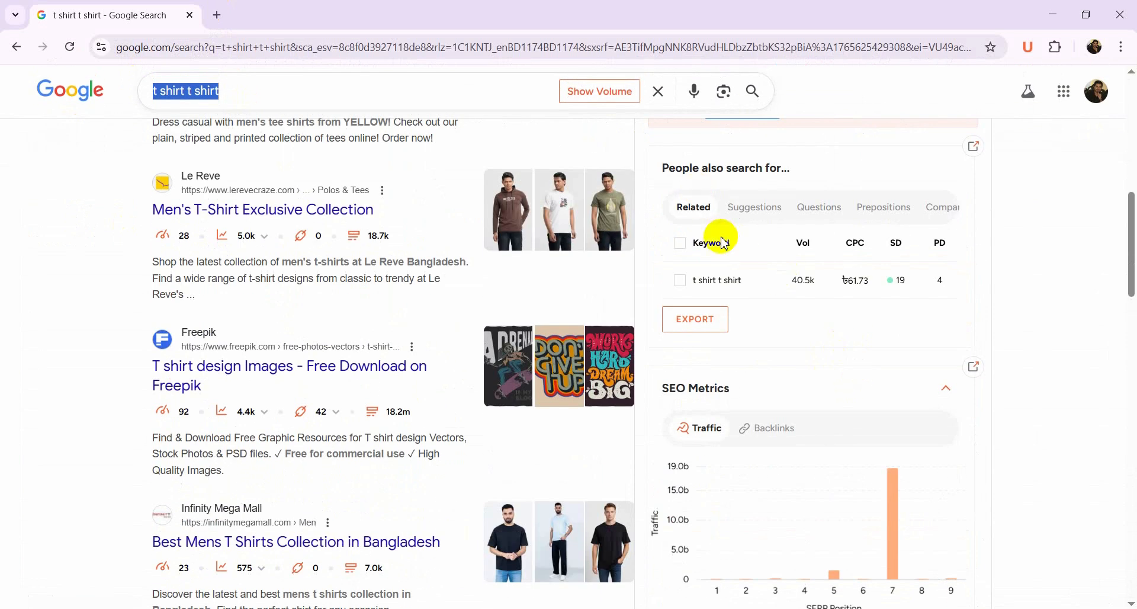
{"action": "scroll", "coordinate": [814, 332], "scroll_direction": "down", "scroll_amount": 2}
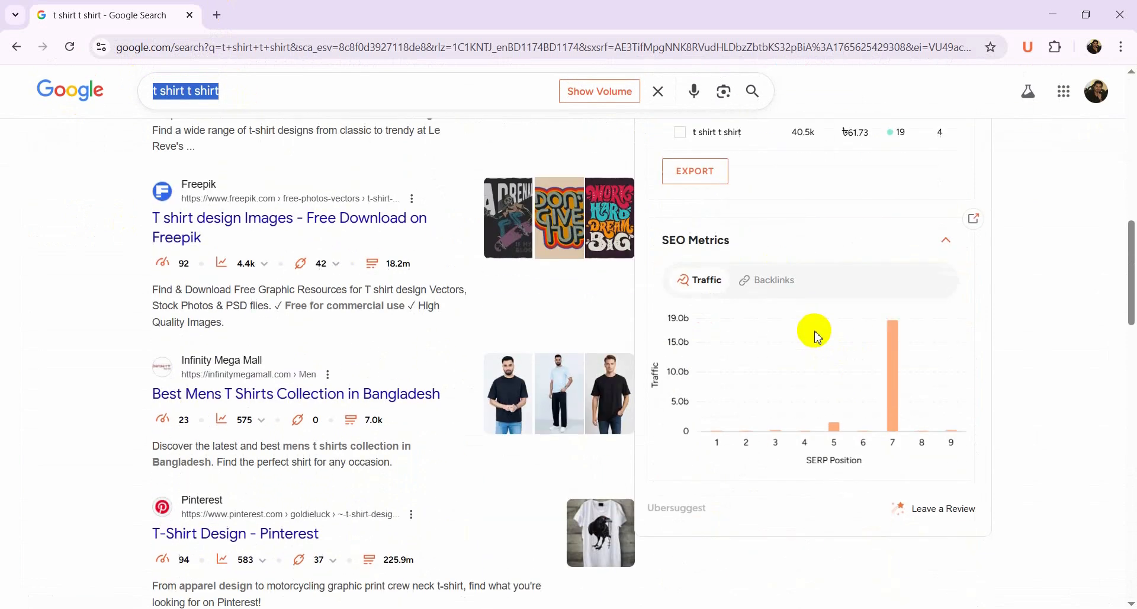
{"action": "scroll", "coordinate": [807, 345], "scroll_direction": "up", "scroll_amount": 4}
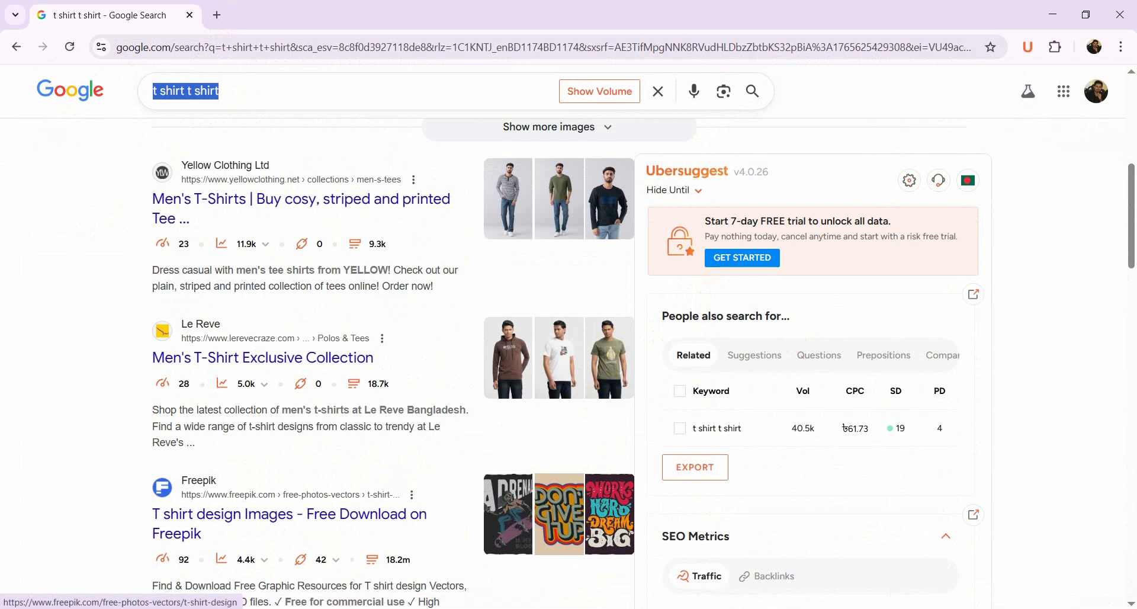
Check the job specification's list of required keyword metrics, then return to the workbook
{"action": "key", "text": "alt+Tab"}
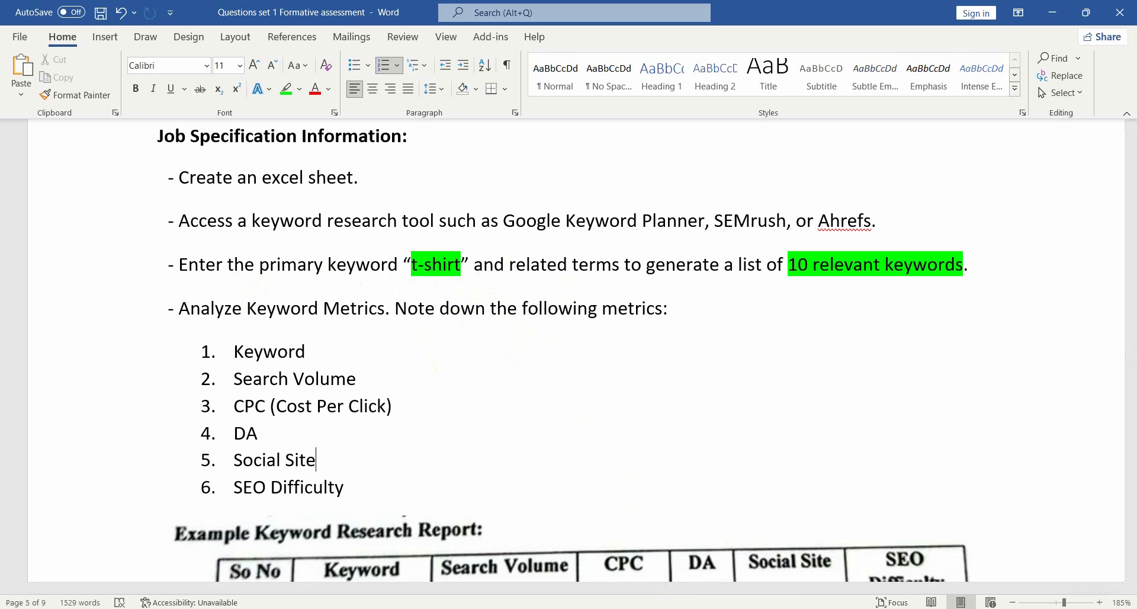
{"action": "left_click", "coordinate": [737, 608]}
{"action": "left_click", "coordinate": [399, 358]}
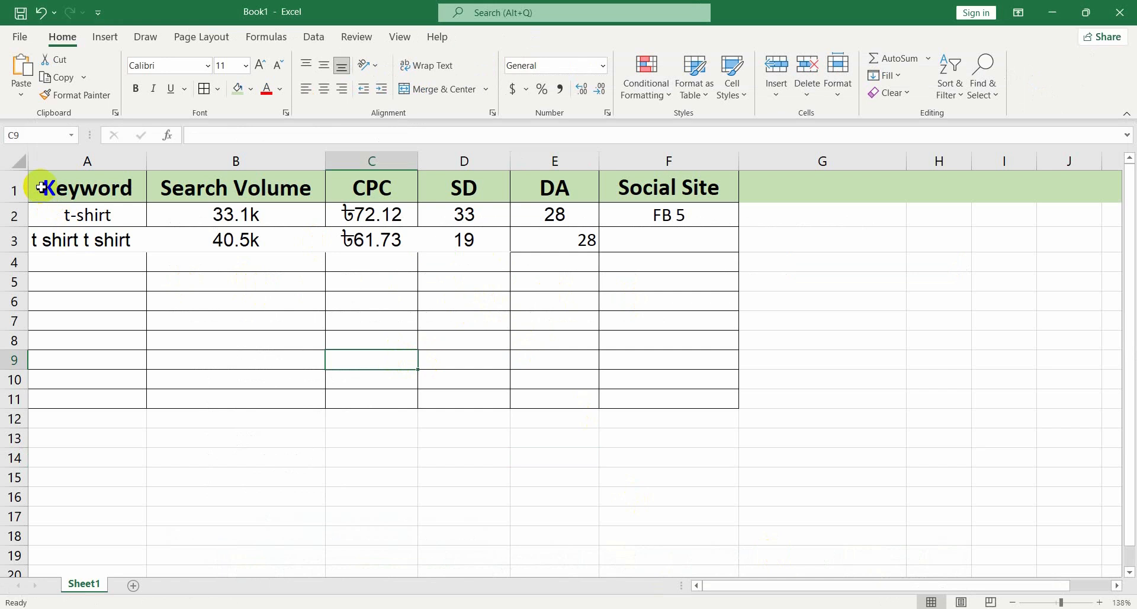
Select the data rows A2:F3 and then the empty table rows A4:F11
{"action": "left_click_drag", "start_coordinate": [39, 215], "coordinate": [669, 246]}
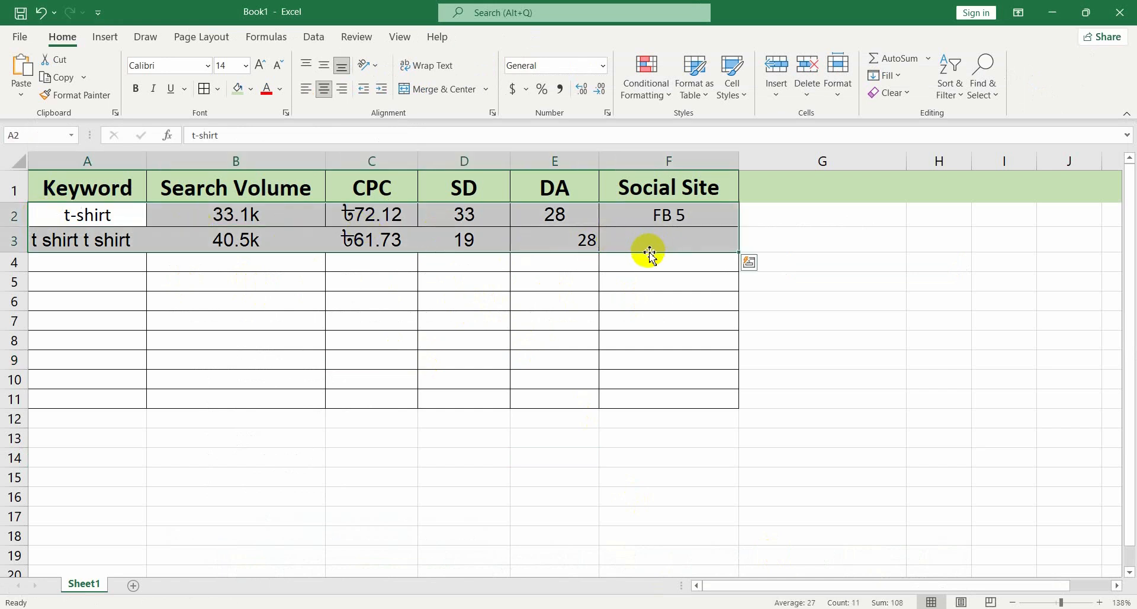
{"action": "left_click_drag", "start_coordinate": [77, 266], "coordinate": [651, 392]}
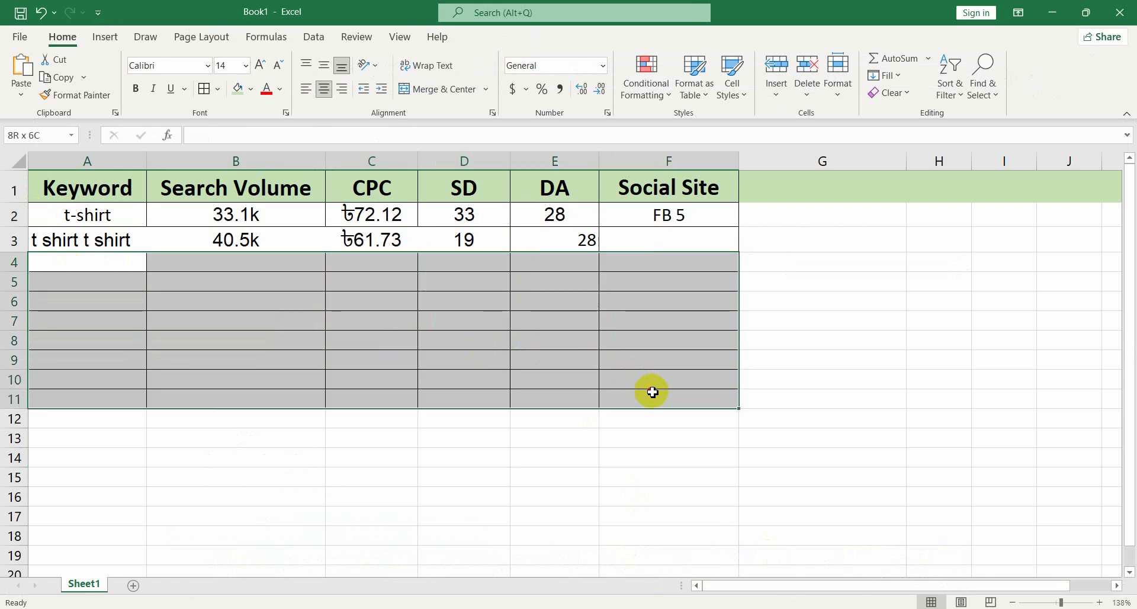